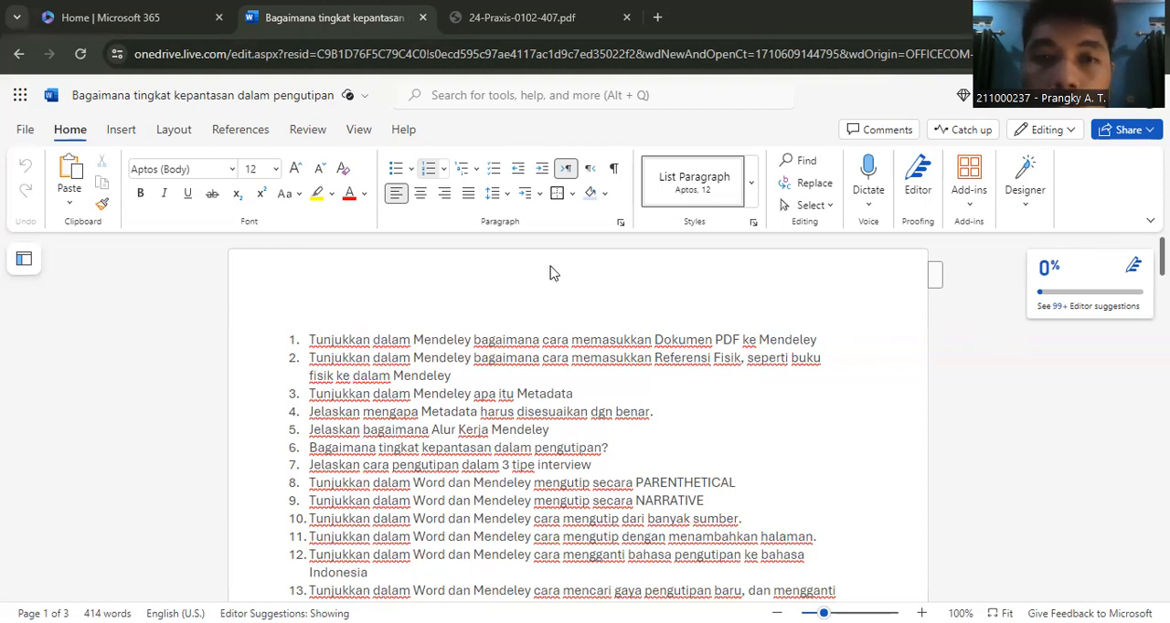
- Open the Mendeley Cite add-in for the document and go to the Mendeley web library from it
click(249, 133)
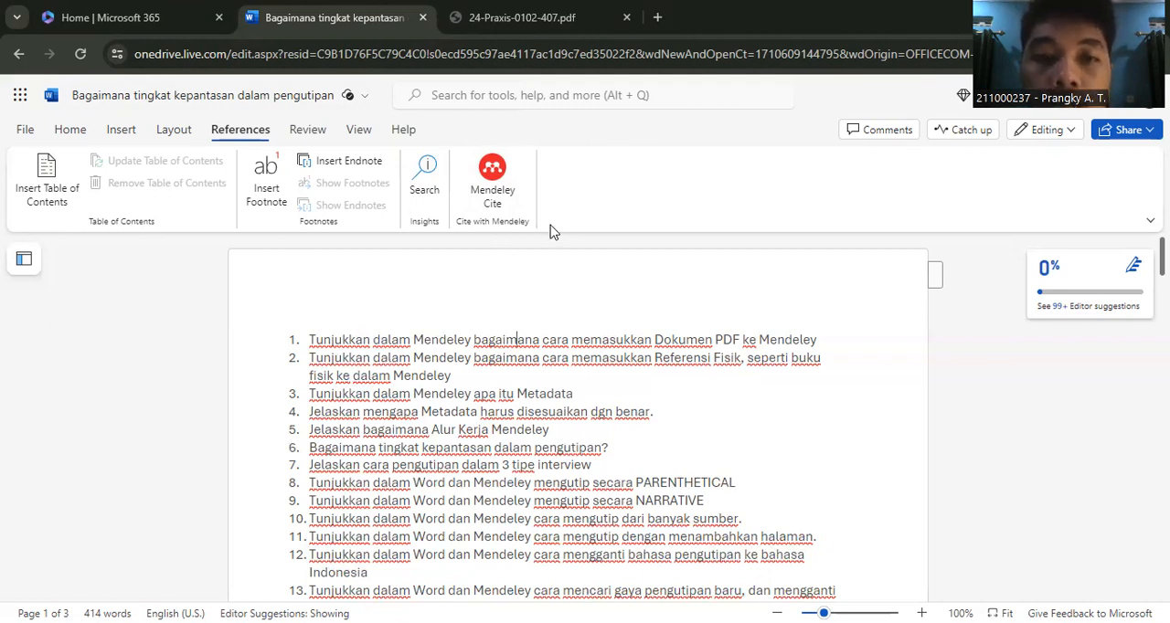
click(501, 171)
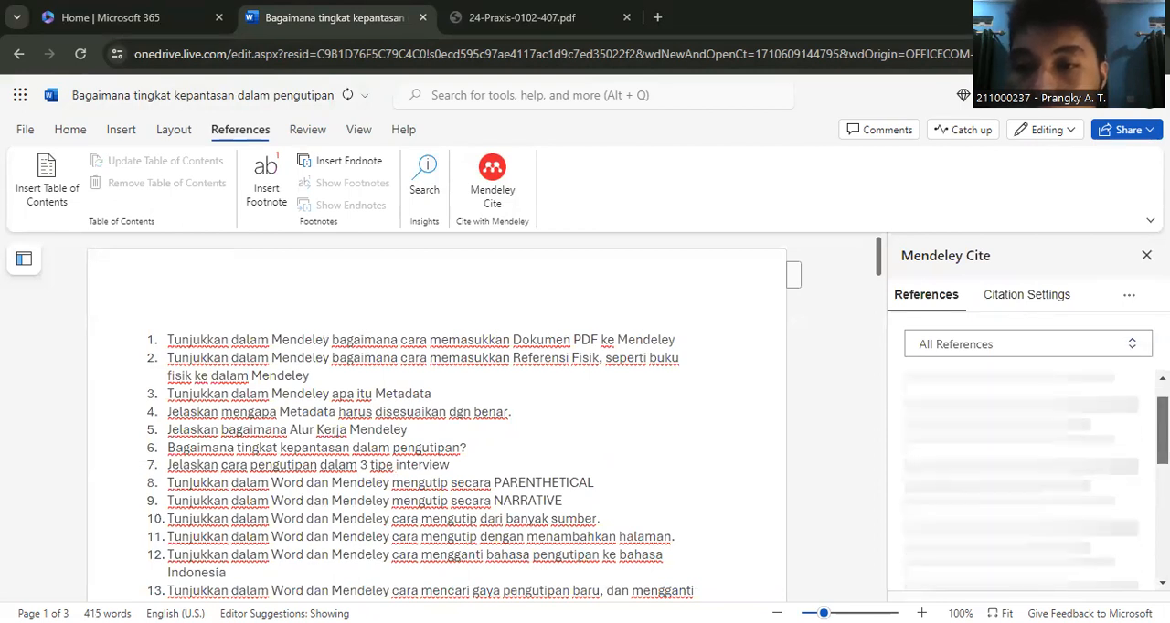
scroll(1035, 439, down, 2)
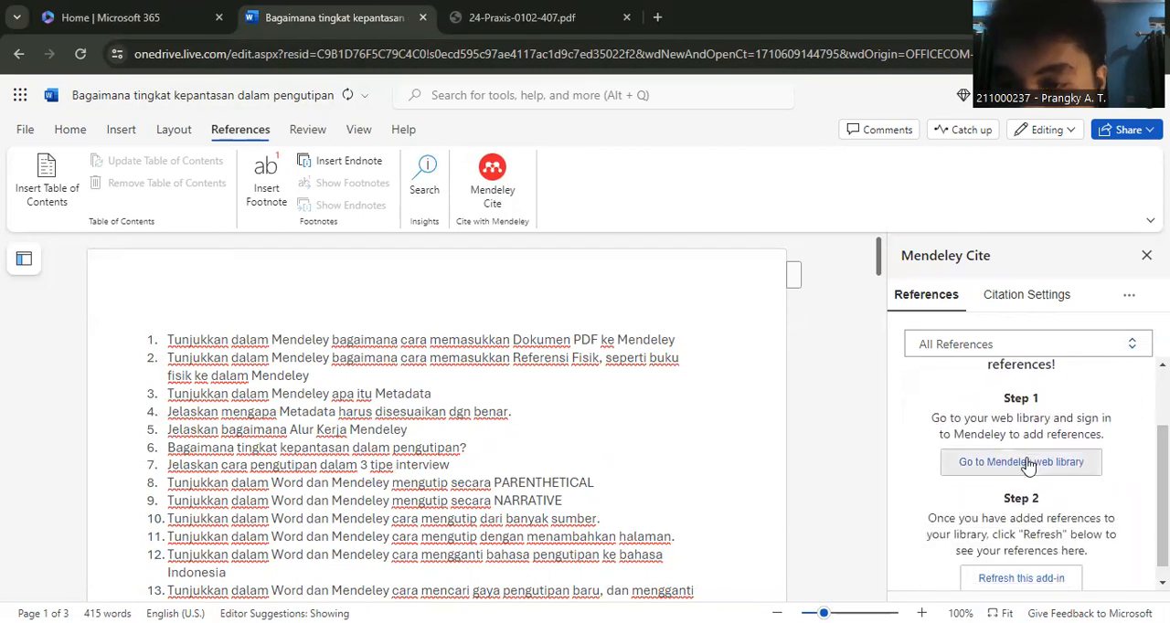
click(1030, 468)
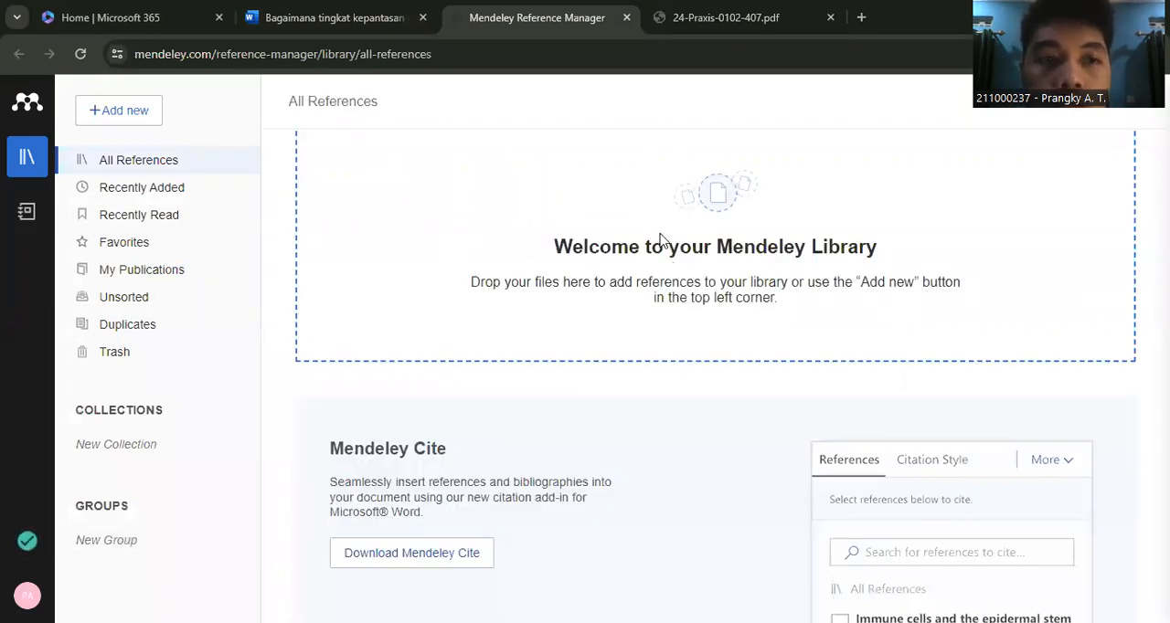
- Import the PDF files garuda188381 and 24-Praxis-0102-407 from the Downloads folder into the Mendeley library
click(135, 116)
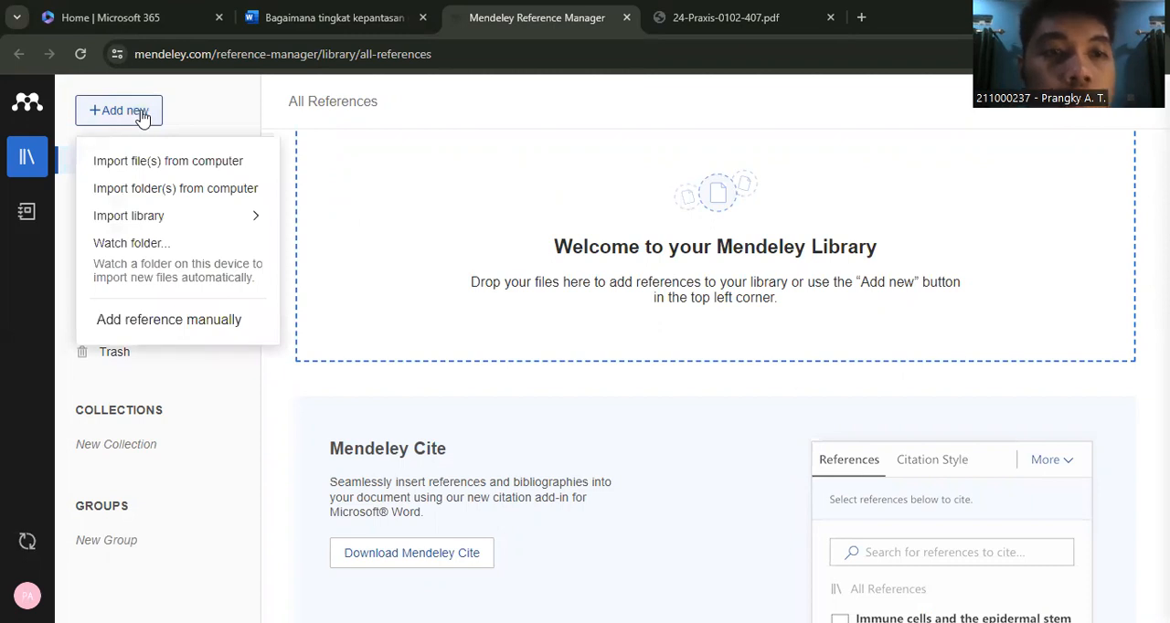
click(187, 173)
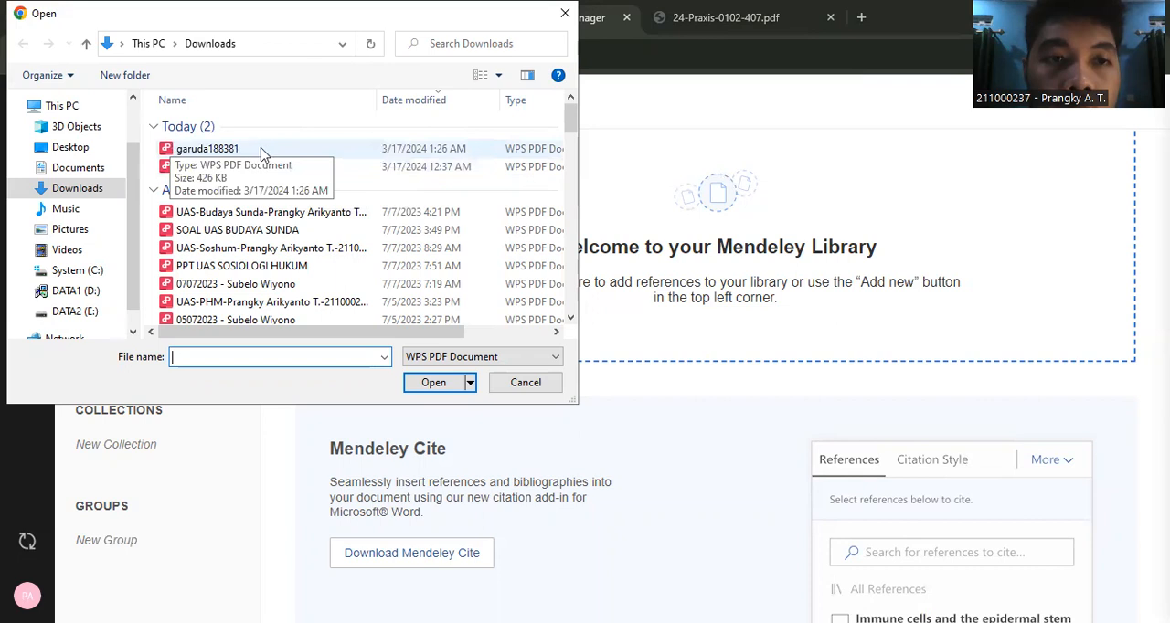
drag(263, 148, 303, 174)
click(434, 382)
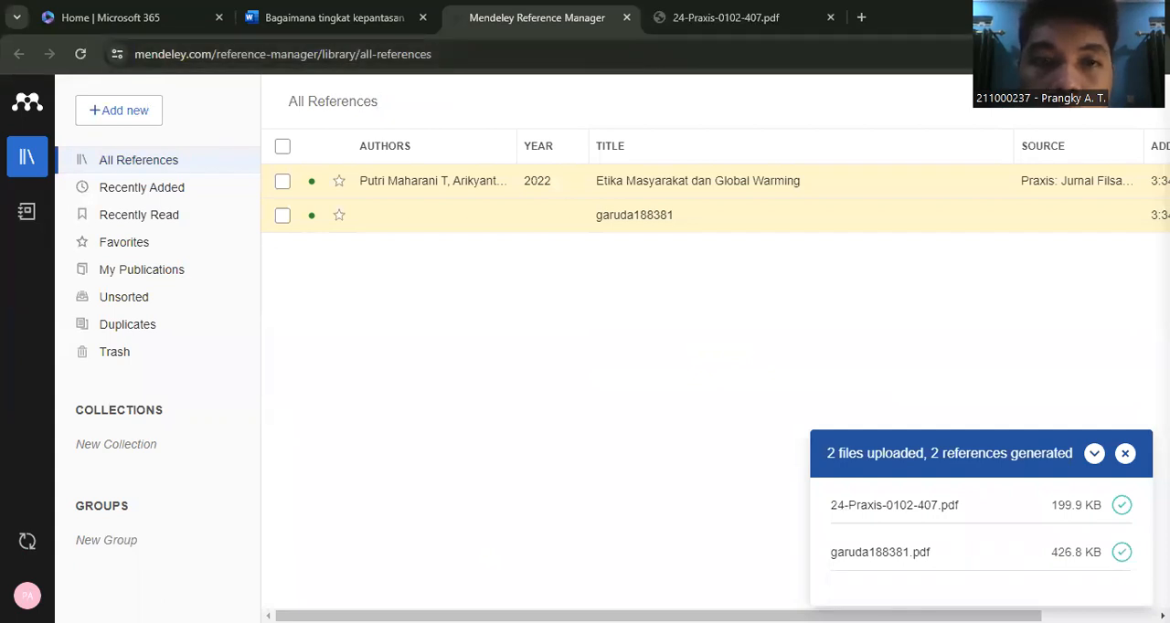
- Start a manual reference entry in the Mendeley library and set its reference type to Book
click(333, 17)
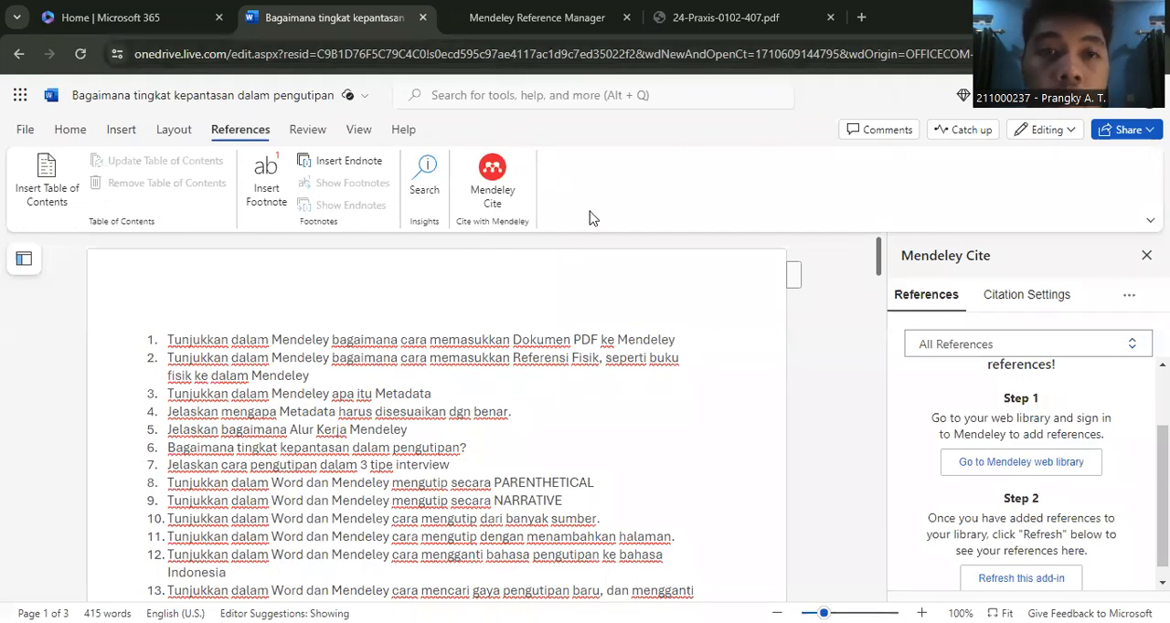
click(526, 30)
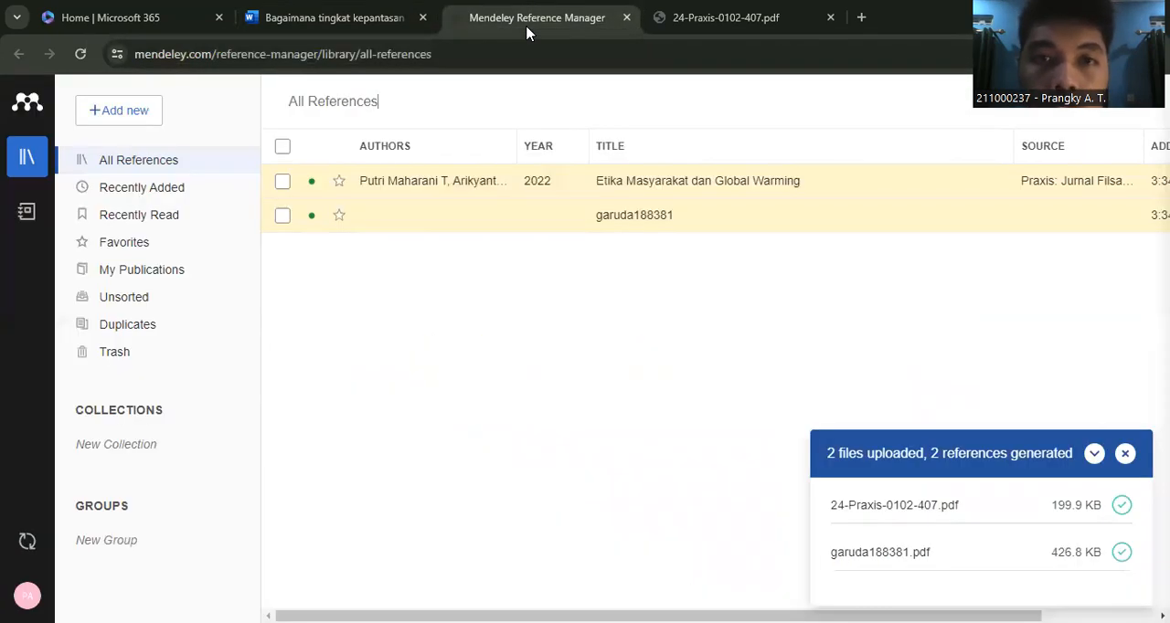
click(131, 112)
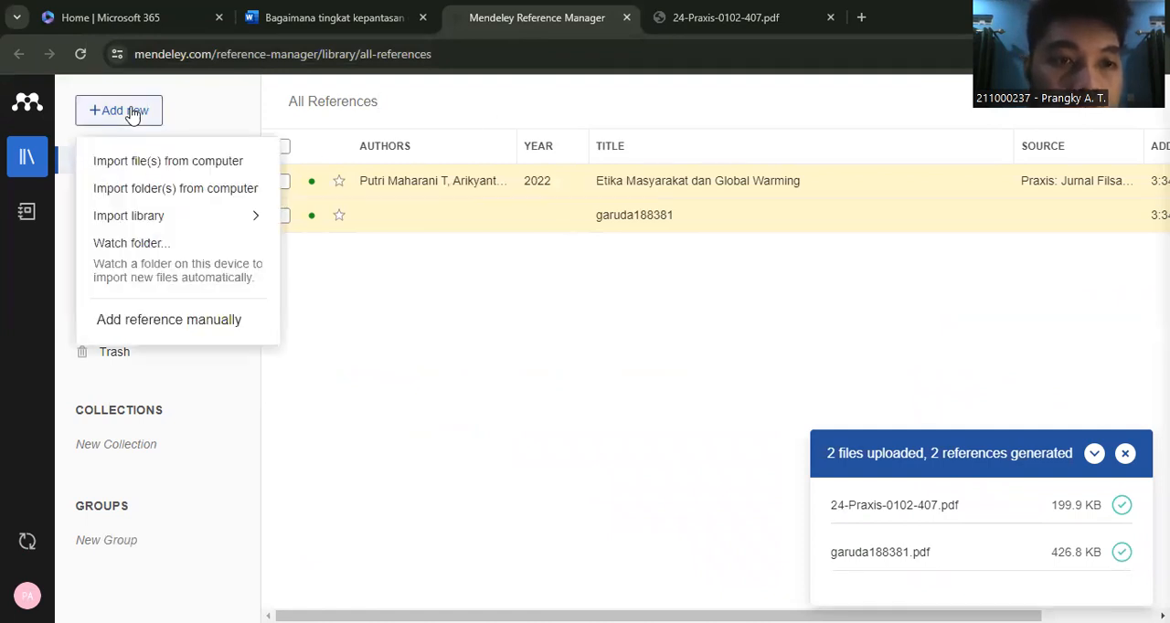
click(163, 322)
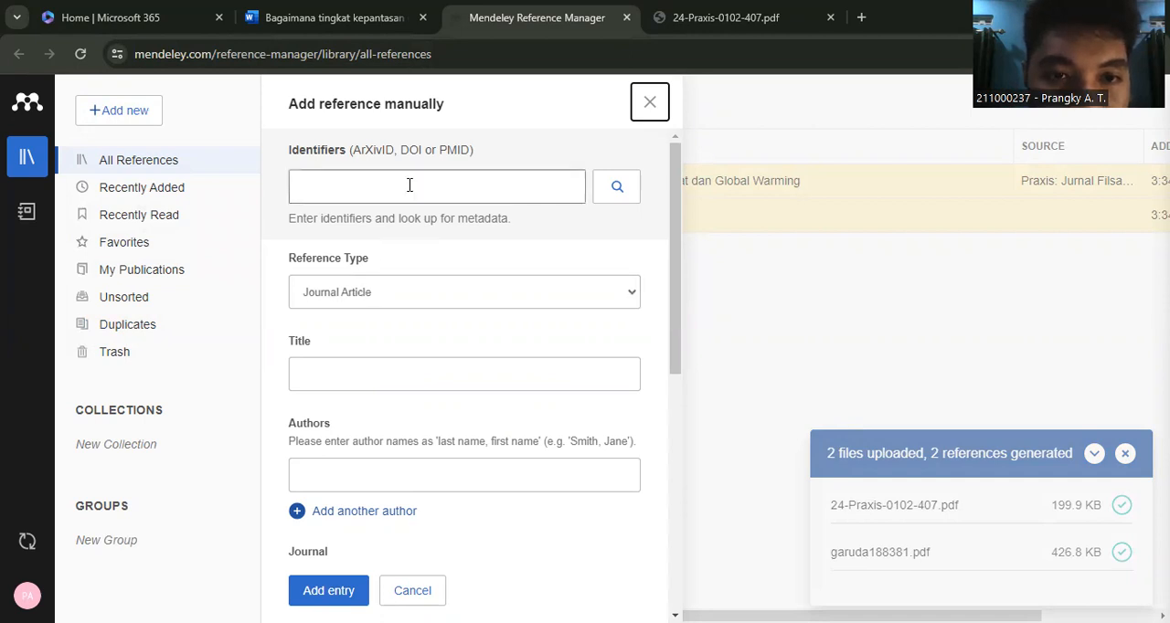
drag(679, 200, 679, 253)
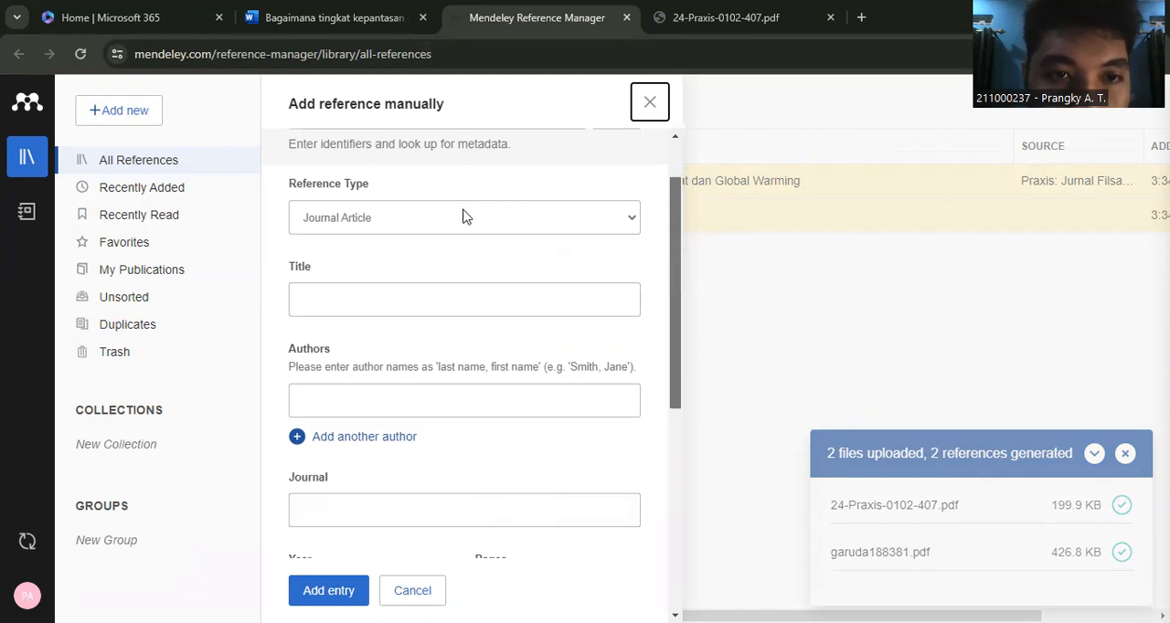
click(429, 218)
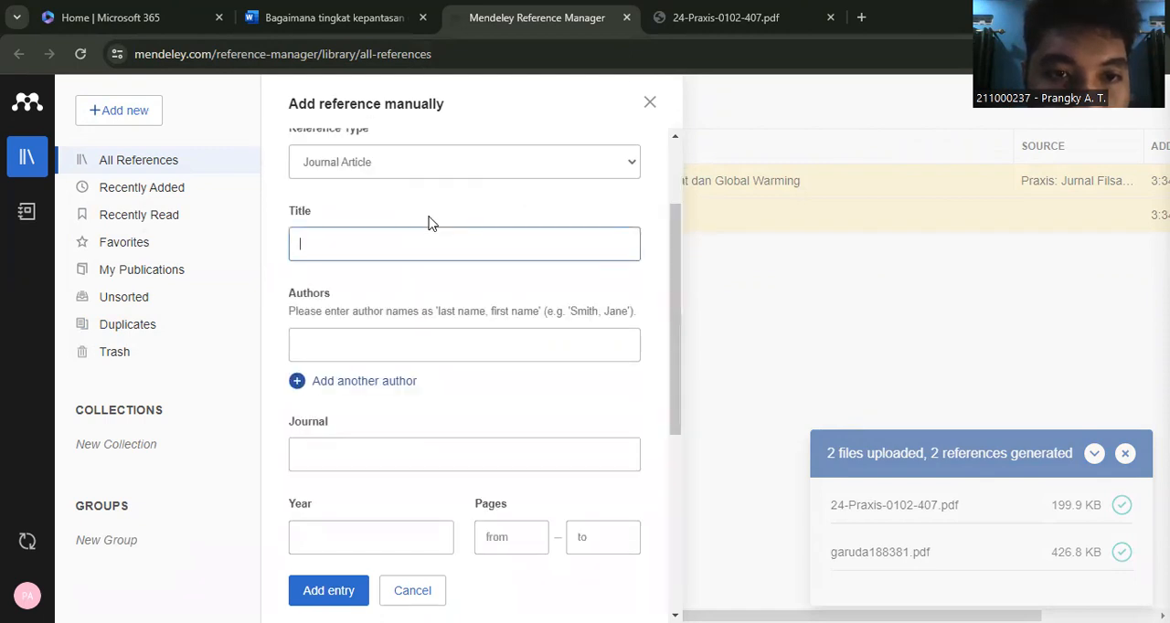
click(625, 167)
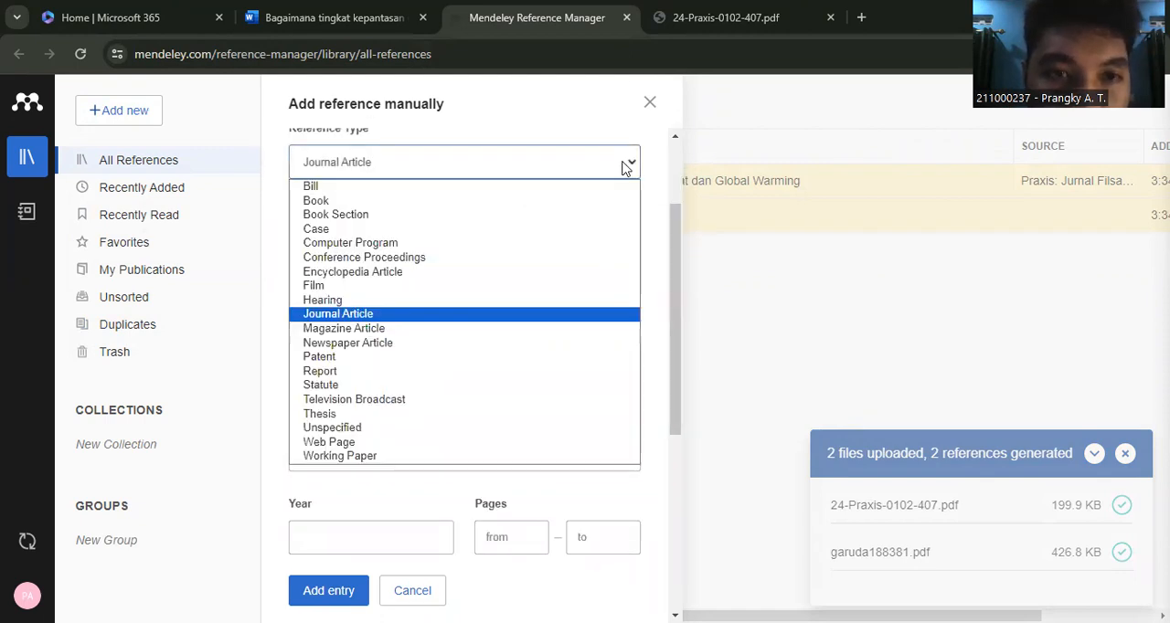
click(348, 202)
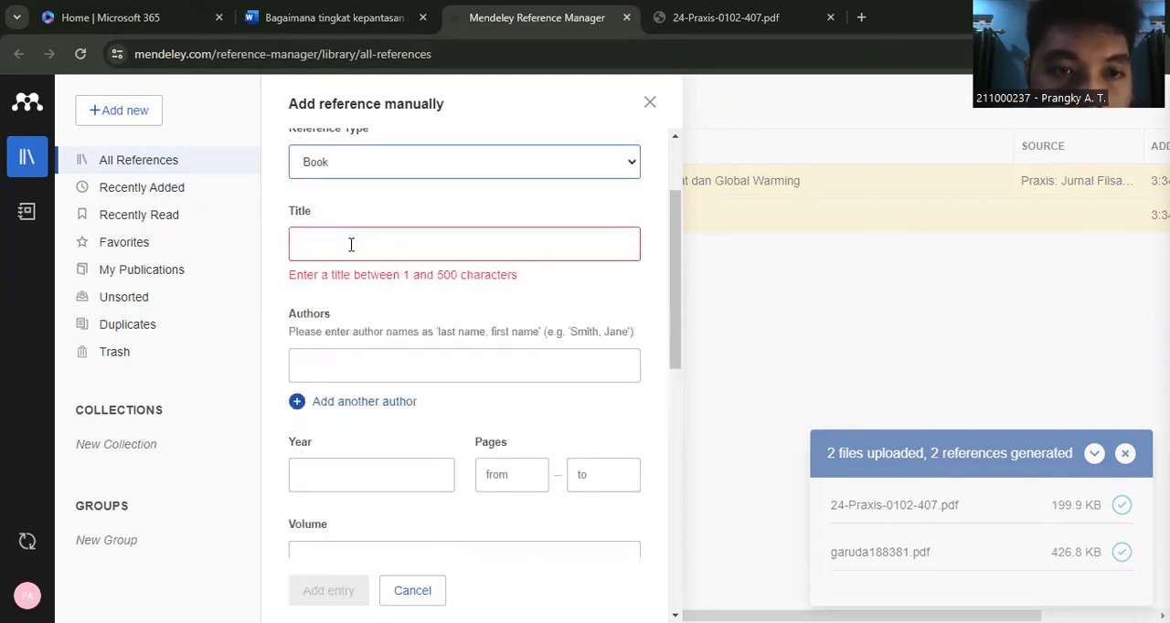
- Enter "Metode Riset Hukum Pendekatan Teori dan Konsep" as the book's title
click(350, 246)
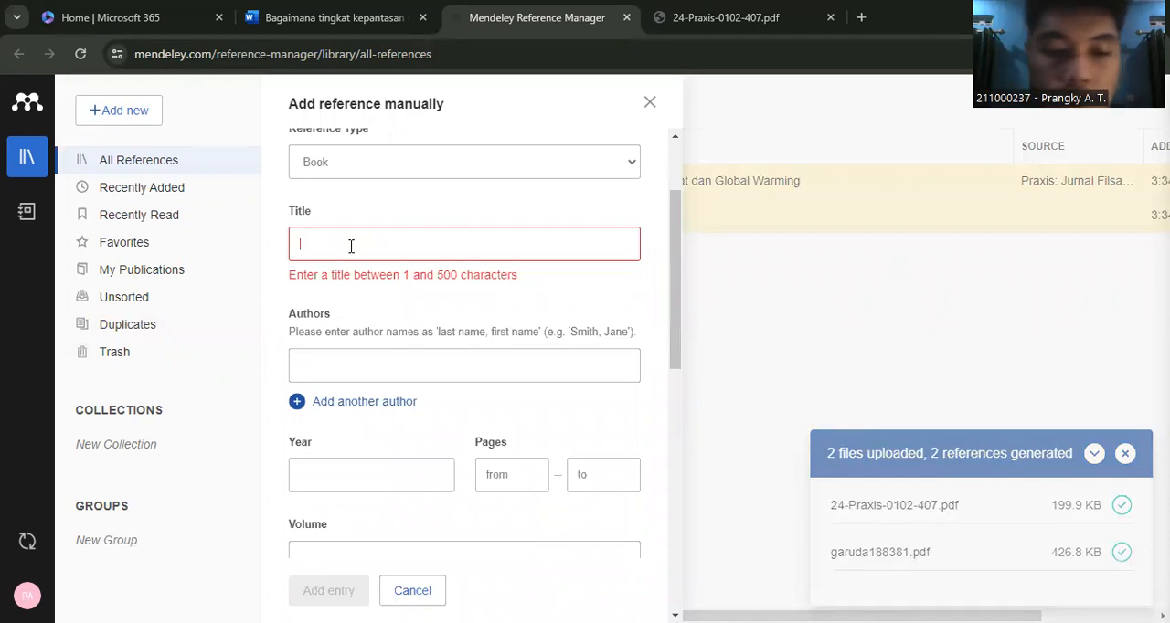
text(mETODE)
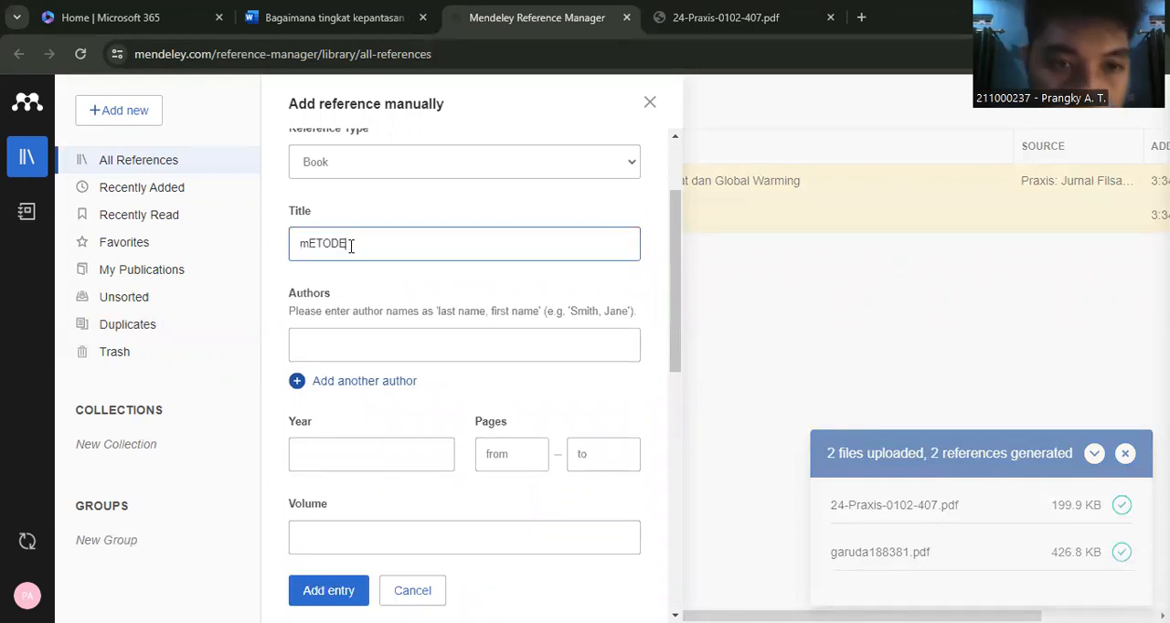
key(BackSpace)
key(BackSpace)
key(BackSpace)
key(BackSpace)
key(BackSpace)
key(BackSpace)
text(Metode )
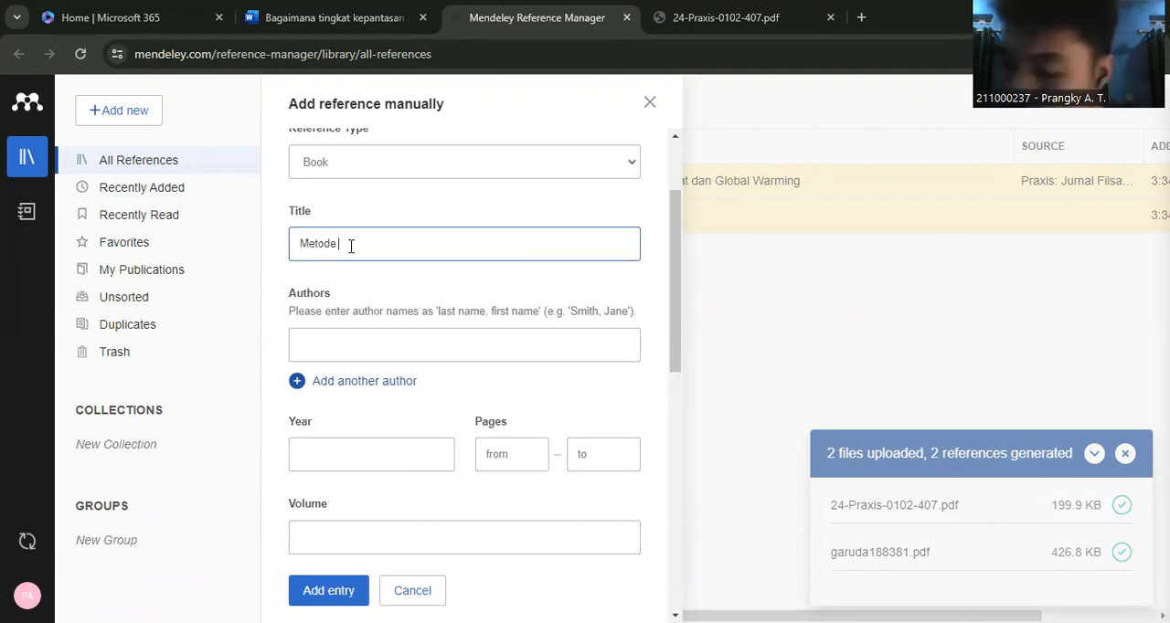
text(Rose)
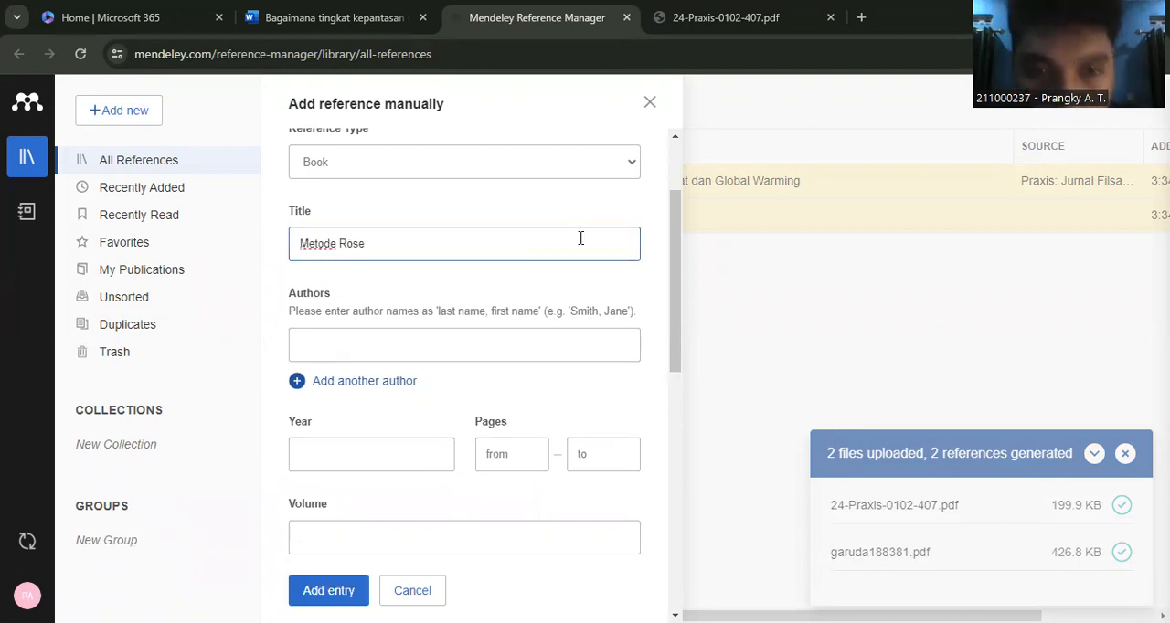
key(BackSpace)
key(BackSpace)
key(BackSpace)
text(iset)
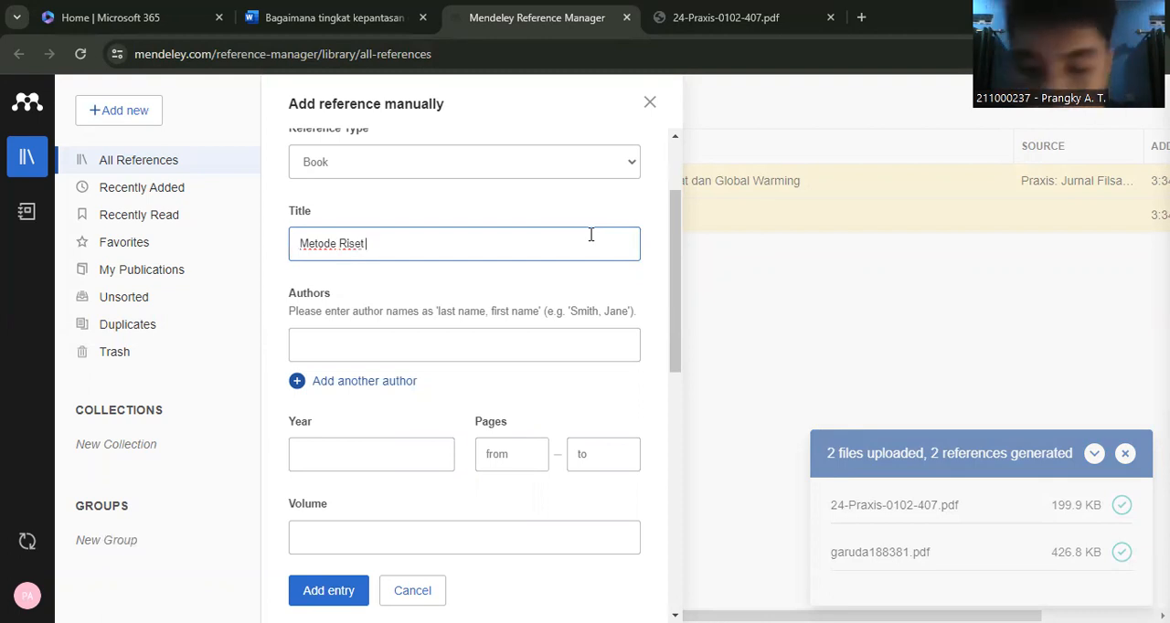
text( Hukum )
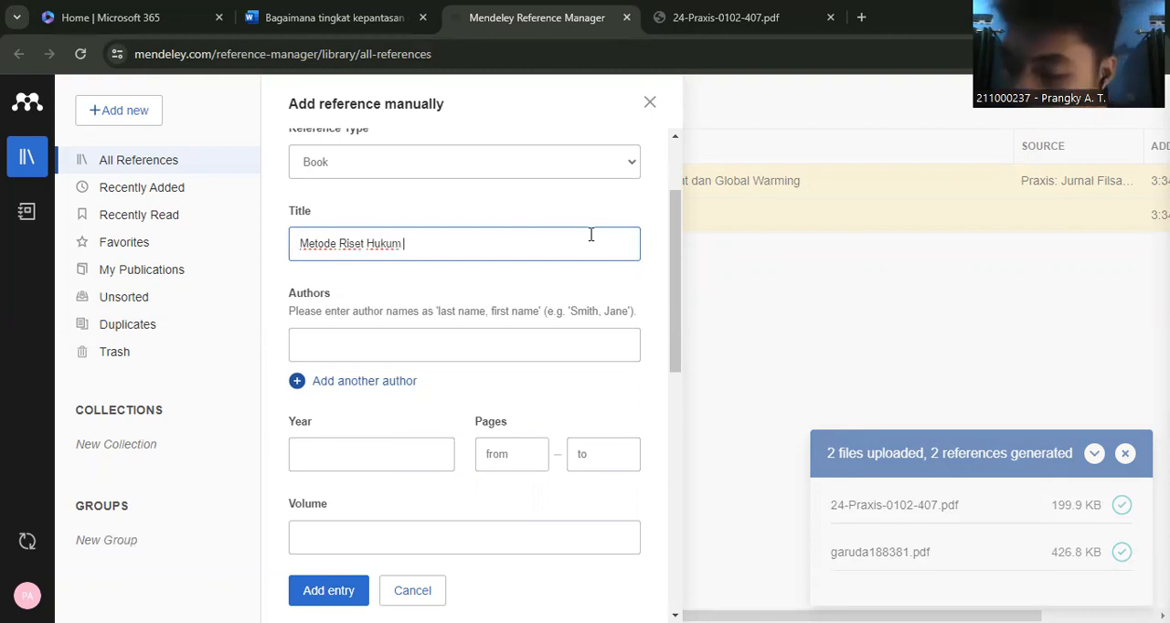
text(Pendekatan Ter)
key(BackSpace)
text(ori dan)
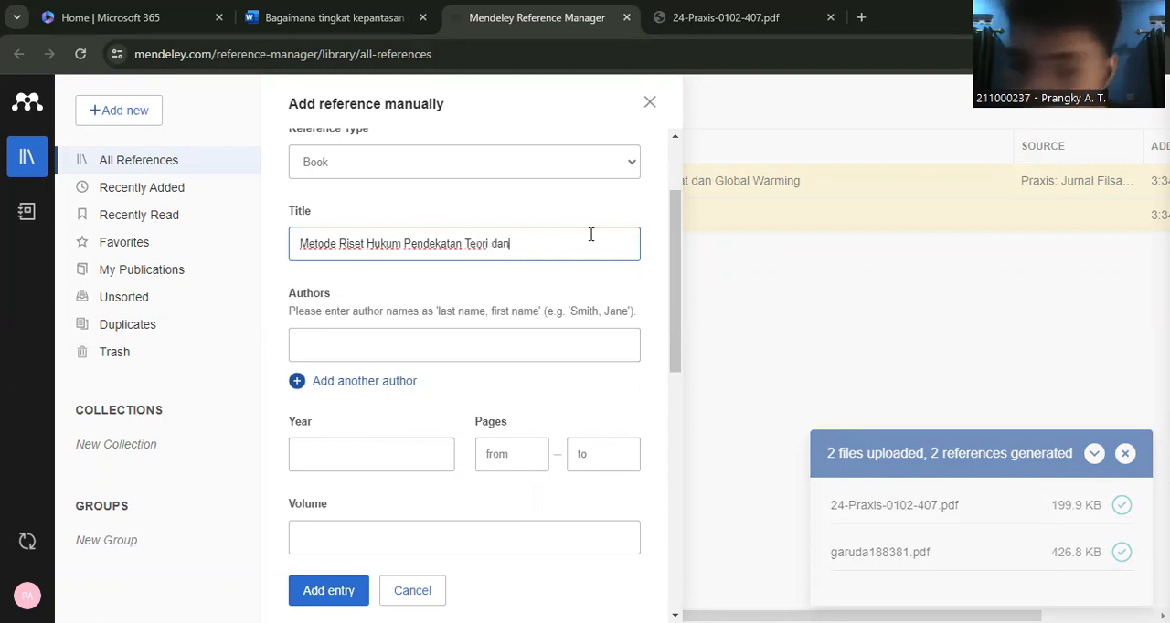
text( Konsa)
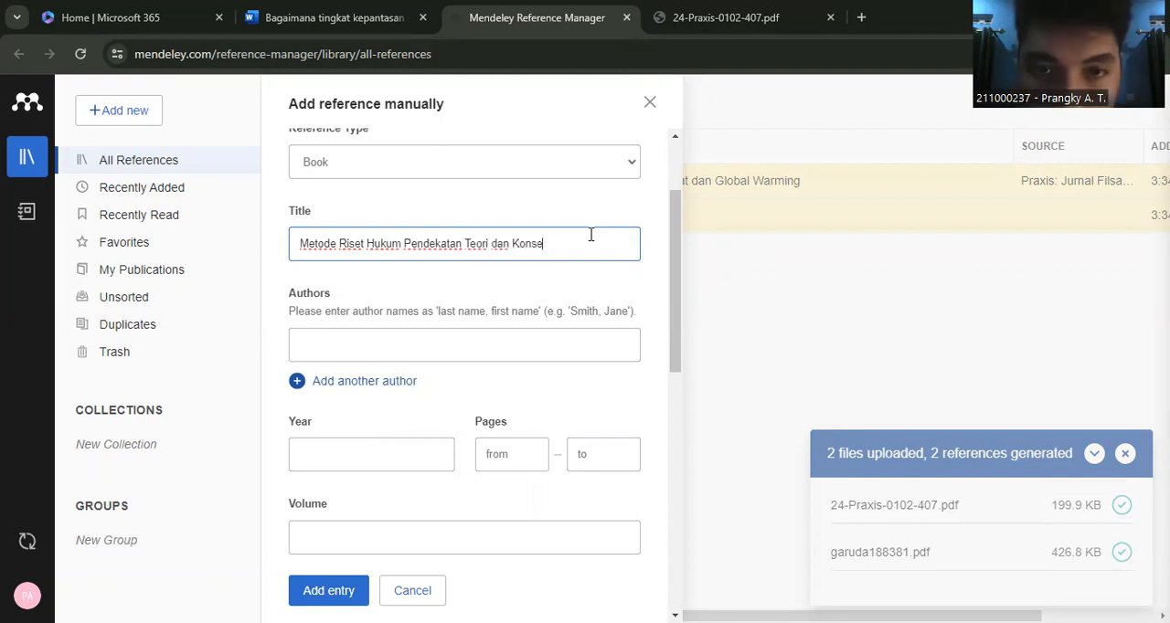
key(BackSpace)
text(ep)
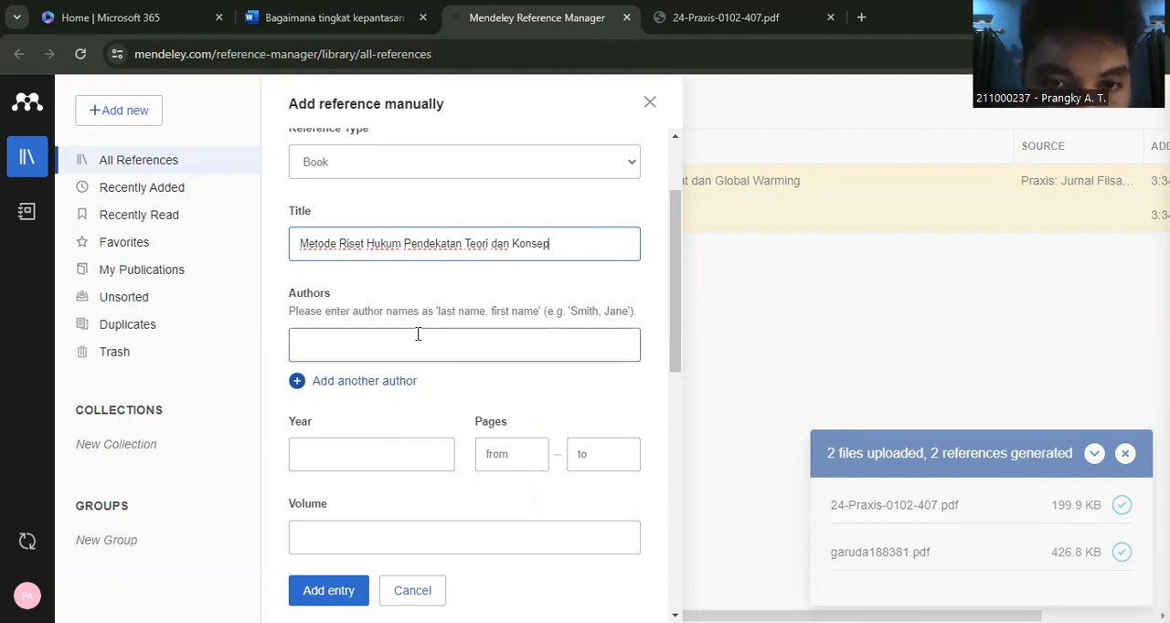
- Enter the author's name for the book reference
click(383, 343)
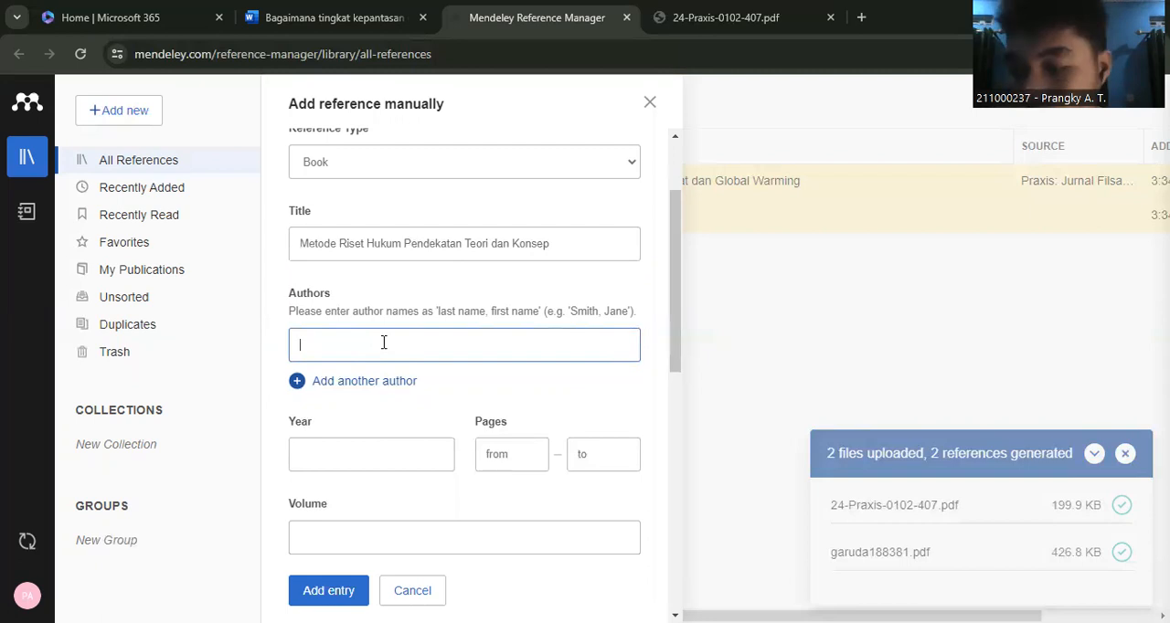
click(493, 383)
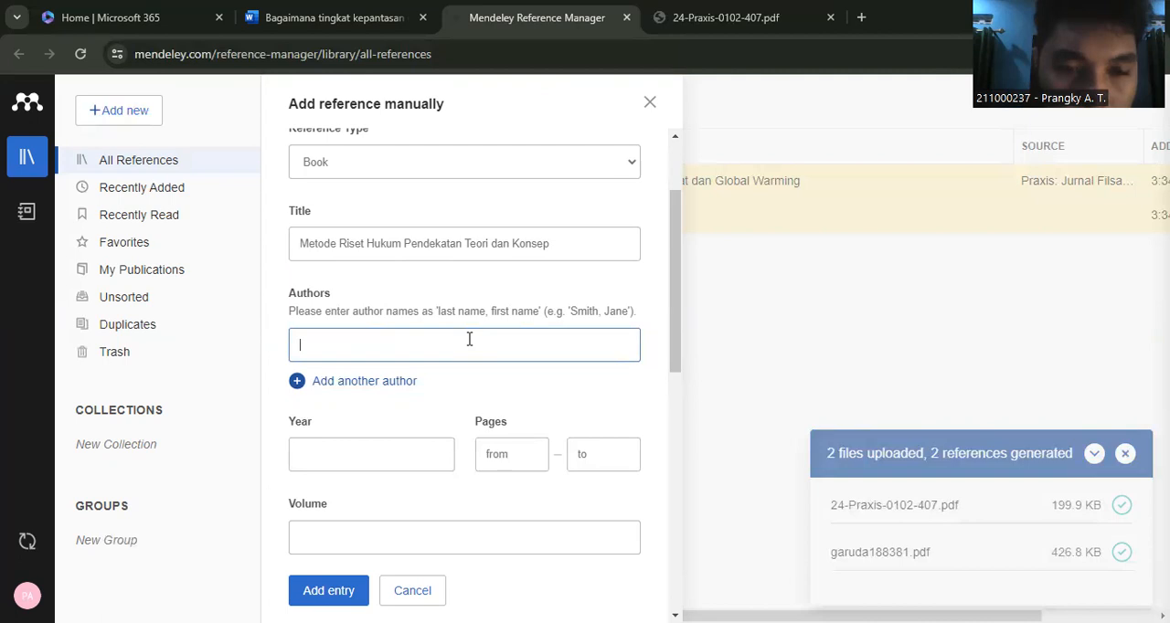
text(Fuady )
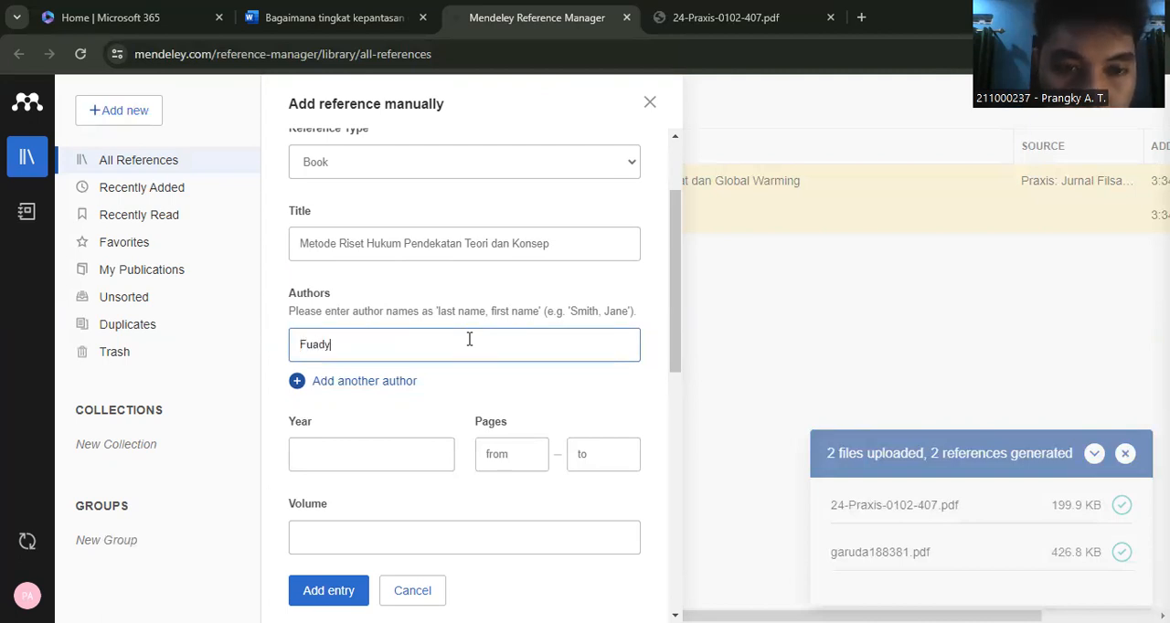
text(Mu)
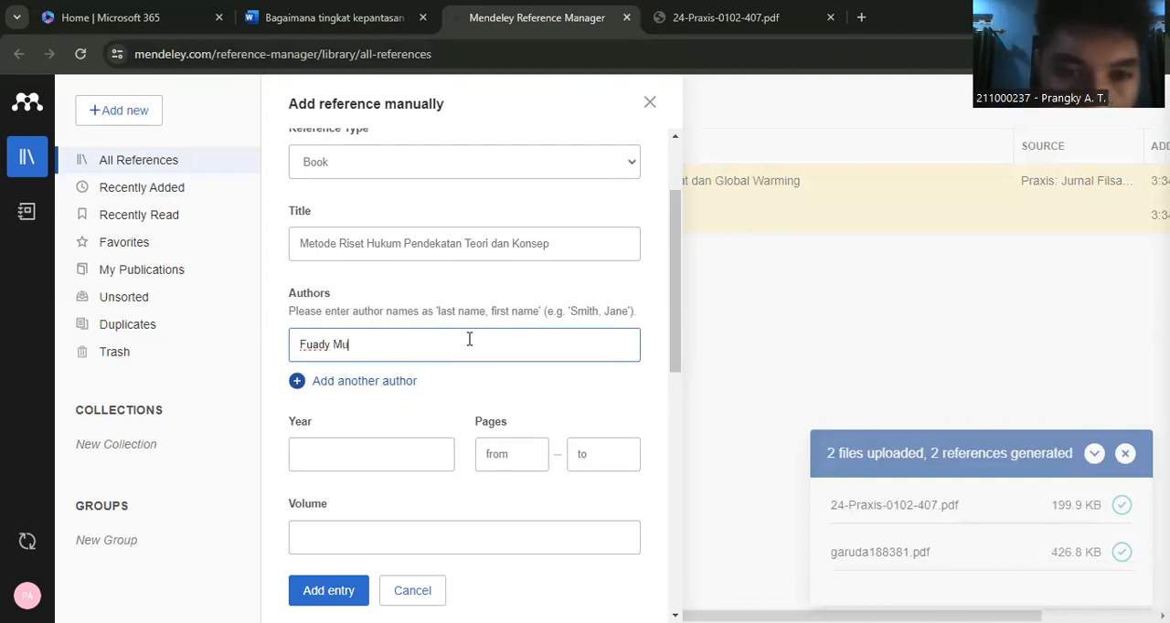
text(nir)
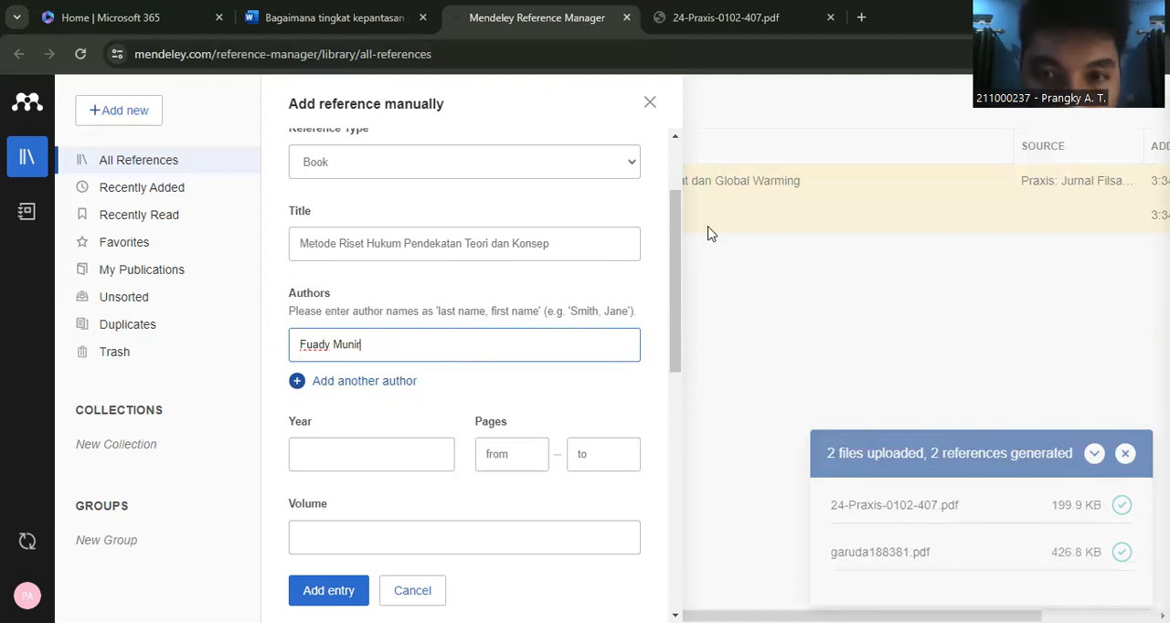
- Set the book's year to 2023 and its page range to 0–230
scroll(675, 233, down, 2)
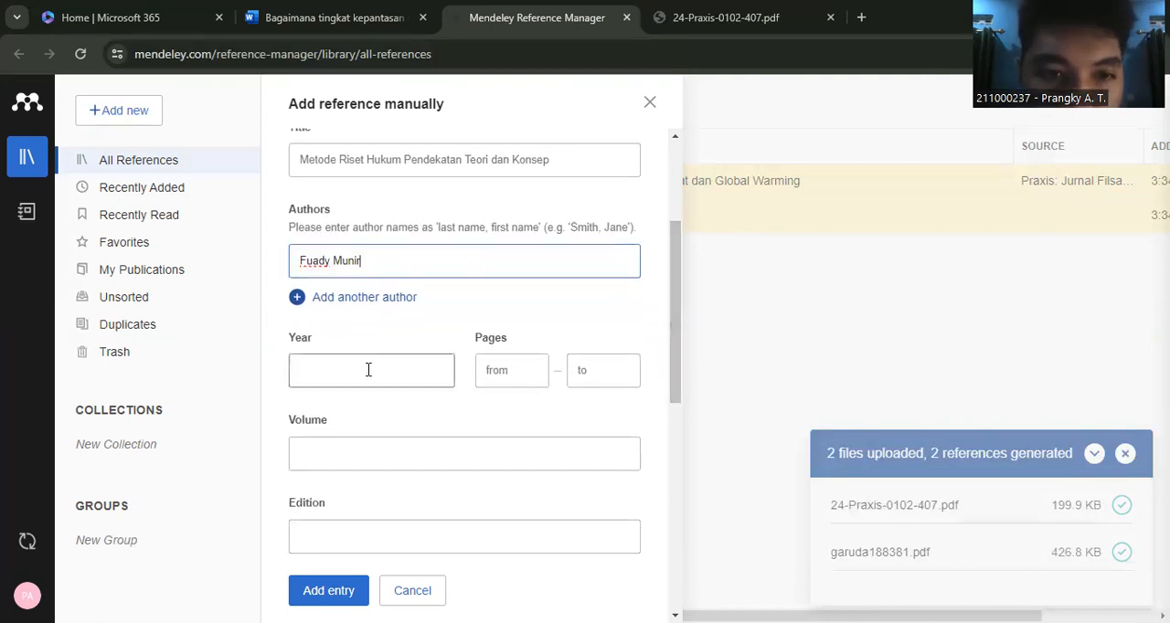
click(352, 370)
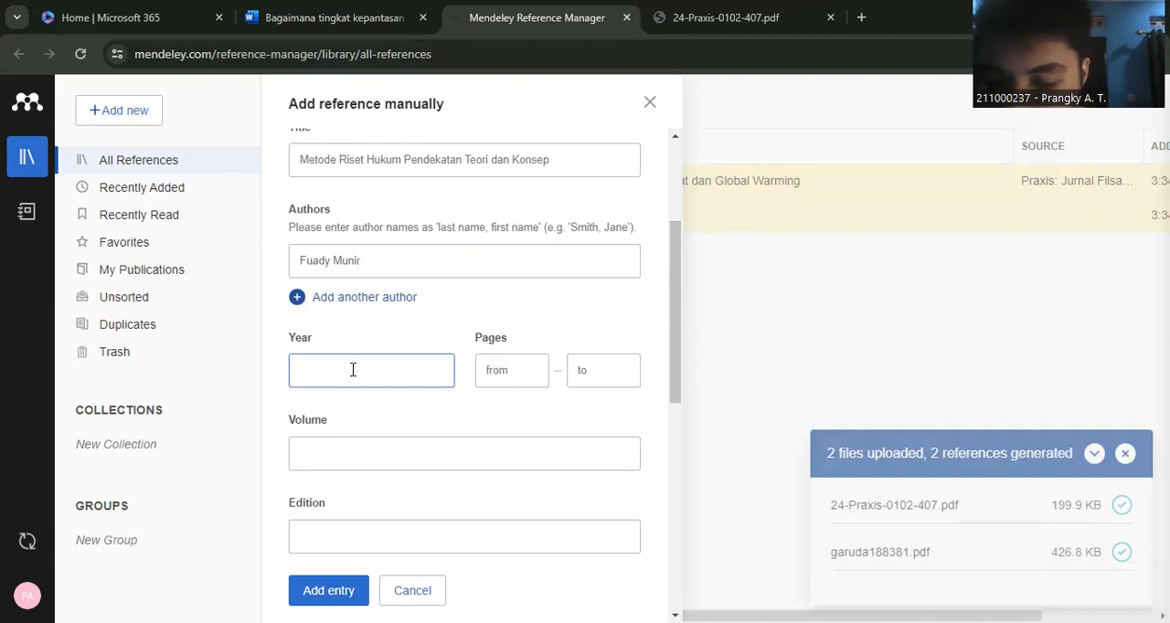
text(2023)
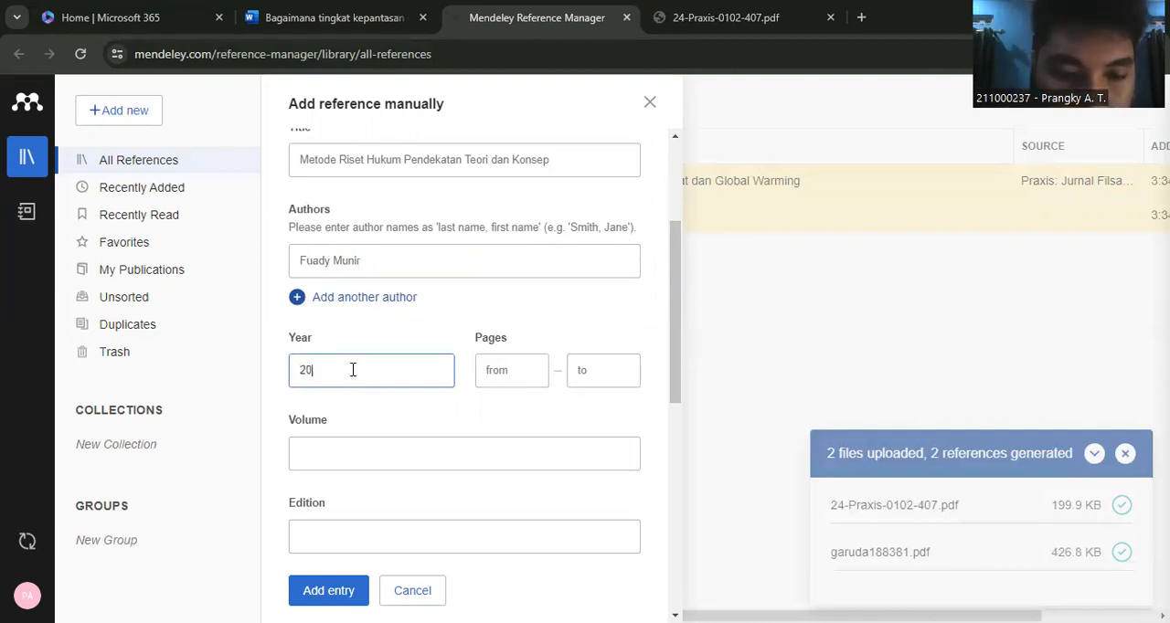
click(491, 369)
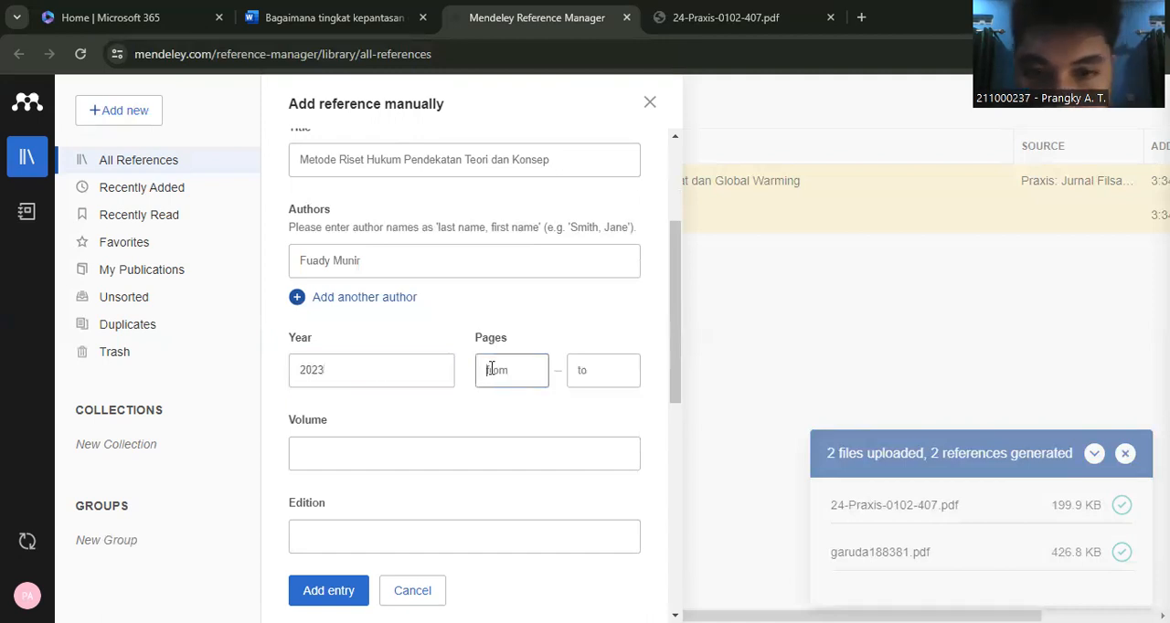
text(1)
click(616, 365)
text(230)
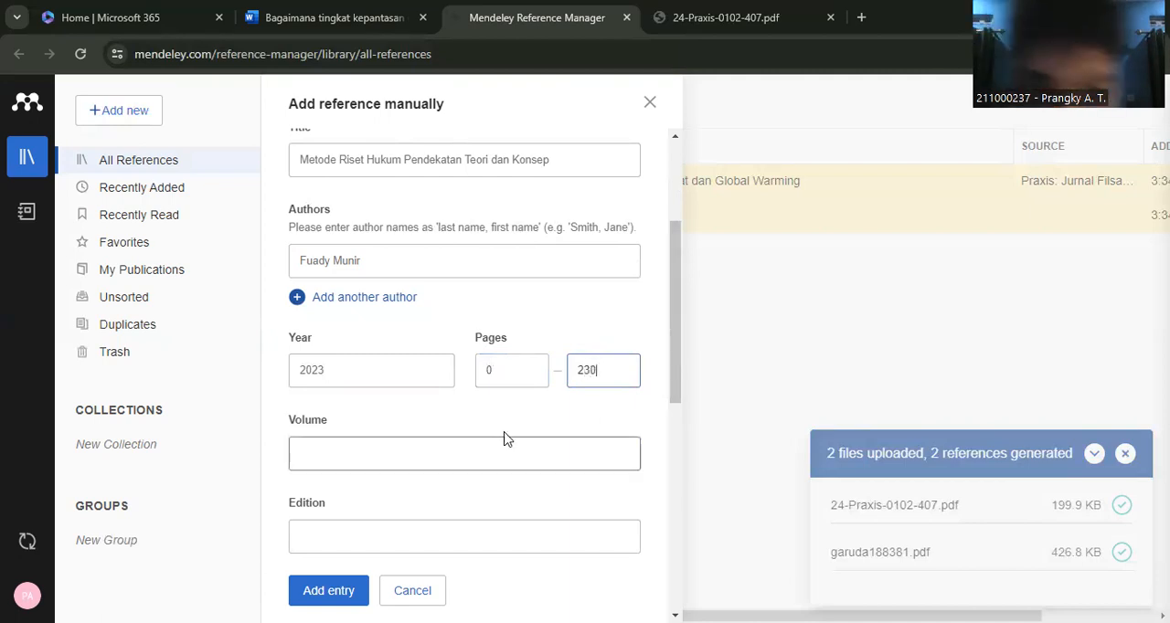
click(438, 451)
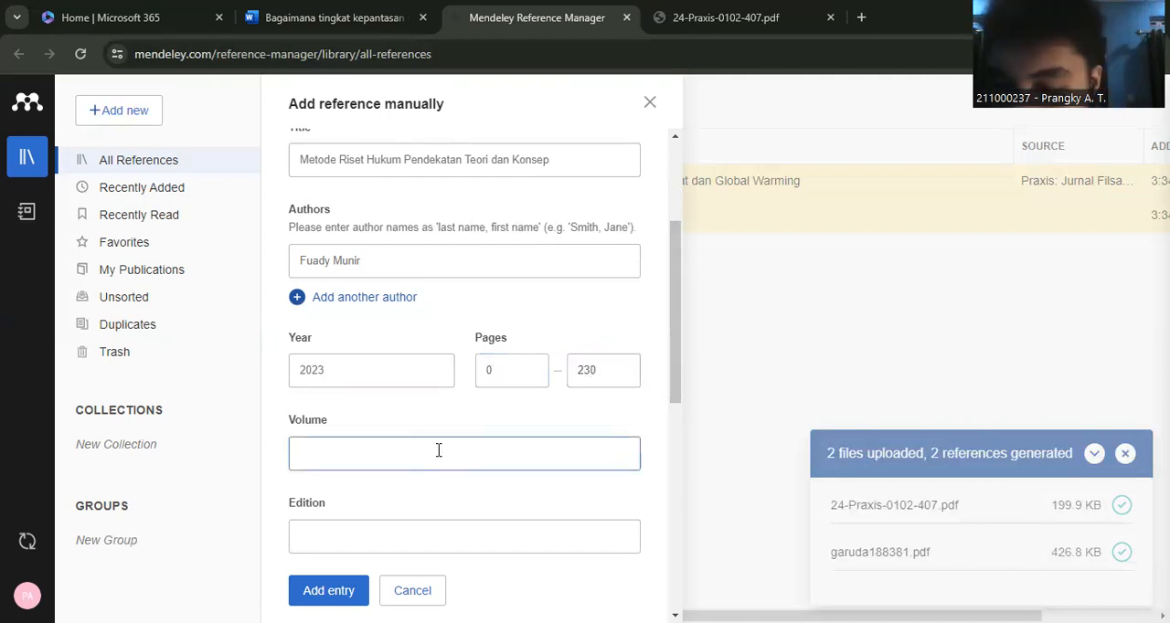
- Set the book reference's volume to 2 and its edition to 1
text(2)
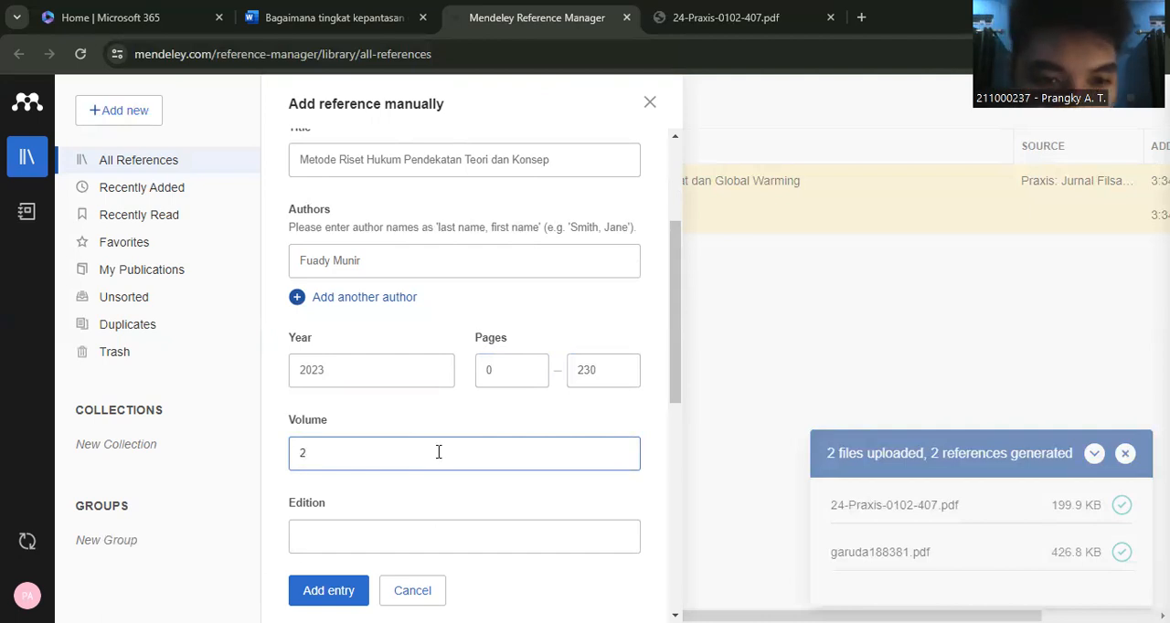
click(415, 540)
text(1)
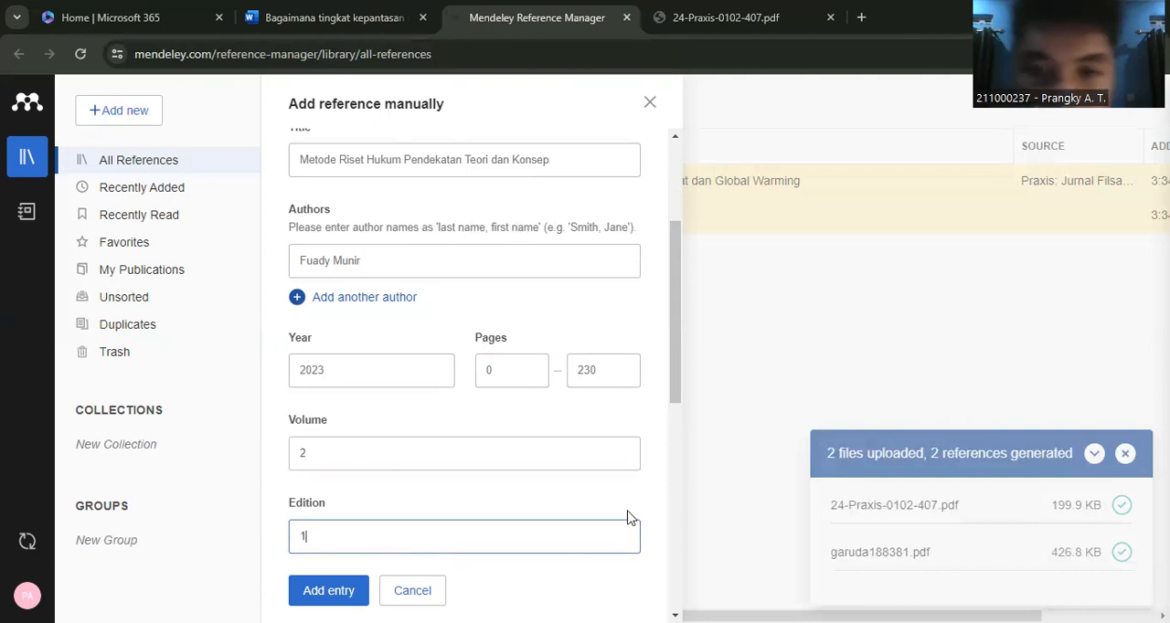
- Enter "PT RajaGrafindo Persada" as the book's publisher
drag(678, 343, 682, 457)
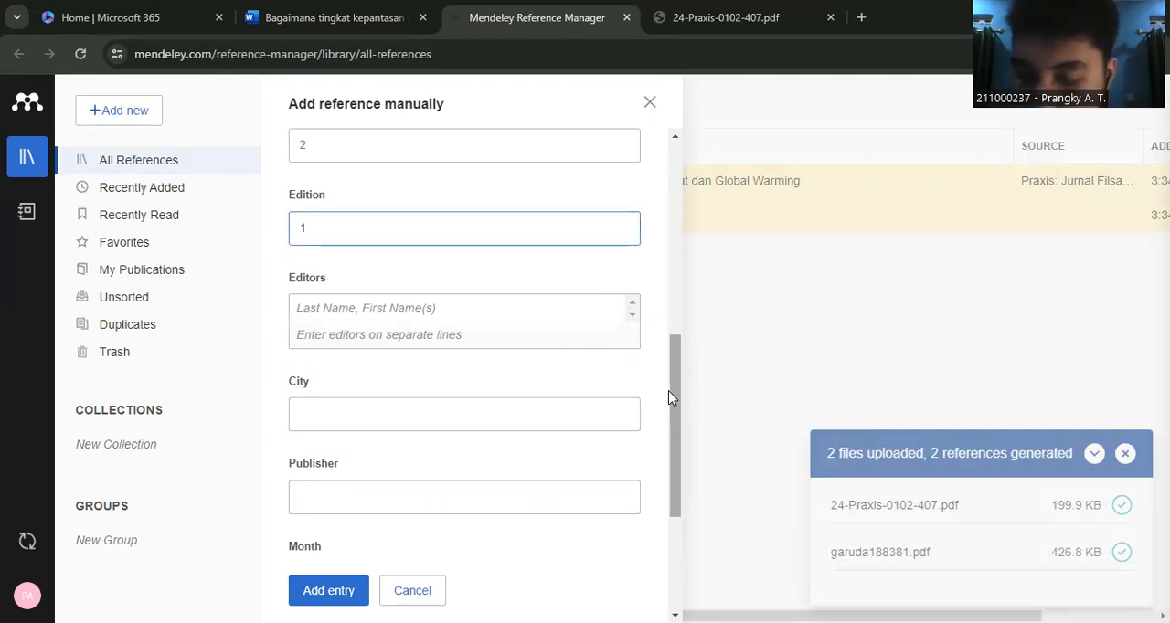
click(393, 506)
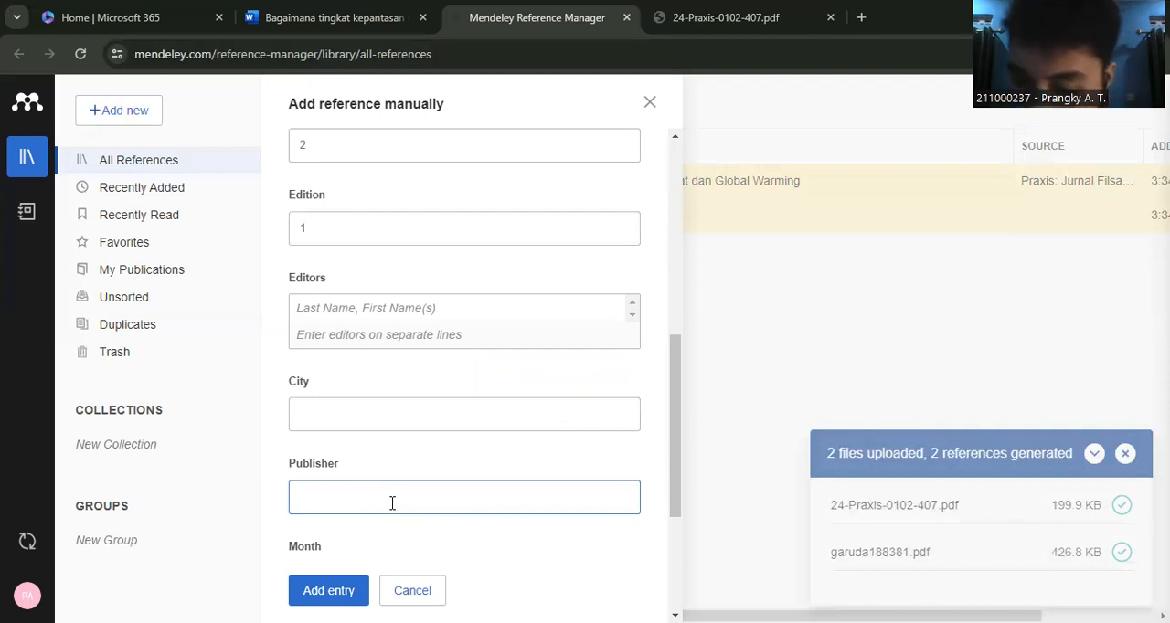
text(PT)
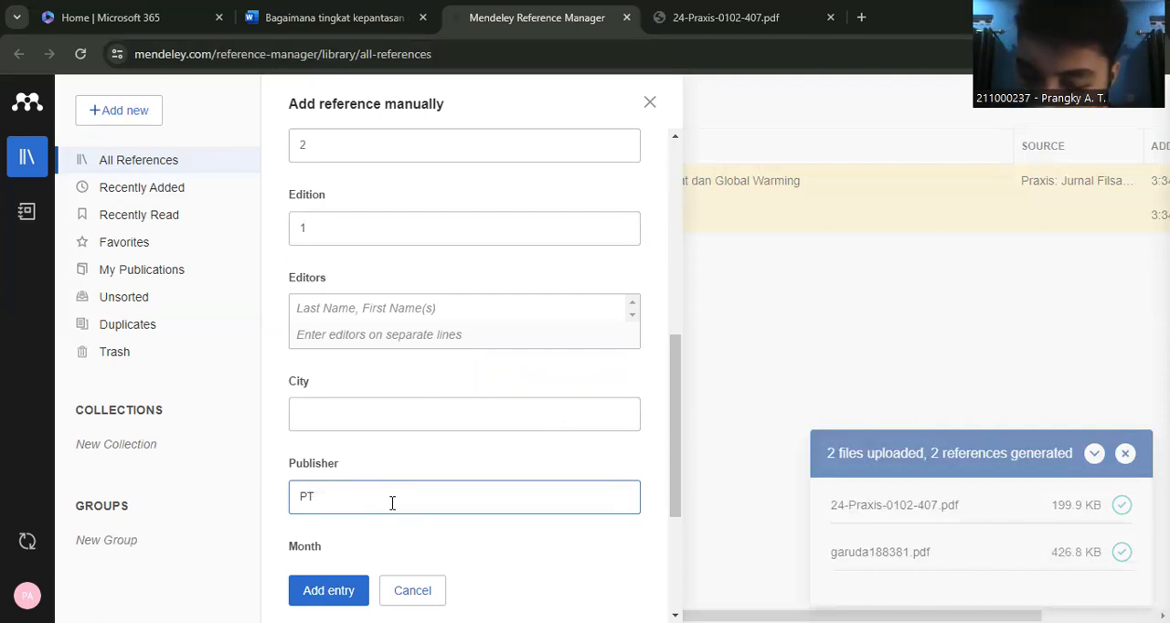
text( R)
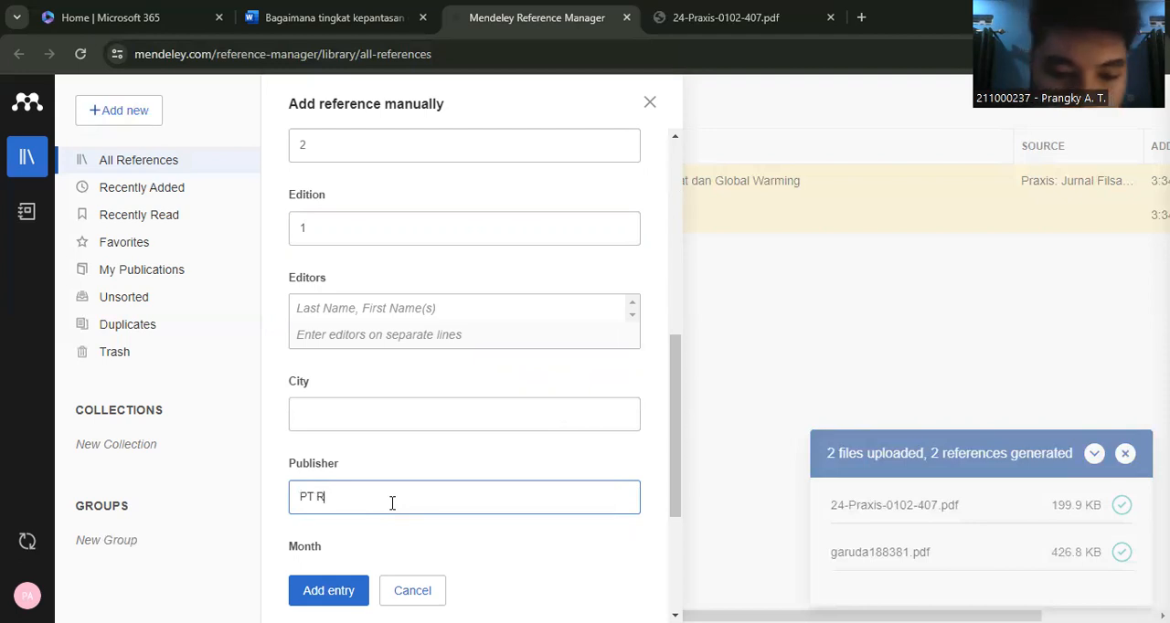
text(ajaGrafindo )
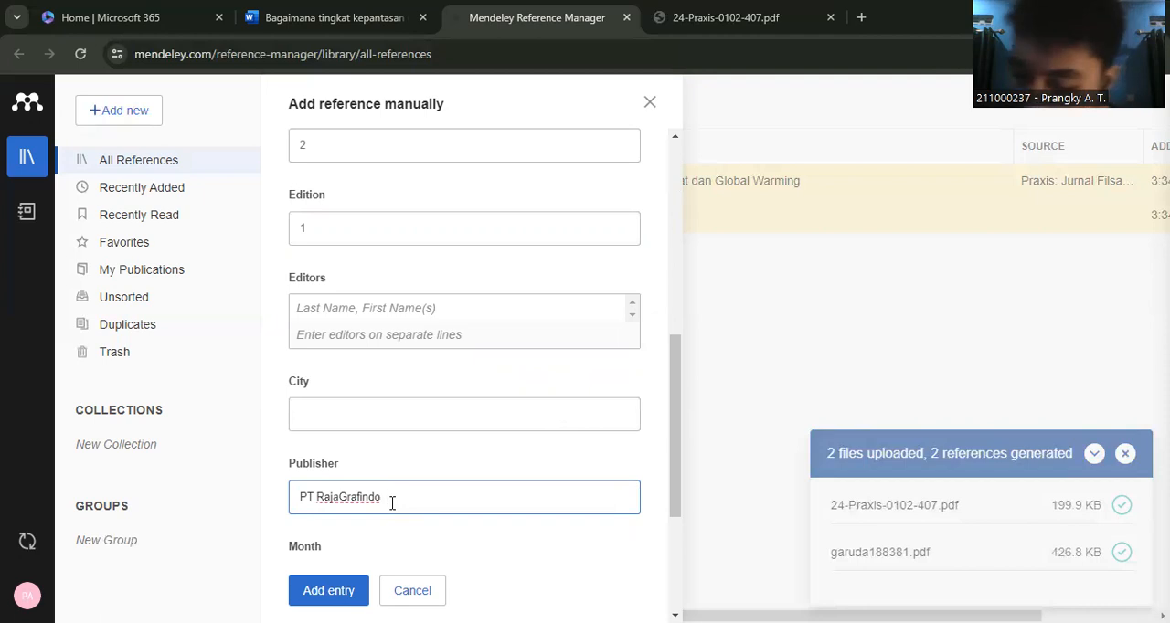
text(Persada)
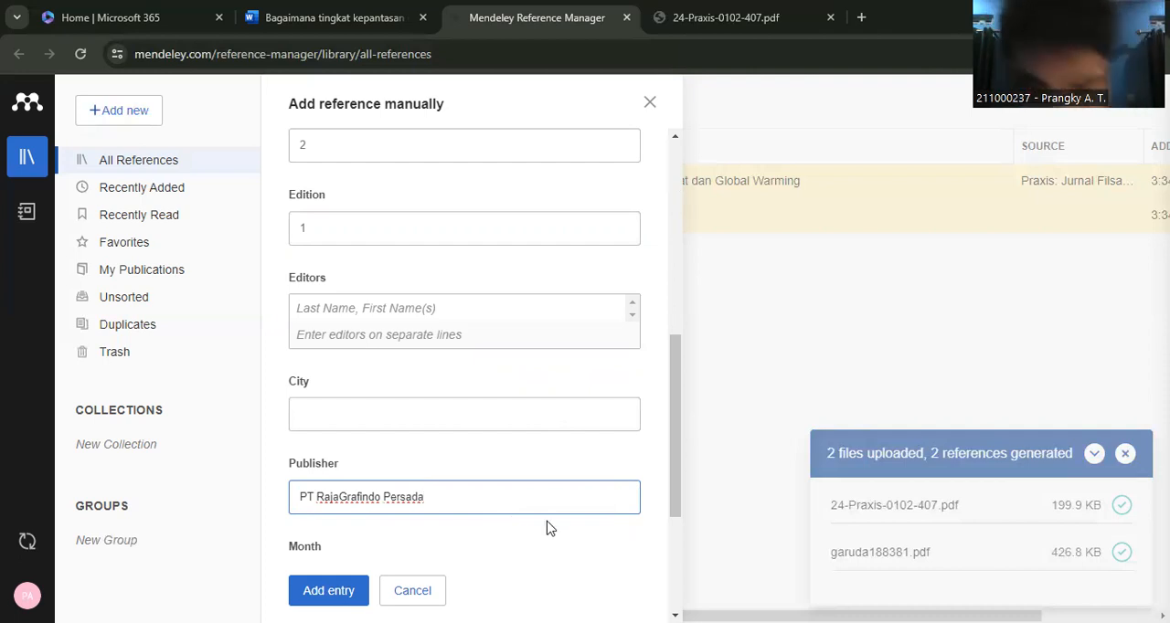
- Set the book's publication month to 7 and add the completed entry to the library
drag(674, 445, 678, 498)
click(420, 451)
text(7)
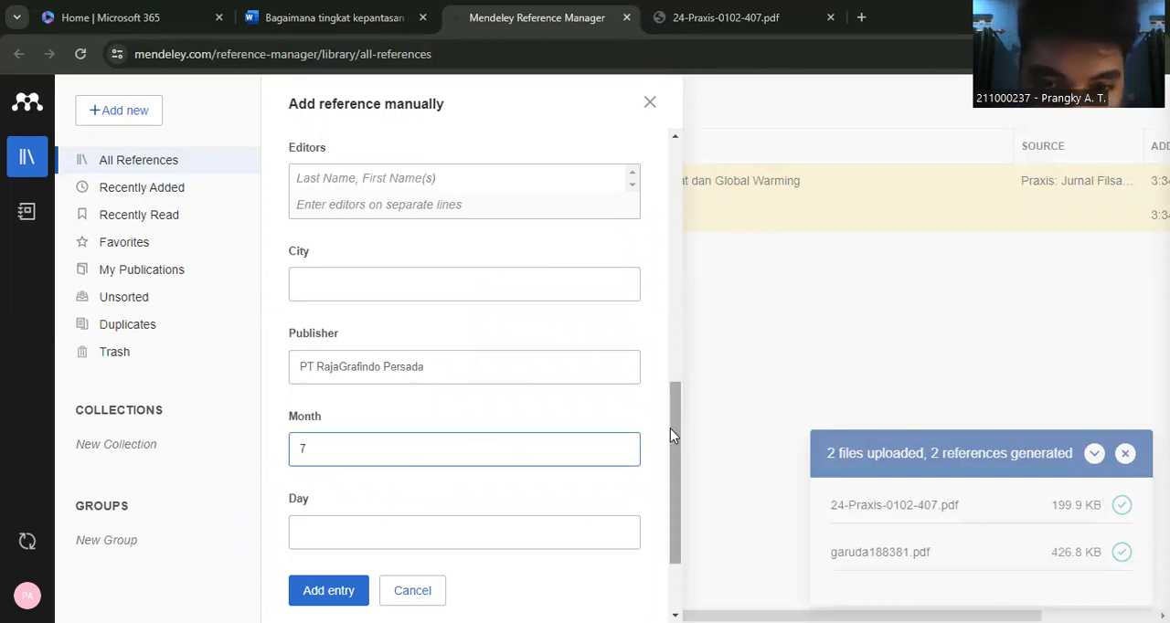
drag(674, 437, 672, 521)
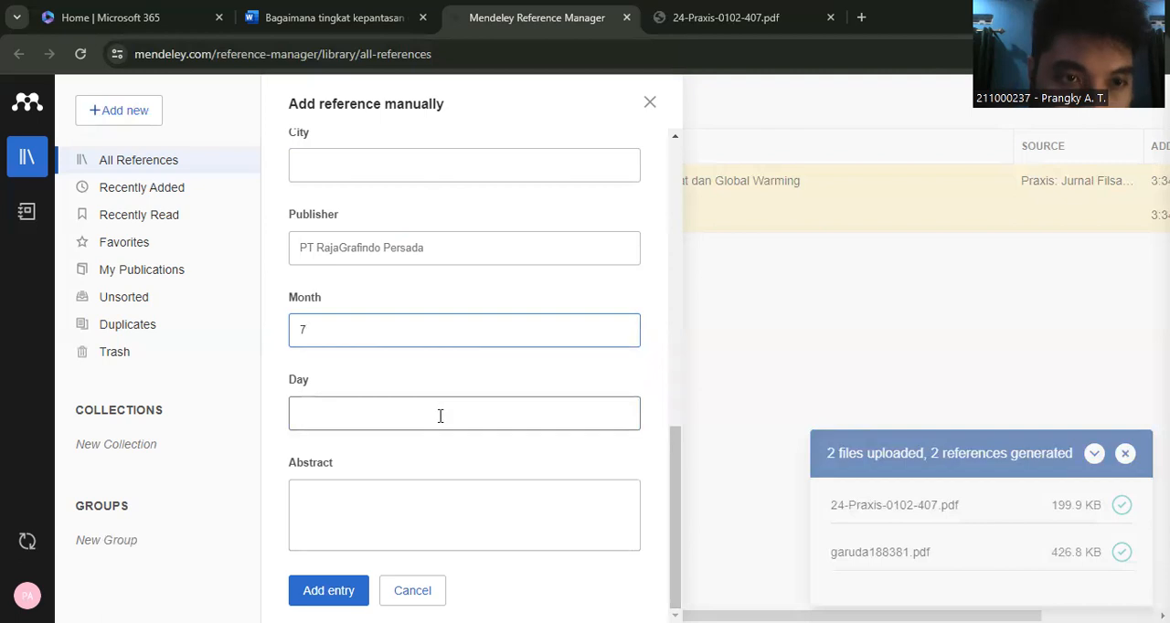
click(328, 591)
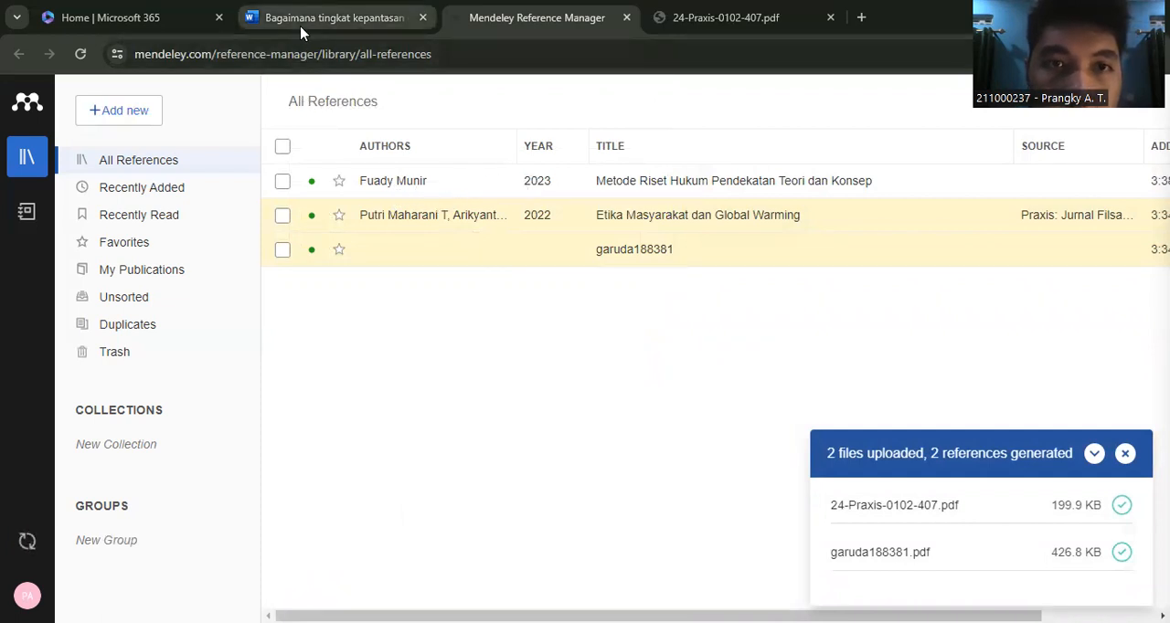
- Open the details of the "Metode Riset Hukum Pendekatan Teori dan Konsep" reference and examine its metadata, files, identifiers and catalog settings
click(334, 17)
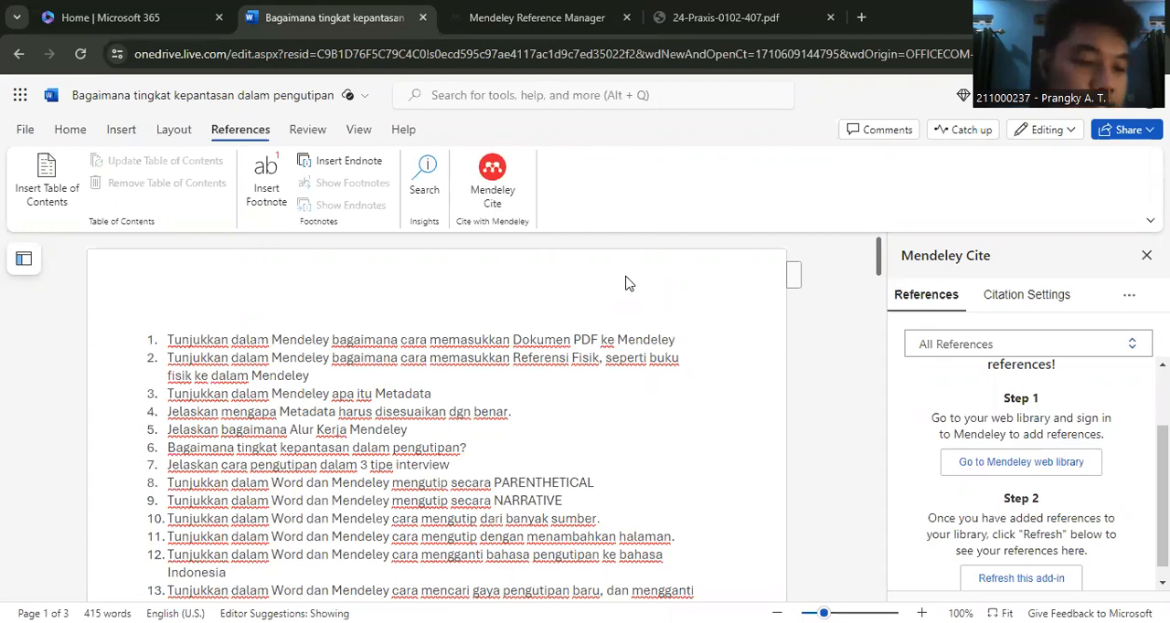
click(533, 27)
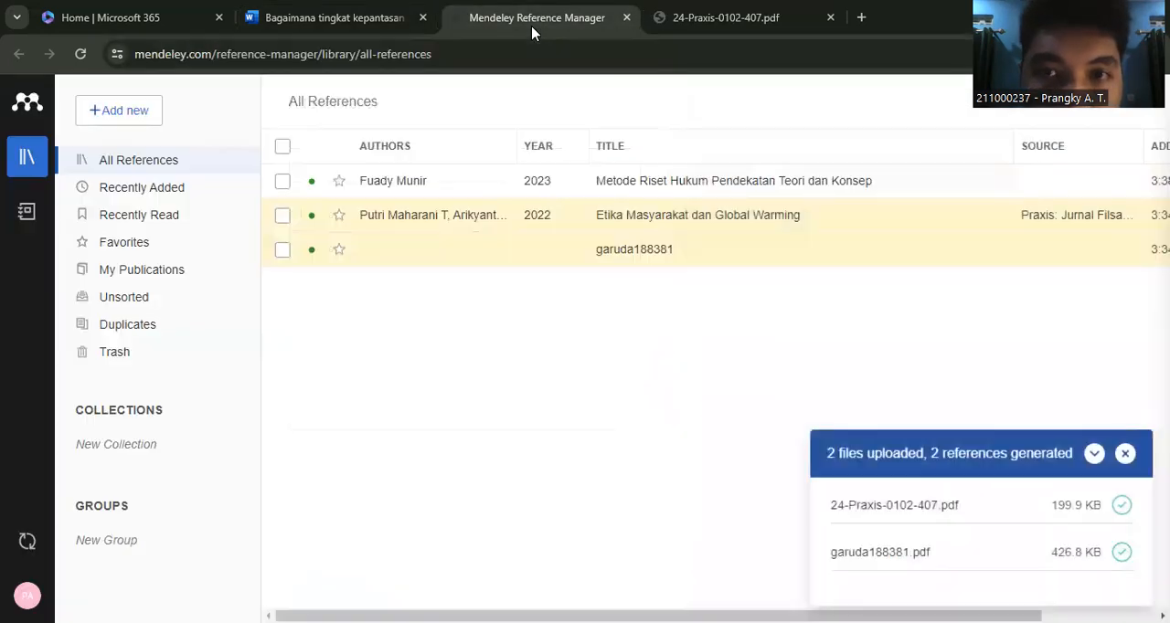
click(438, 189)
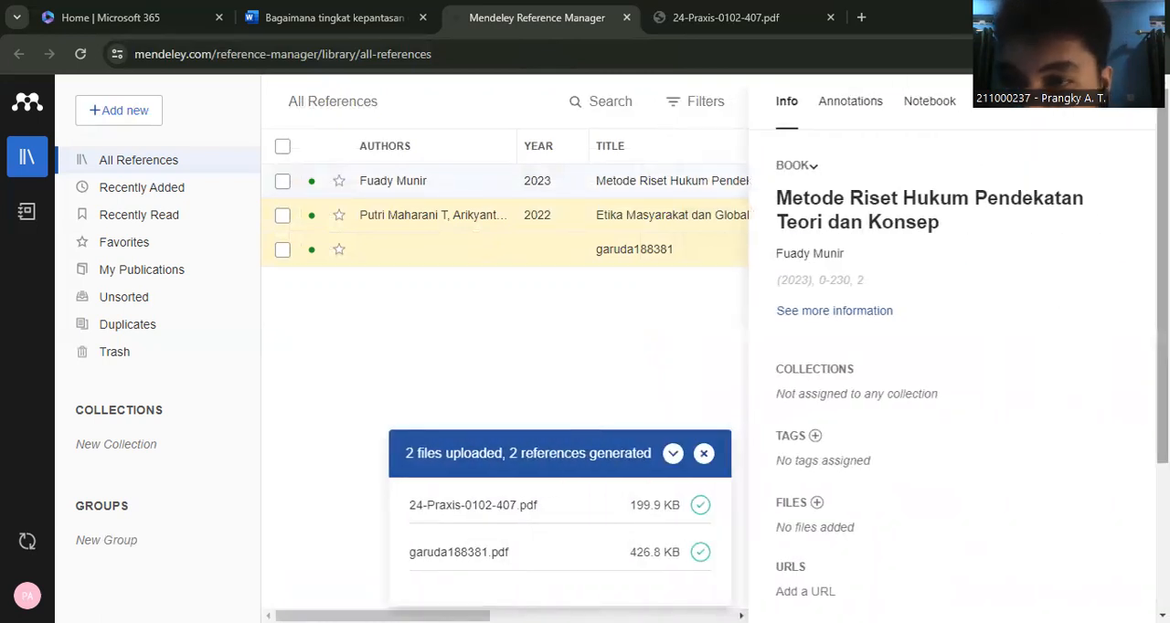
scroll(1064, 295, down, 3)
scroll(833, 295, up, 3)
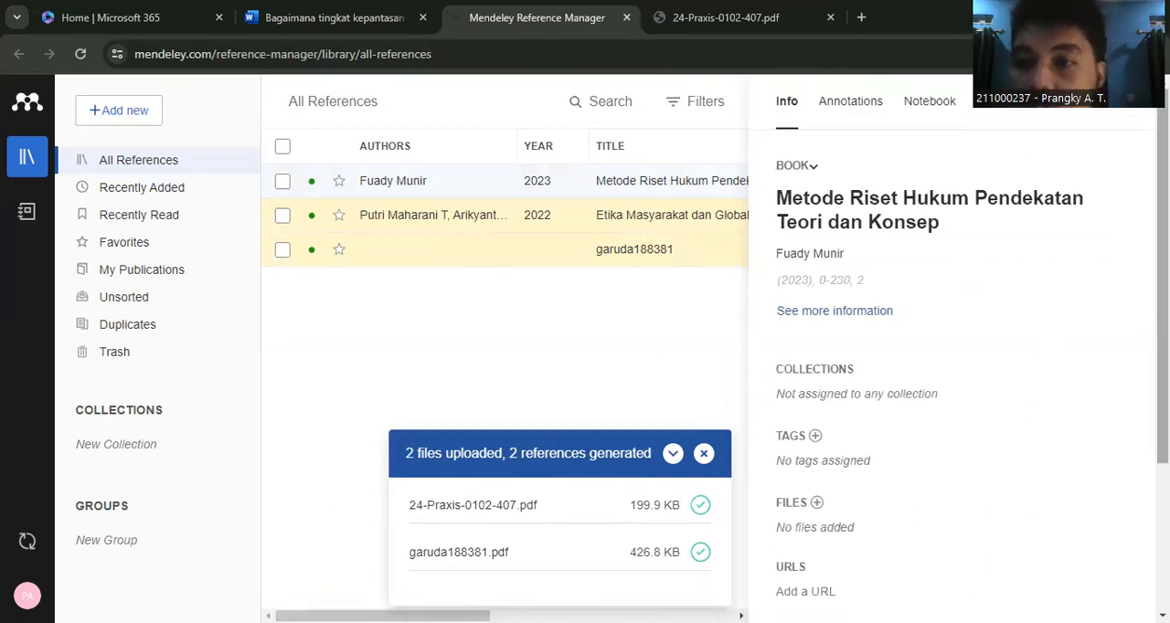
scroll(955, 348, down, 1)
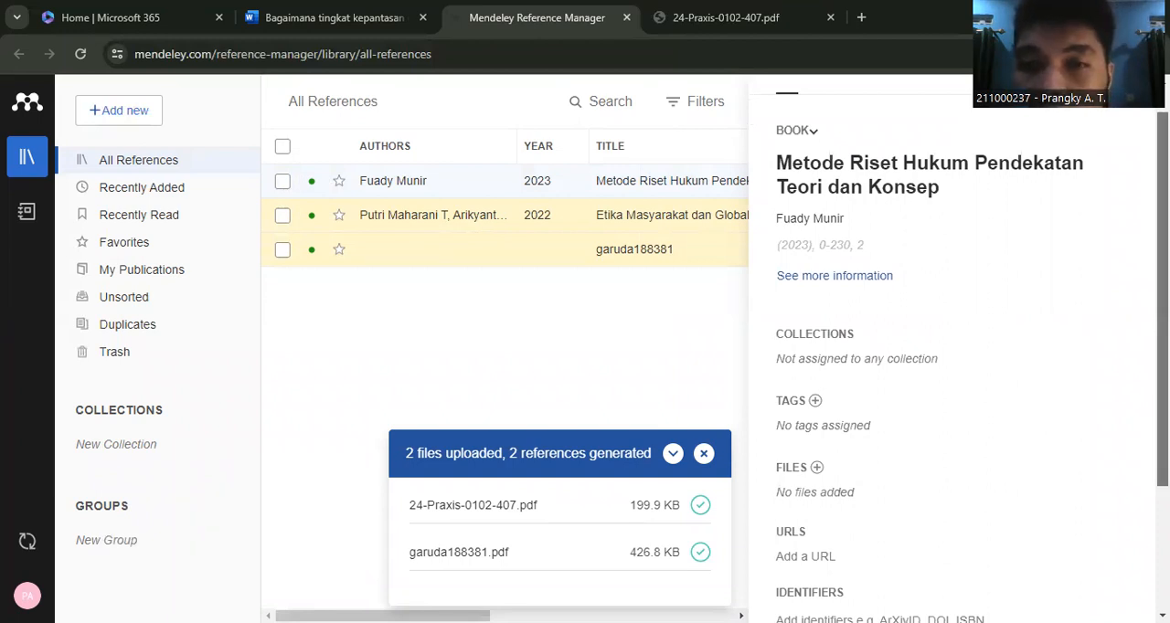
scroll(768, 249, down, 1)
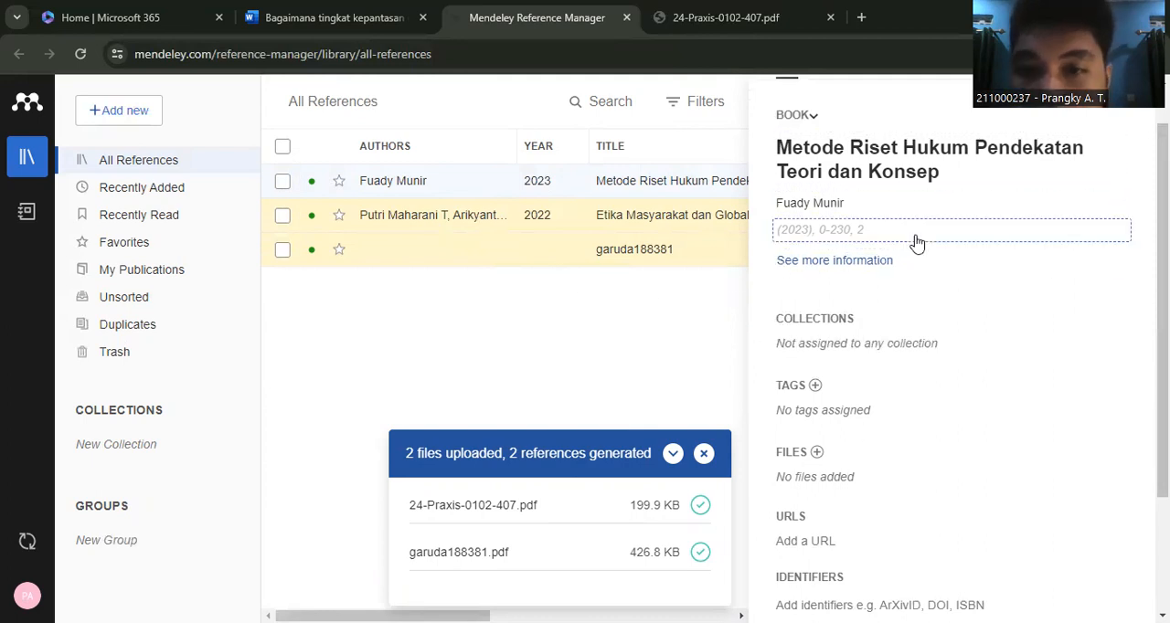
scroll(951, 347, up, 1)
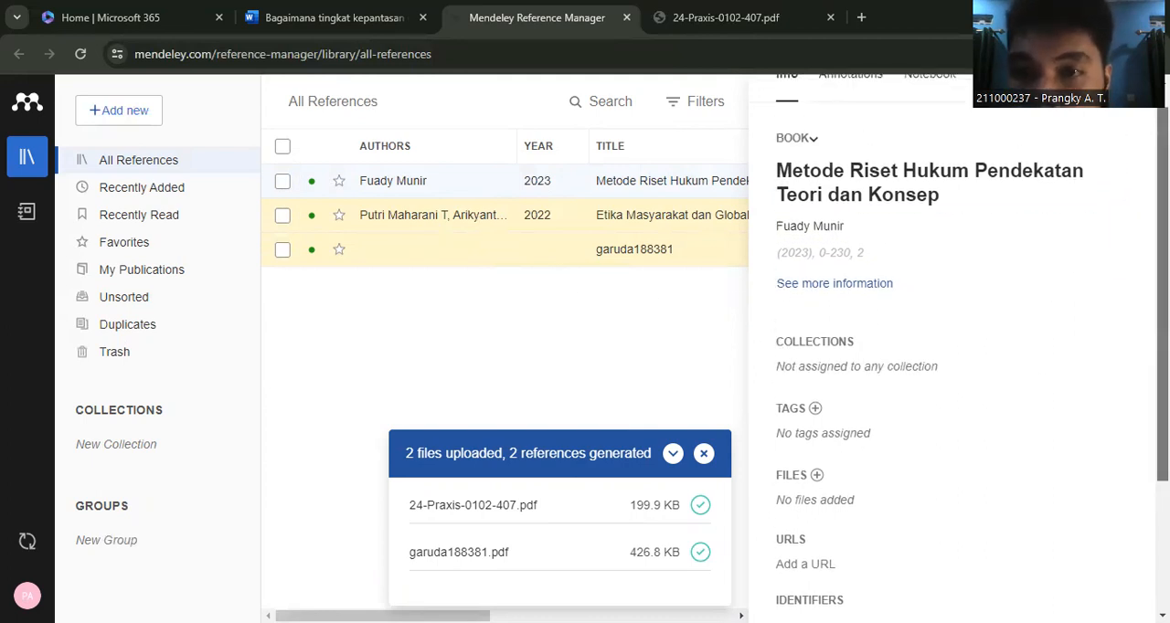
scroll(972, 230, down, 1)
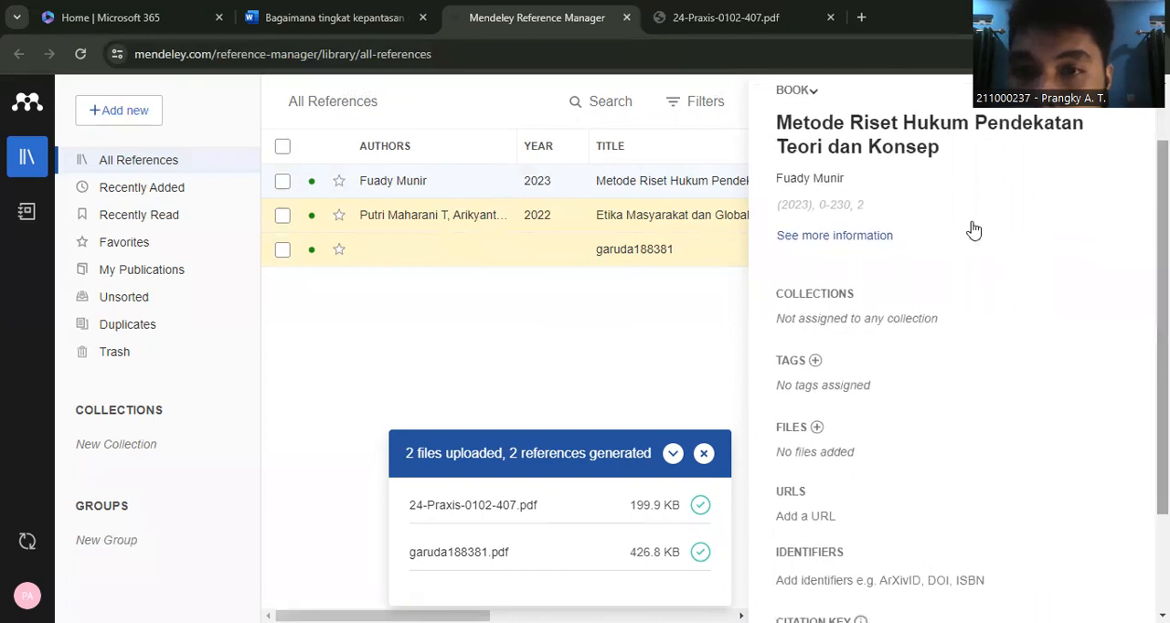
click(1042, 234)
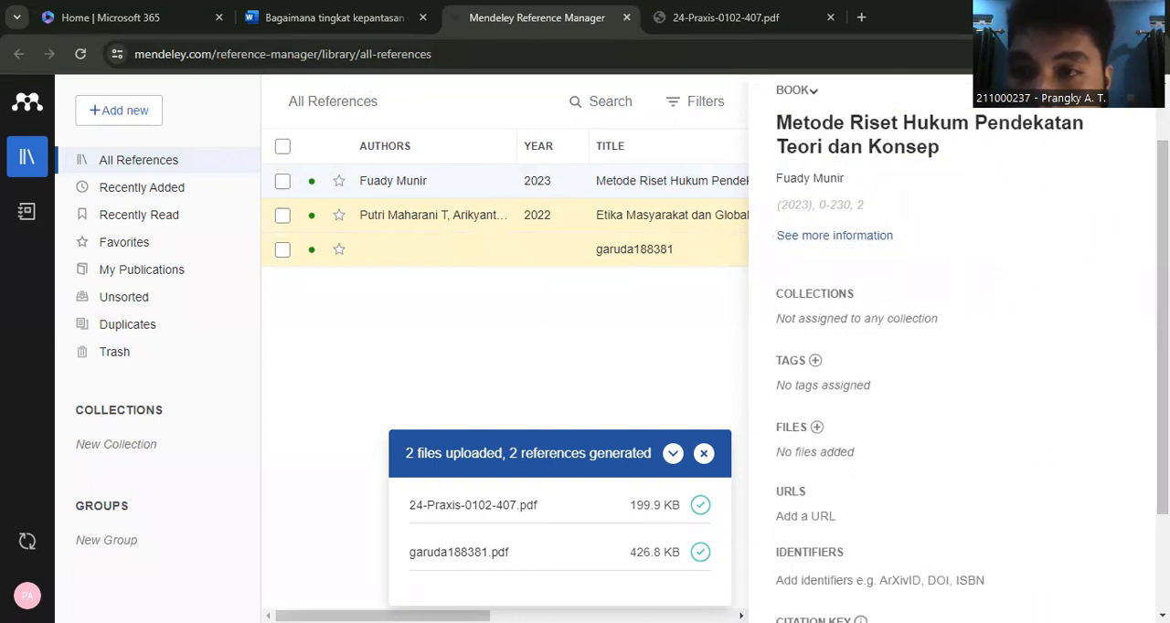
scroll(955, 347, down, 1)
scroll(960, 347, down, 2)
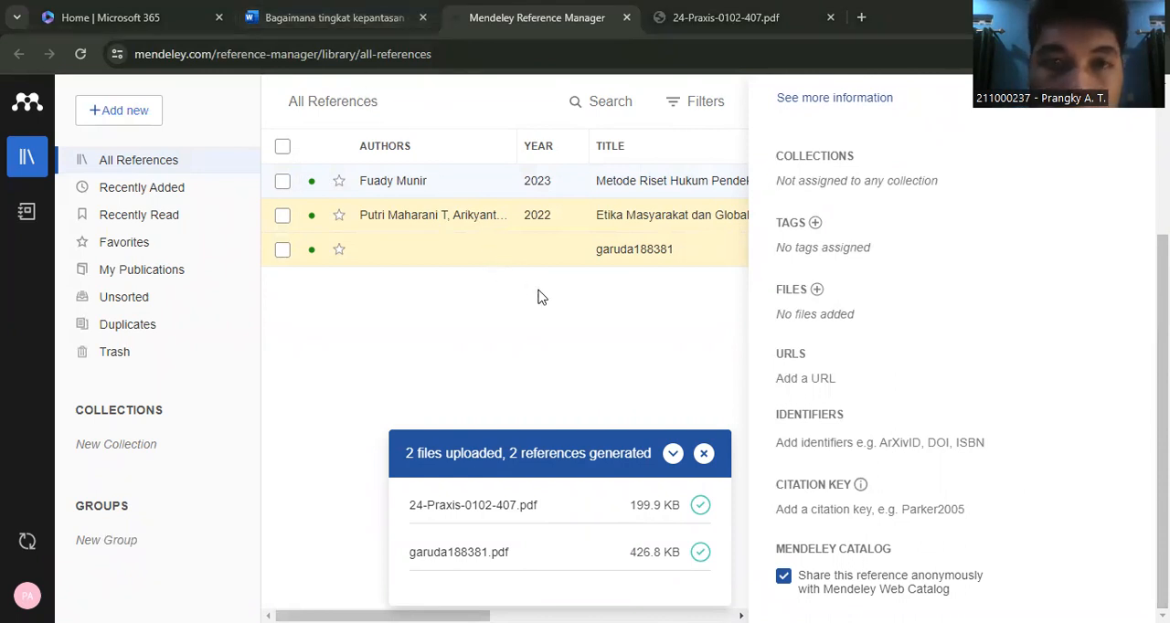
- Review the numbered task list in the Word document and close the book's details back in the Mendeley library
key(ctrl+shift+Tab)
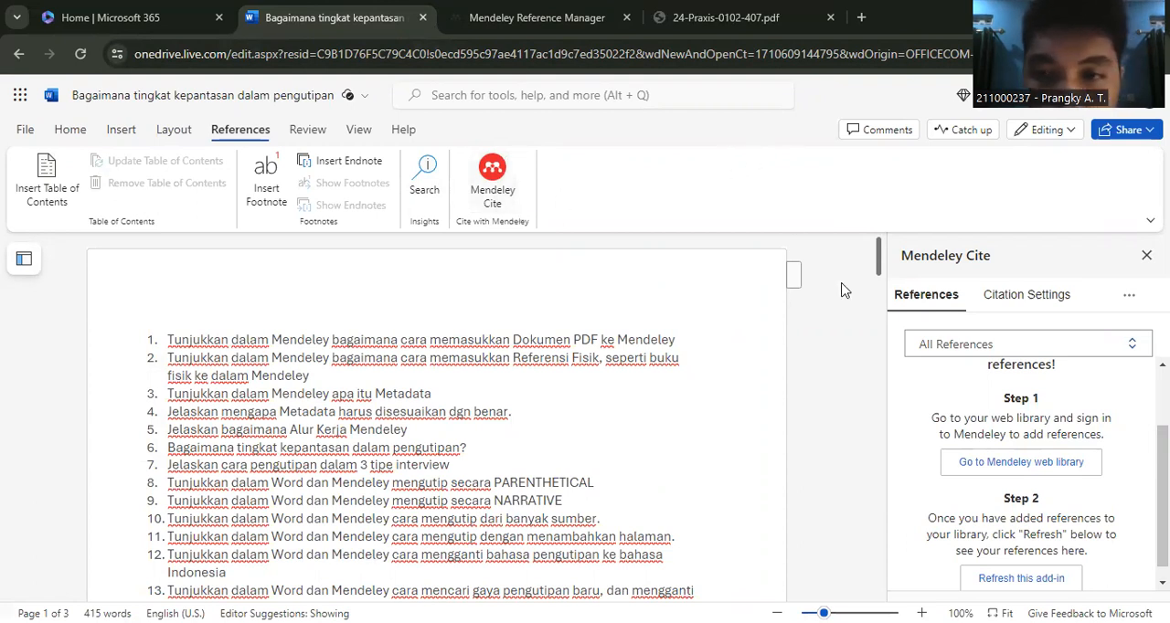
scroll(880, 260, down, 3)
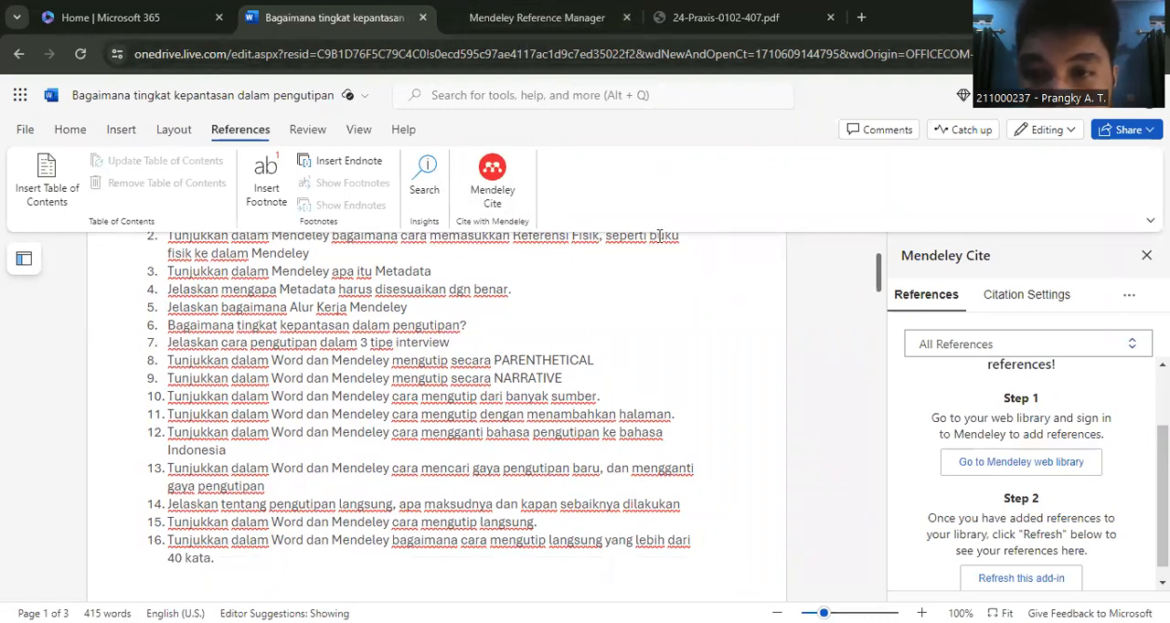
click(540, 25)
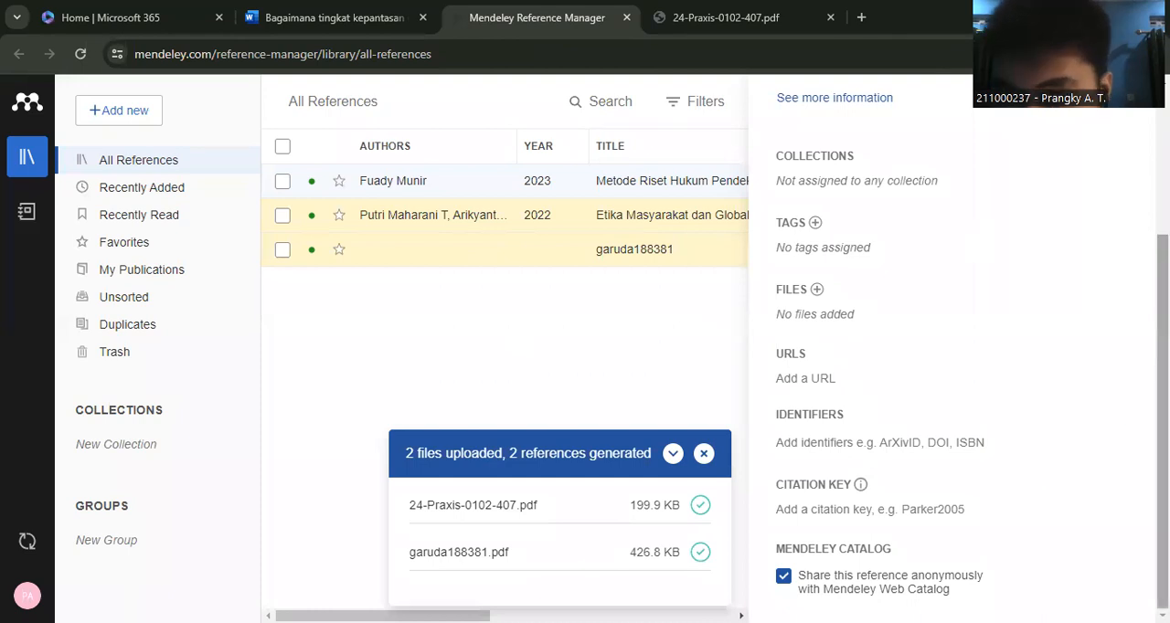
scroll(951, 366, up, 3)
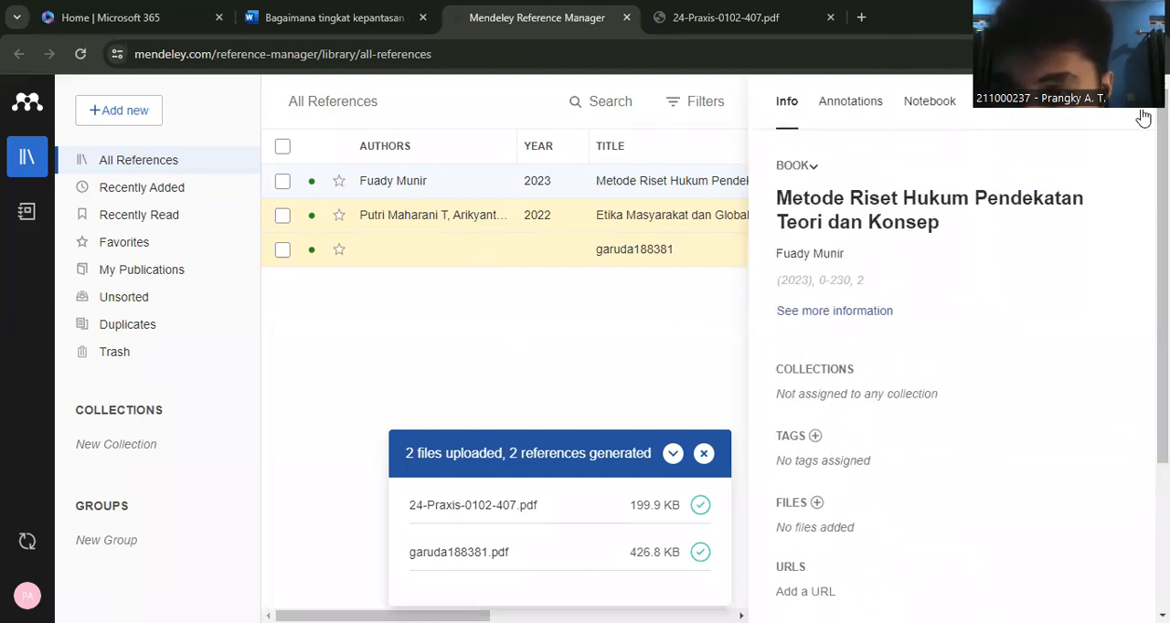
click(1142, 117)
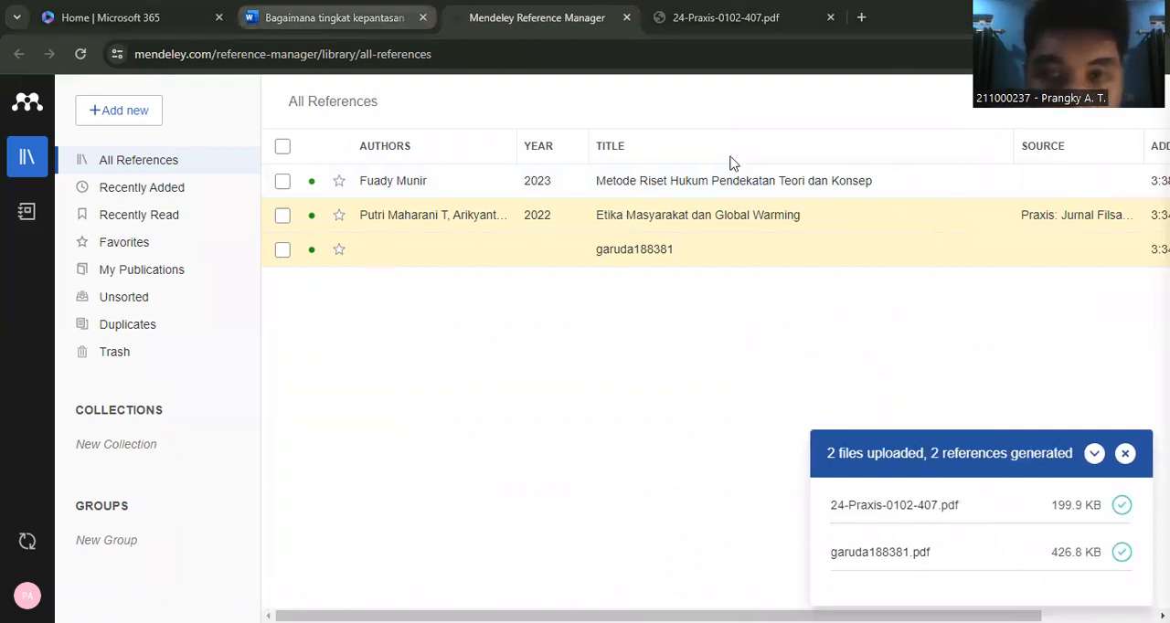
- Switch to the Word document and refresh the Mendeley Cite add-in to load the library's references
click(335, 18)
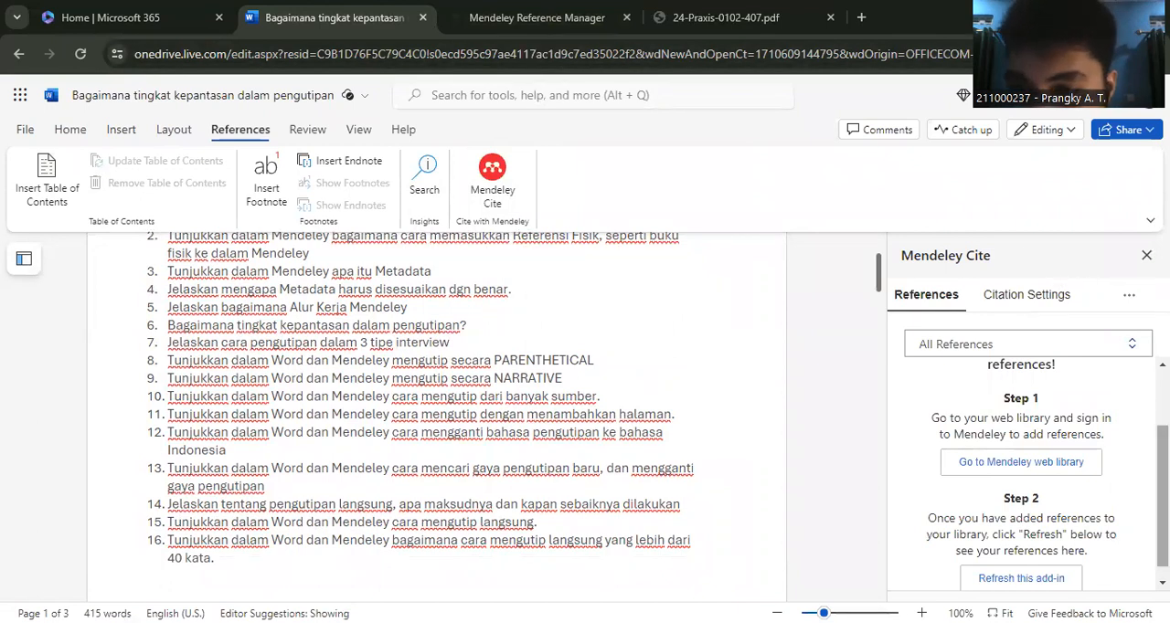
scroll(1018, 512, down, 1)
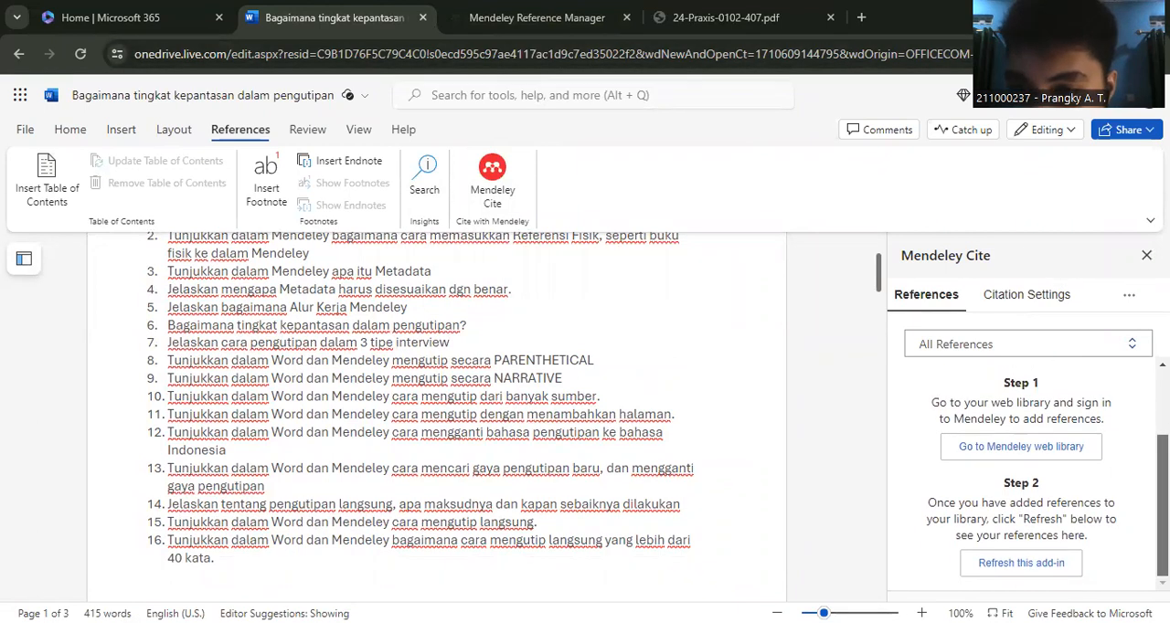
click(1017, 564)
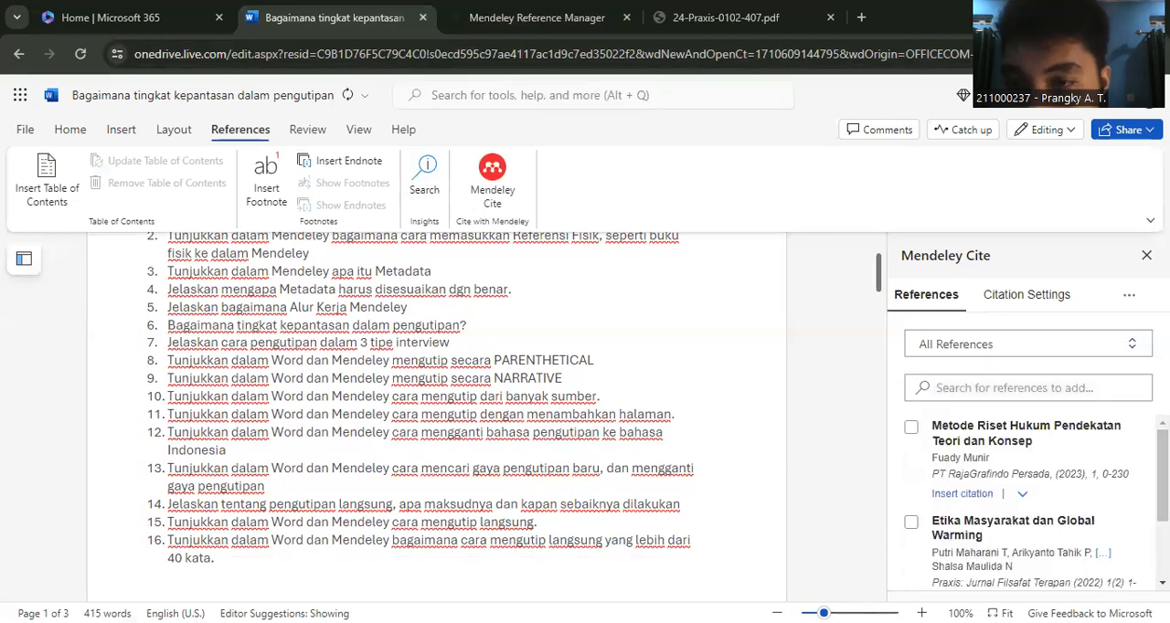
mouse_move(1163, 475)
mouse_down()
mouse_move(1164, 506)
mouse_move(1164, 473)
mouse_up()
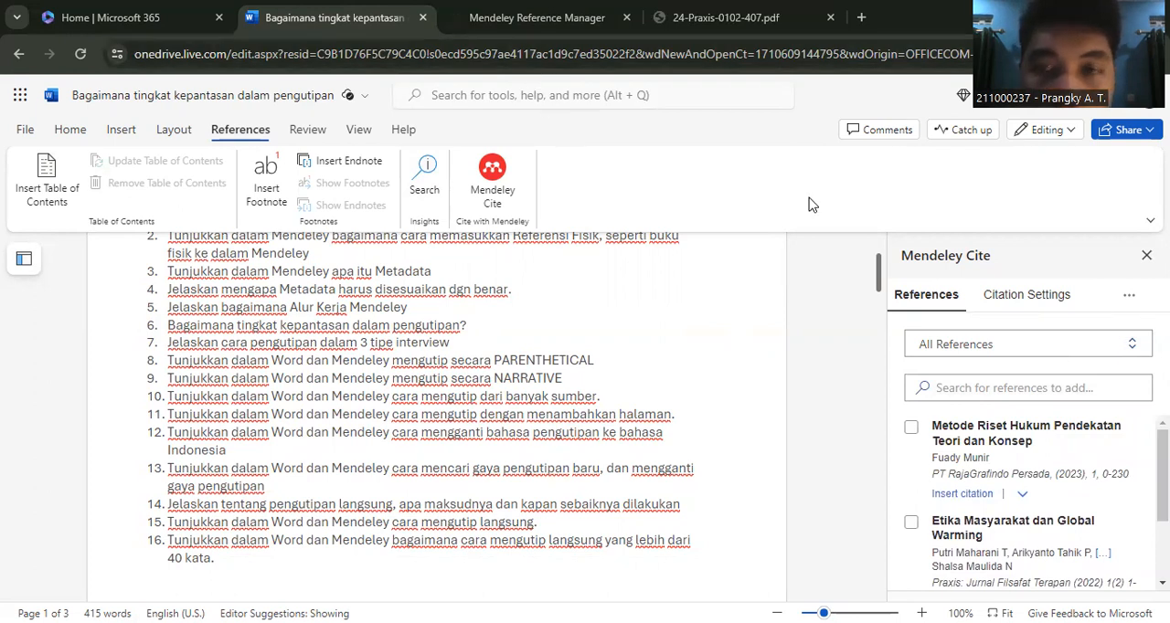
mouse_move(1163, 476)
mouse_down()
mouse_move(1163, 531)
mouse_move(1163, 474)
mouse_up()
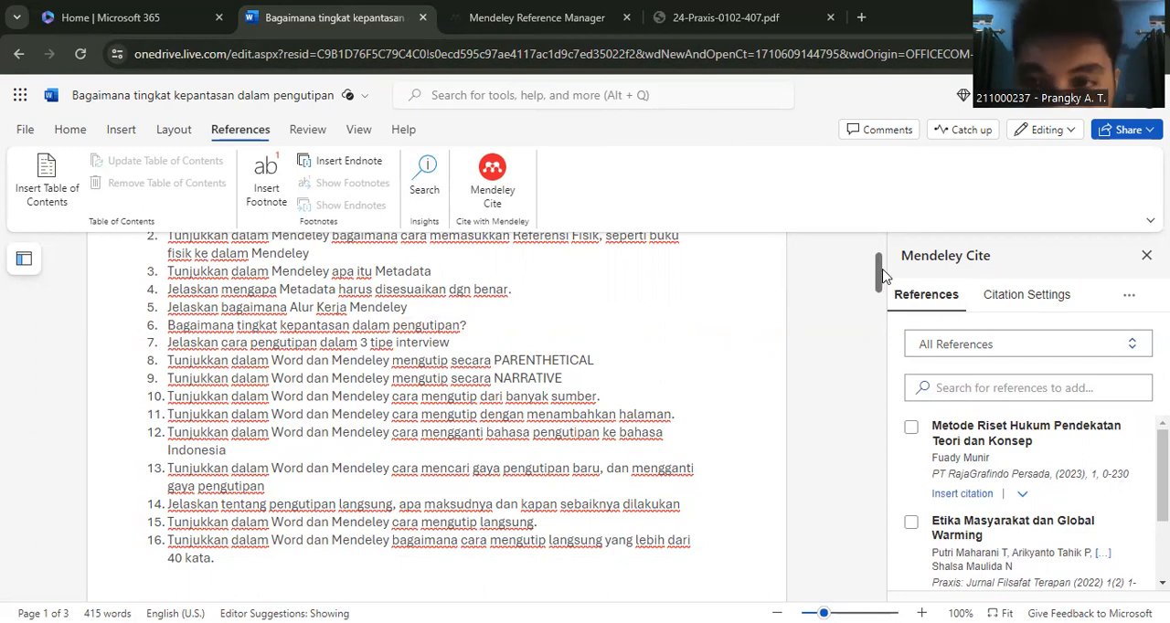
- Insert a citation of "Metode Riset Hukum Pendekatan Teori dan Konsep" after "saat ini" in the first sentence under I. PENDAHULUAN
drag(878, 283, 883, 399)
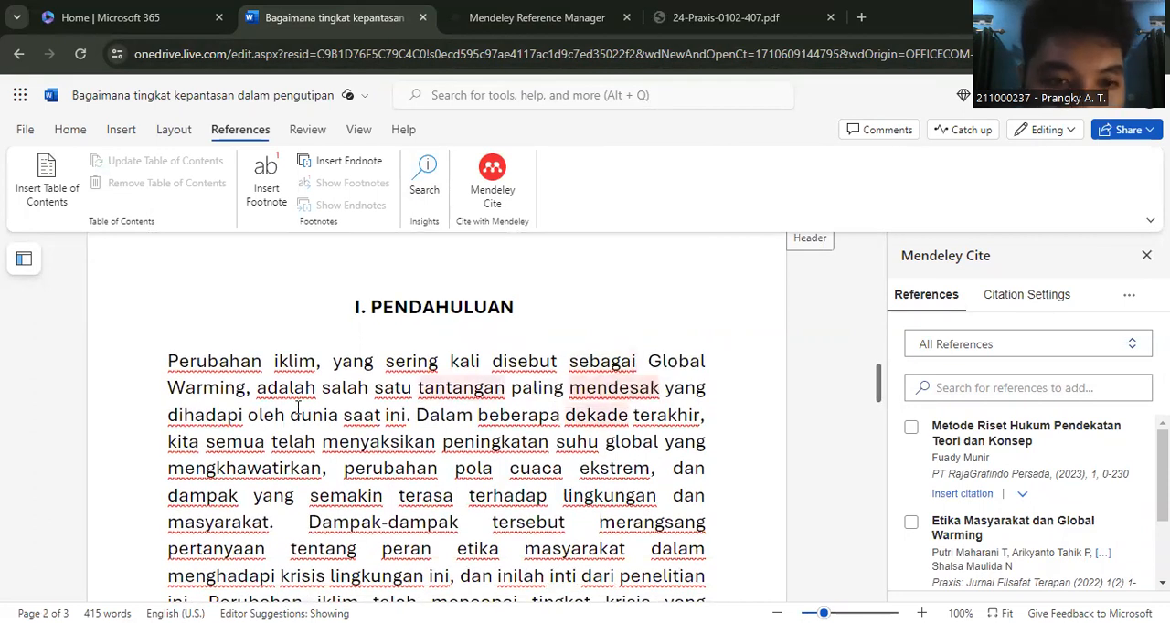
click(406, 415)
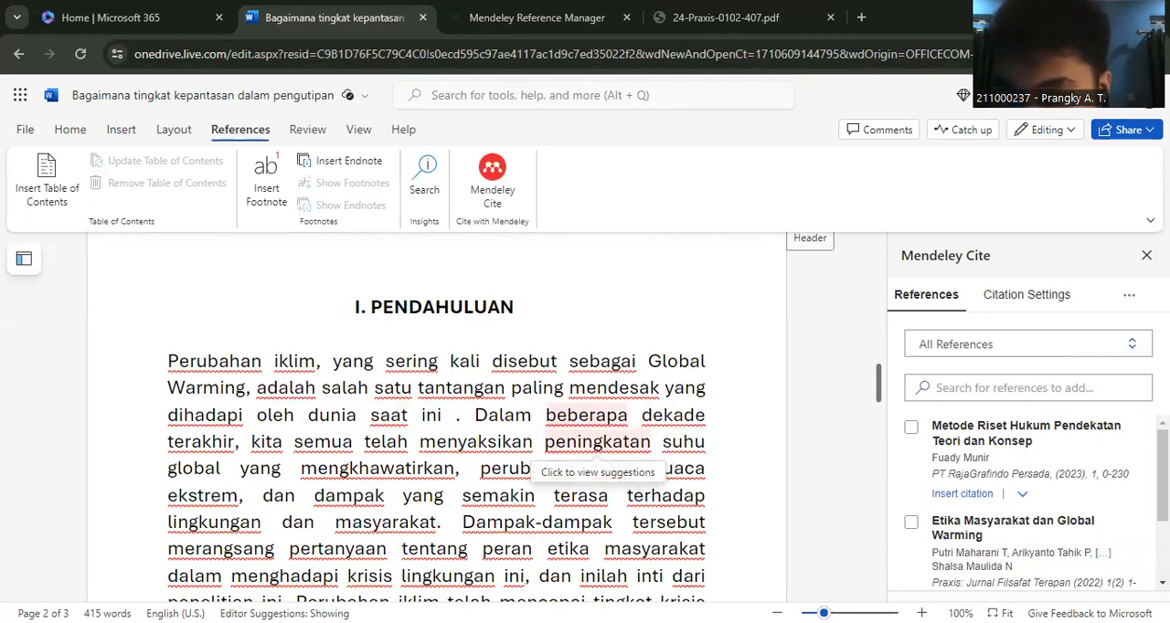
scroll(1028, 494, down, 2)
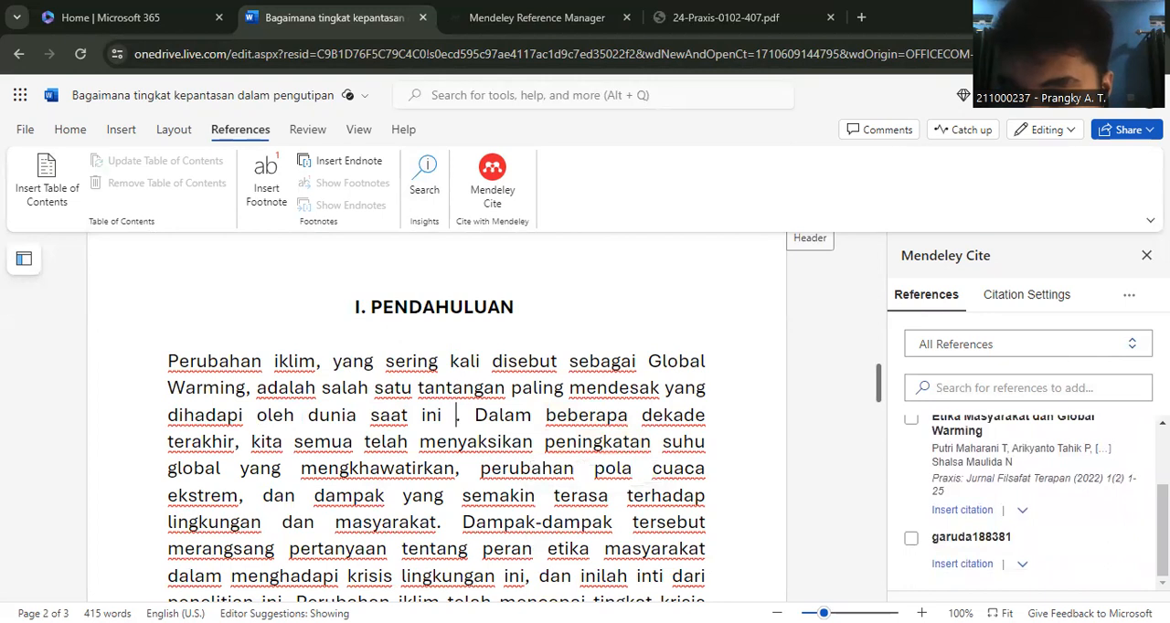
scroll(1028, 503, up, 2)
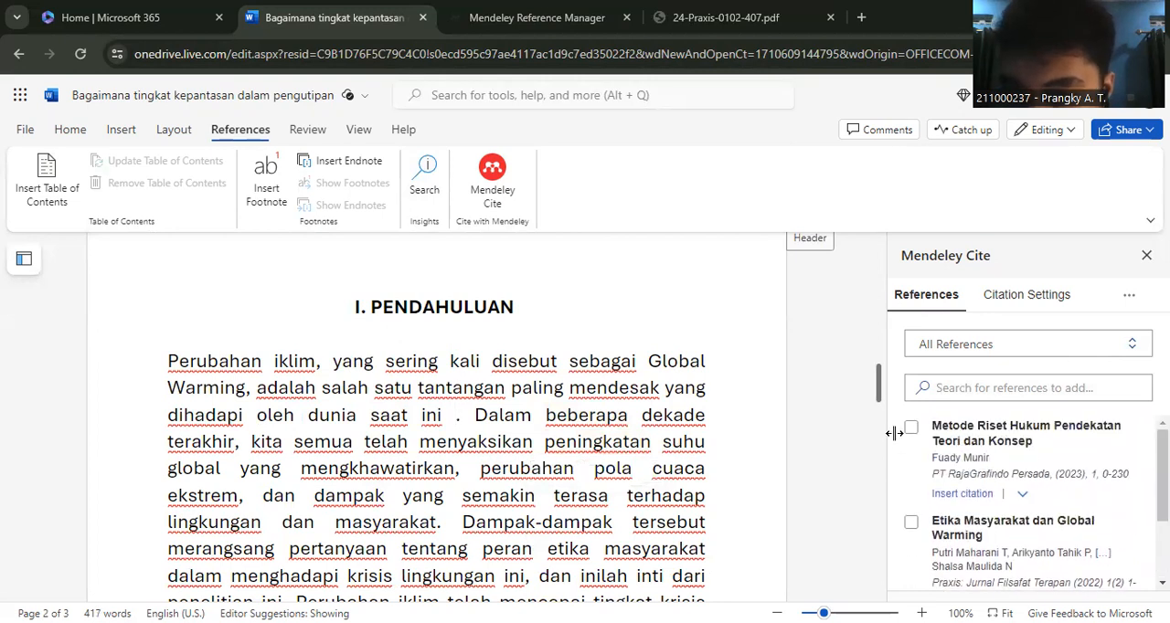
click(912, 429)
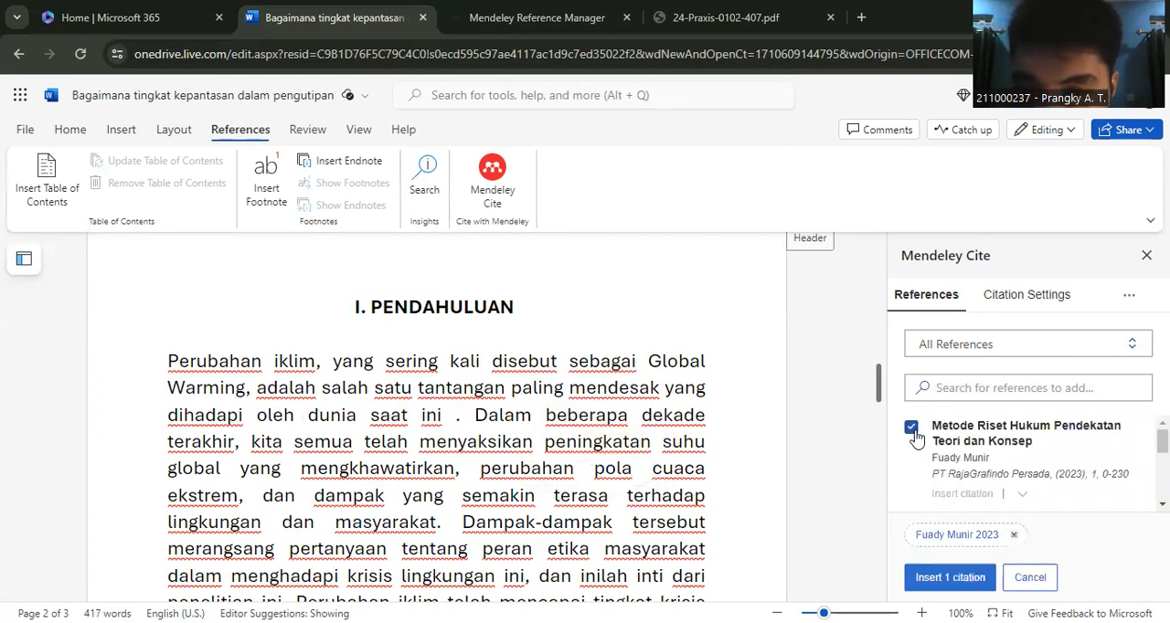
click(951, 578)
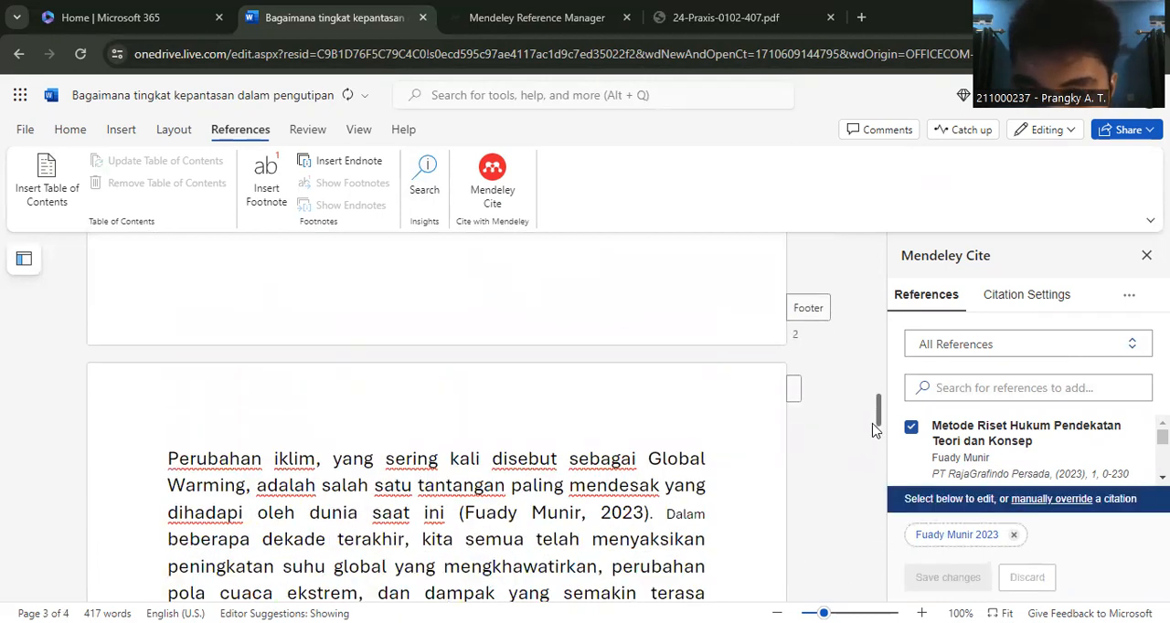
- Examine the in-text citation inserted in the first sentence of the introduction, highlighting its author and year
drag(879, 418, 885, 442)
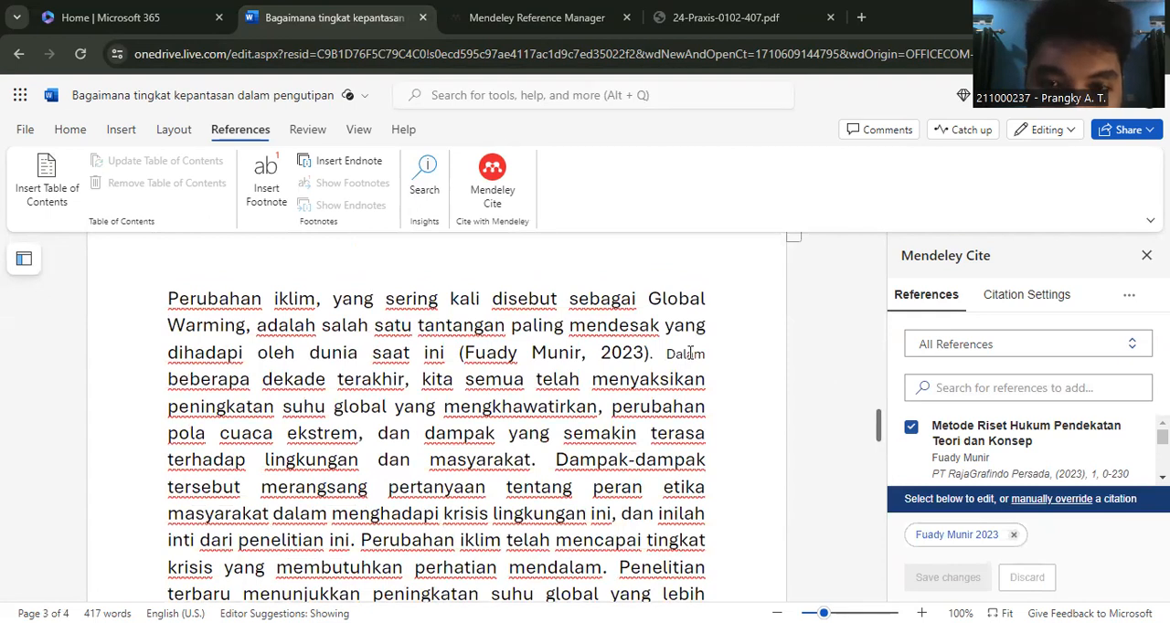
click(690, 353)
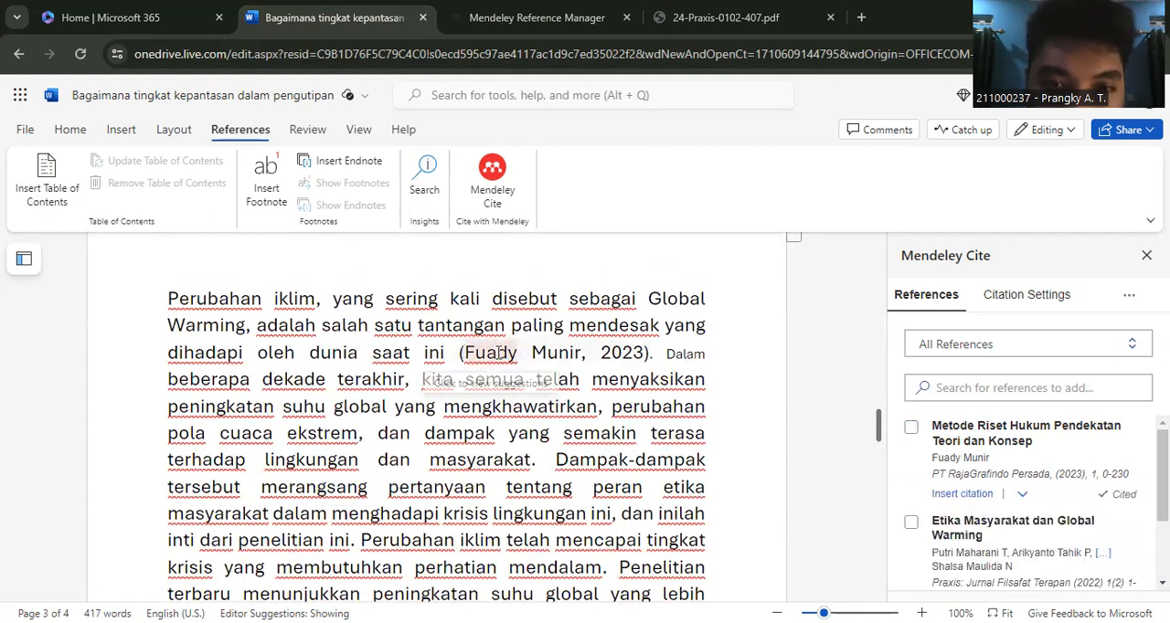
click(462, 349)
drag(584, 353, 655, 353)
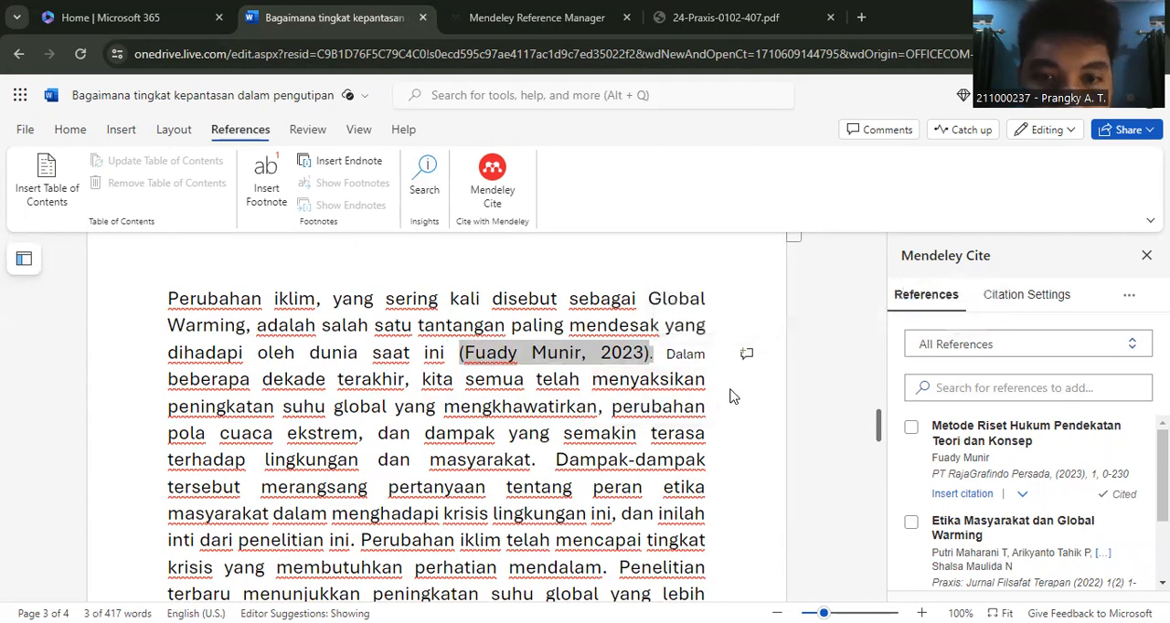
click(828, 416)
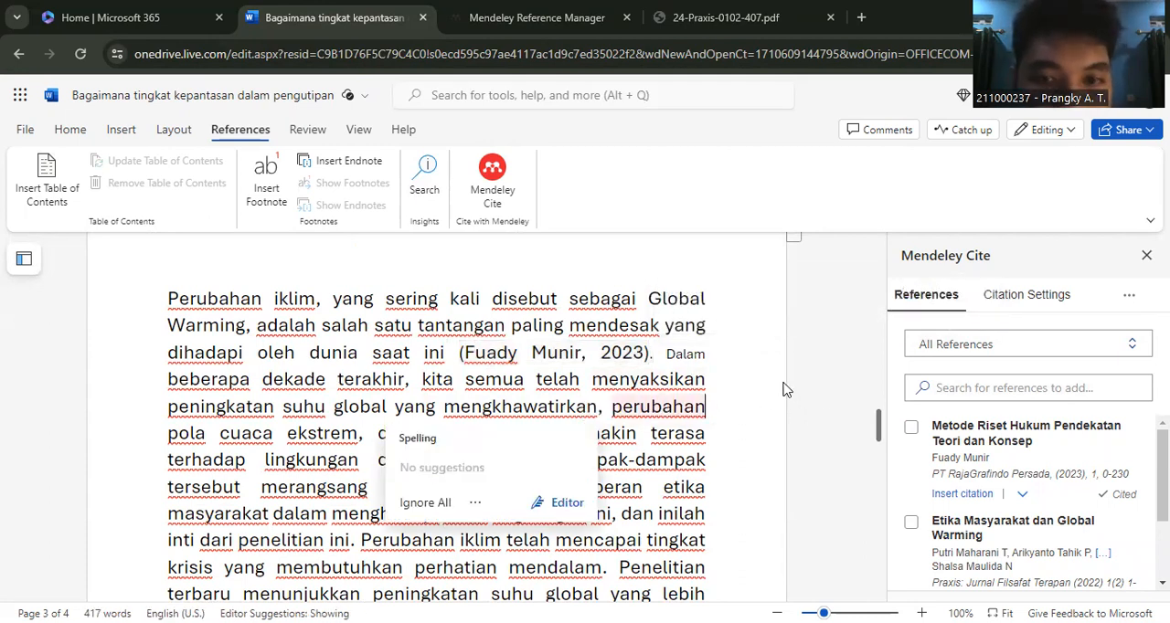
click(759, 371)
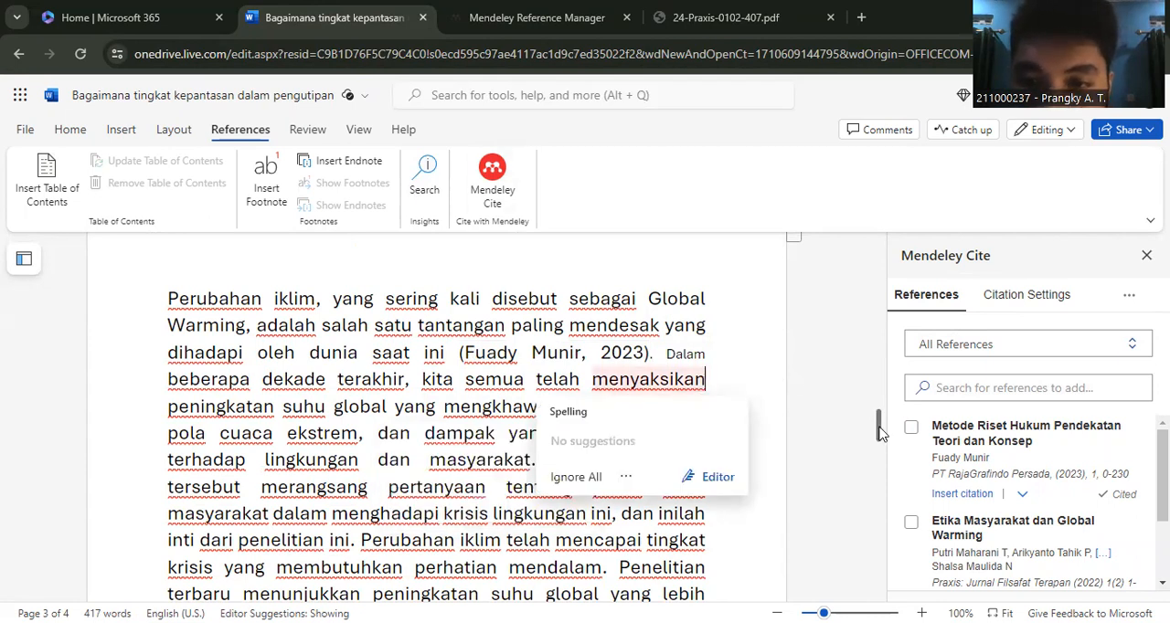
- Add a numbered sub-item "Published interview" under task 7 of the task list, "Jelaskan cara pengutipan dalam 3 tipe interview"
scroll(875, 423, up, 4)
scroll(876, 302, up, 10)
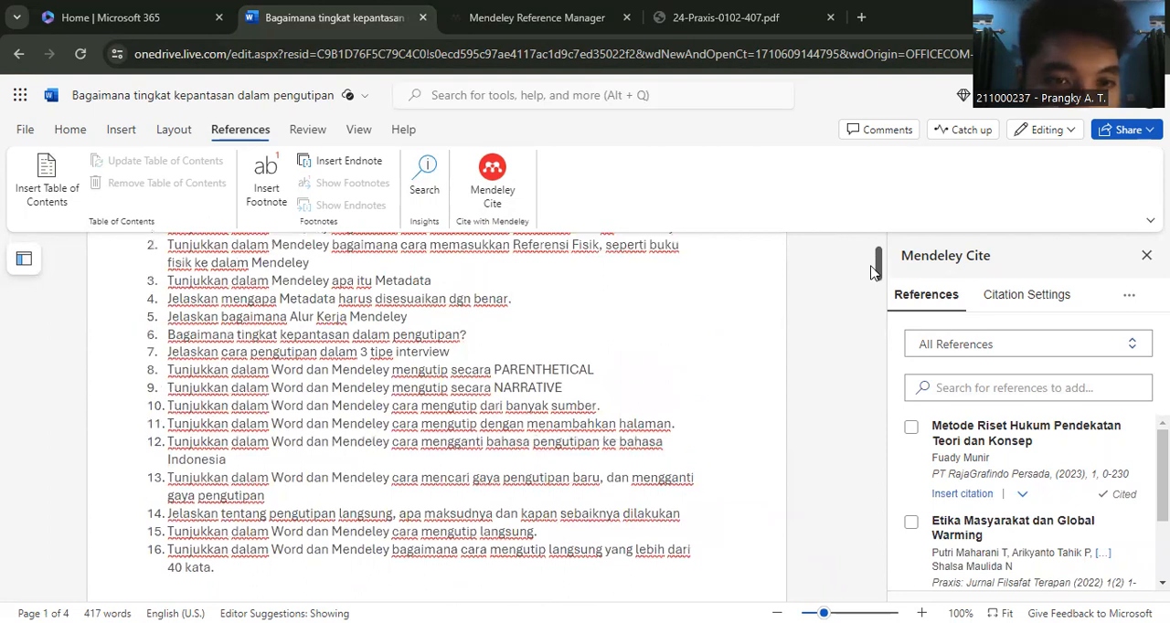
scroll(875, 271, up, 1)
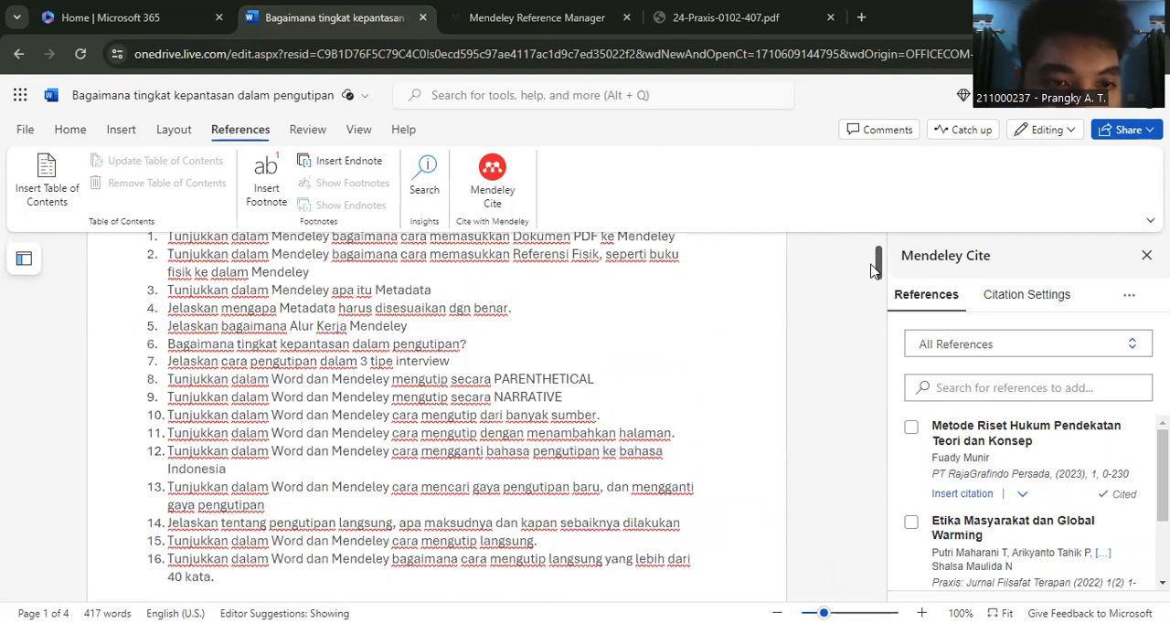
scroll(875, 271, down, 1)
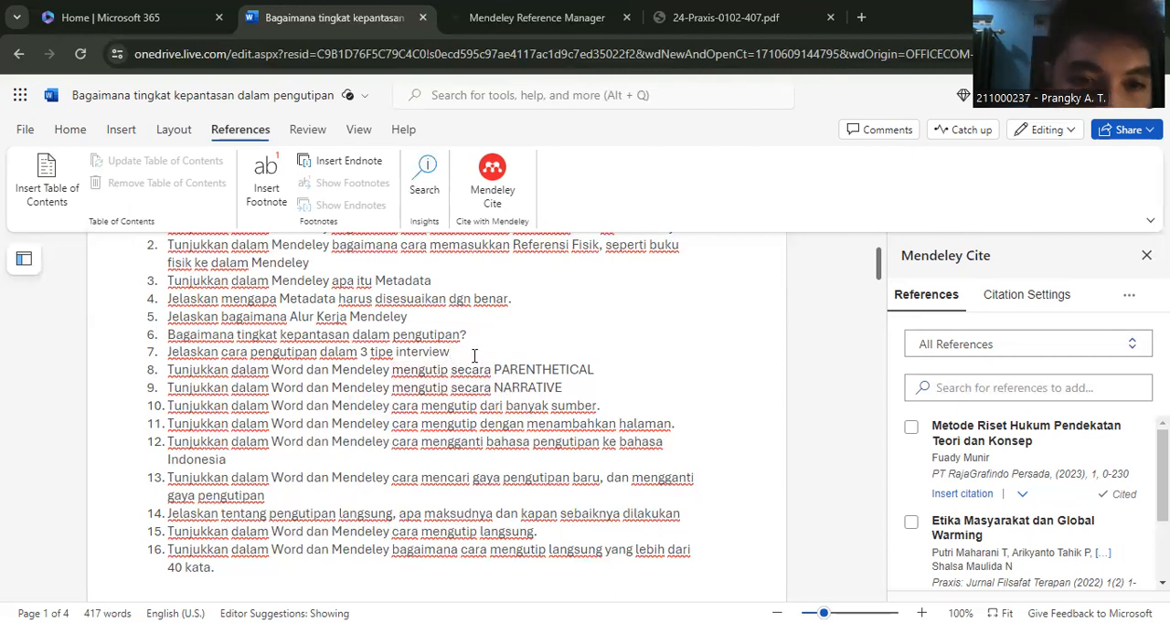
key(Return)
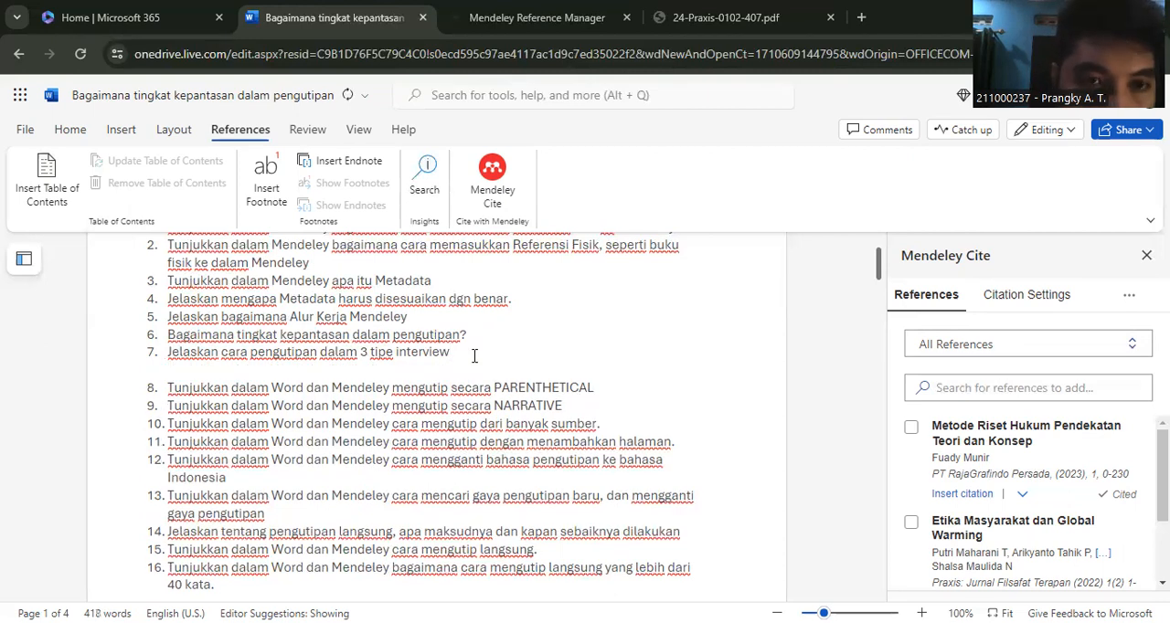
click(71, 130)
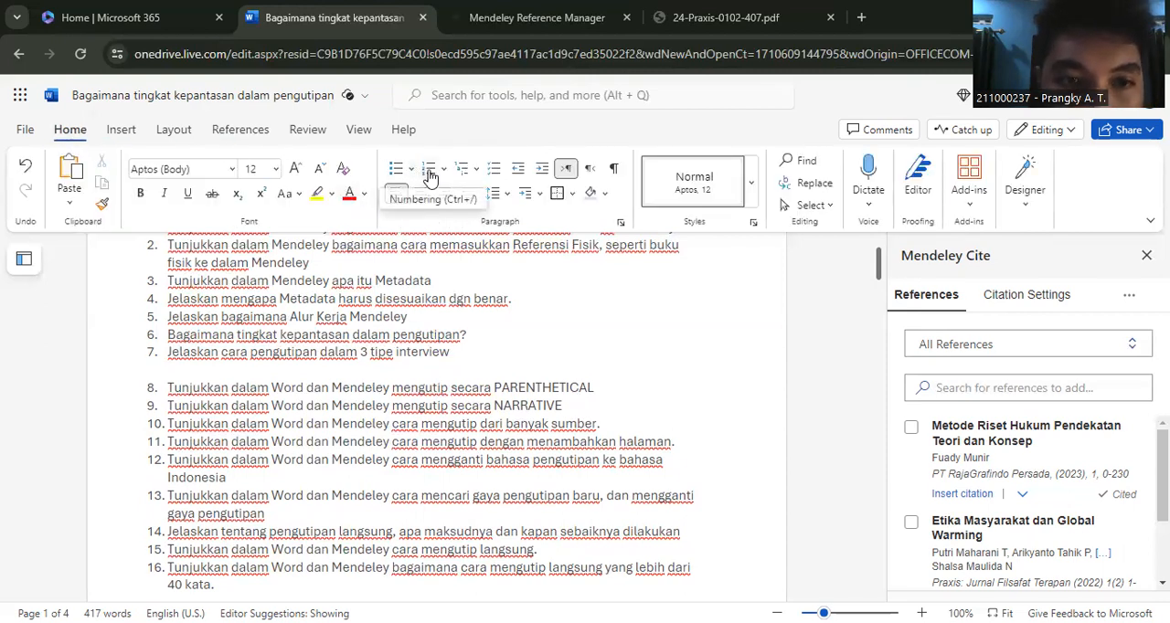
click(430, 176)
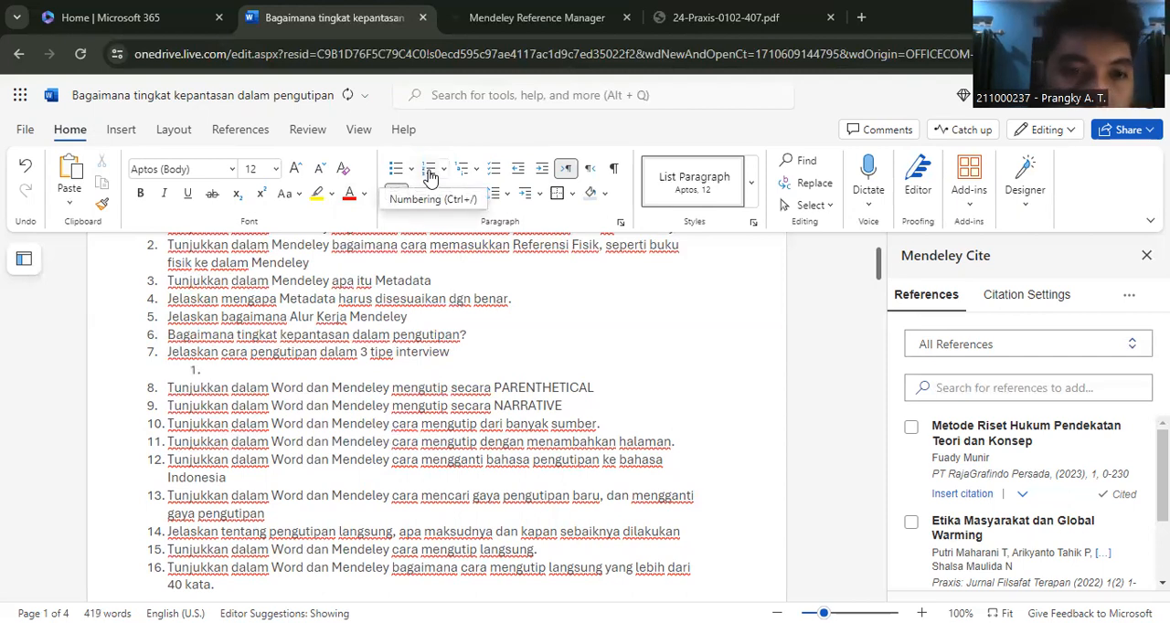
text(Published)
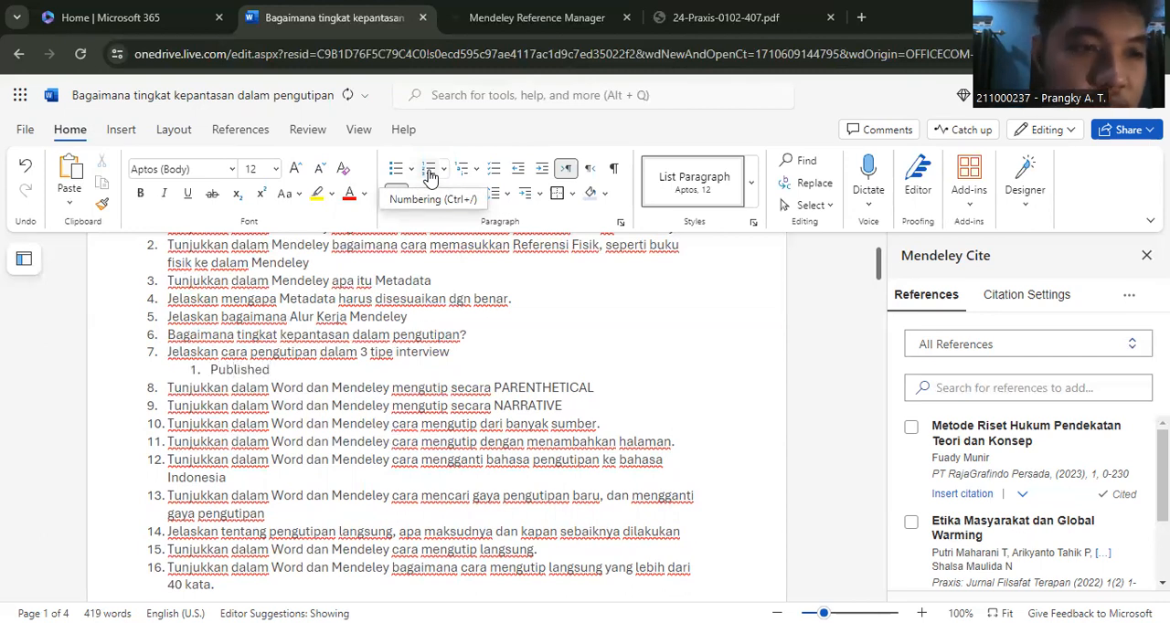
text( interview)
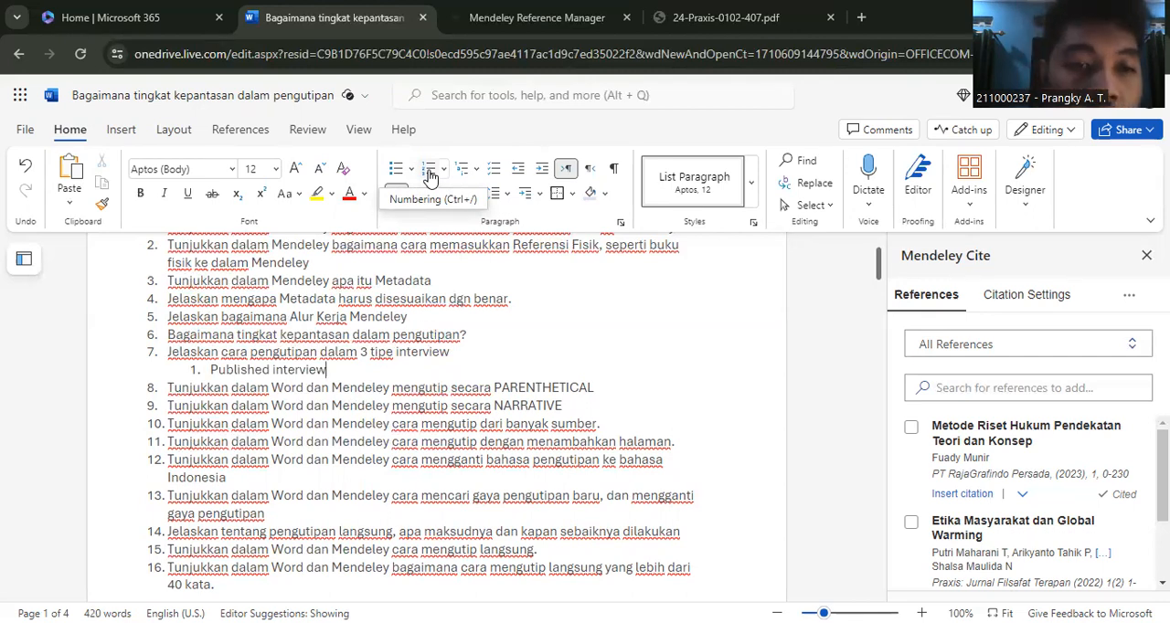
- Add a lettered sub-item under "Published interview" with a parenthetical example citation containing the person's name, 2024 and "para. 7"
key(Return)
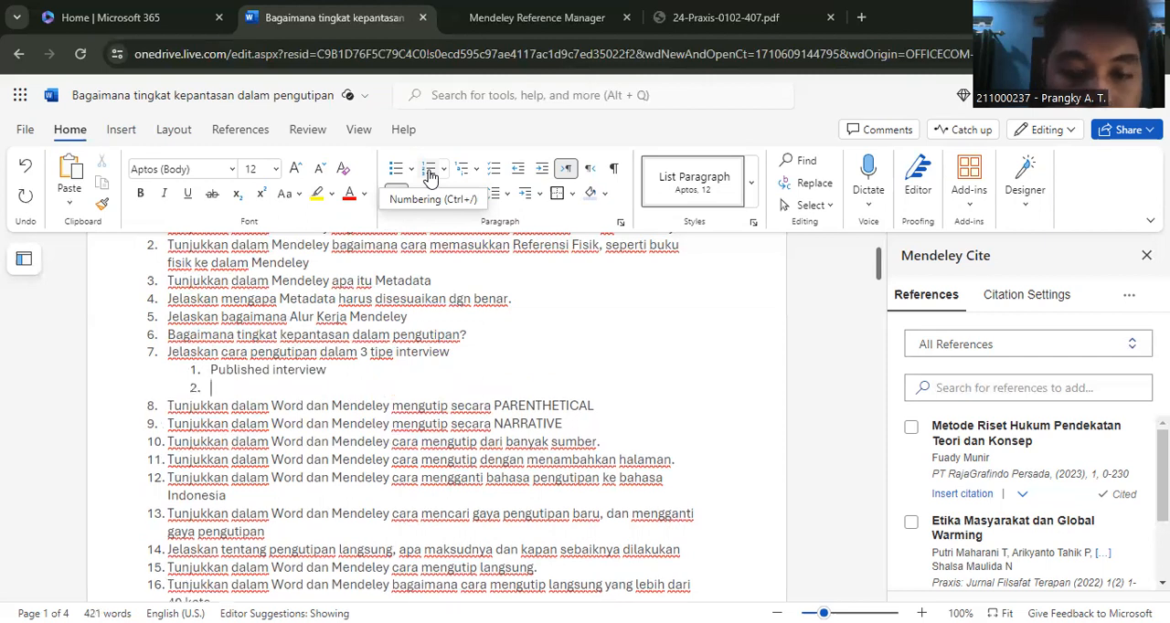
key(Tab)
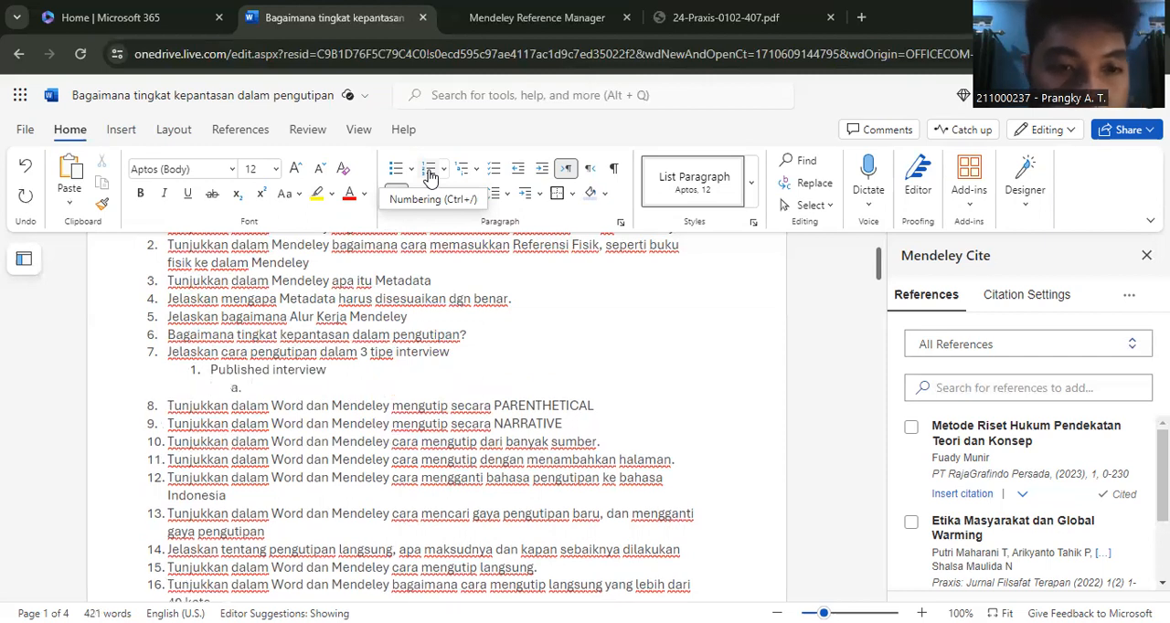
text(()
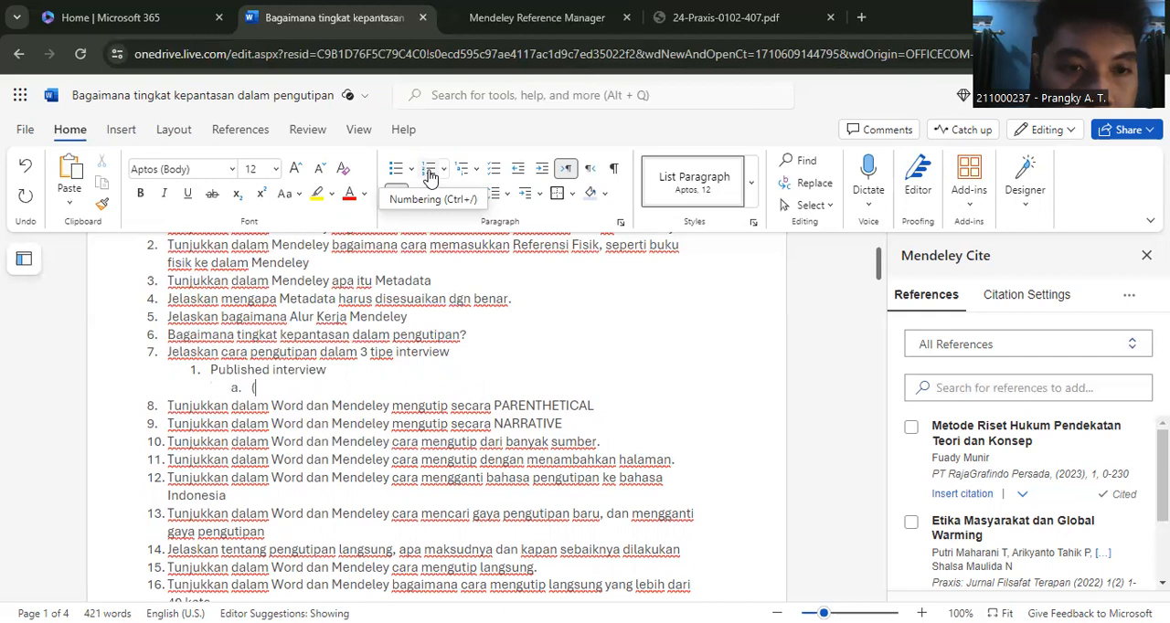
text(P)
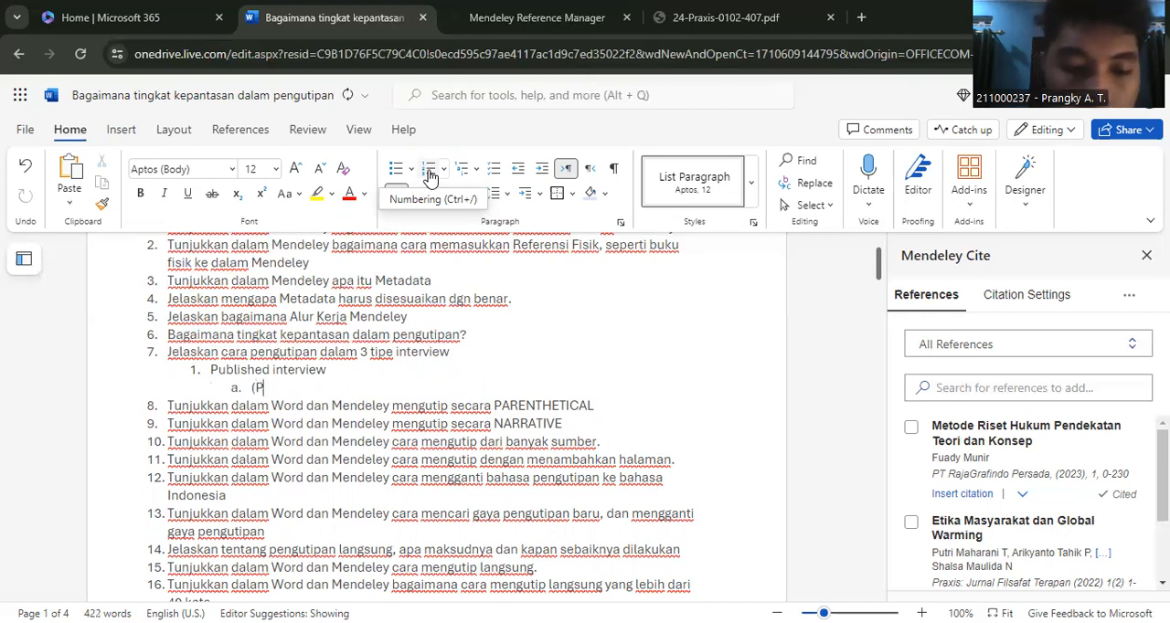
text(rangky)
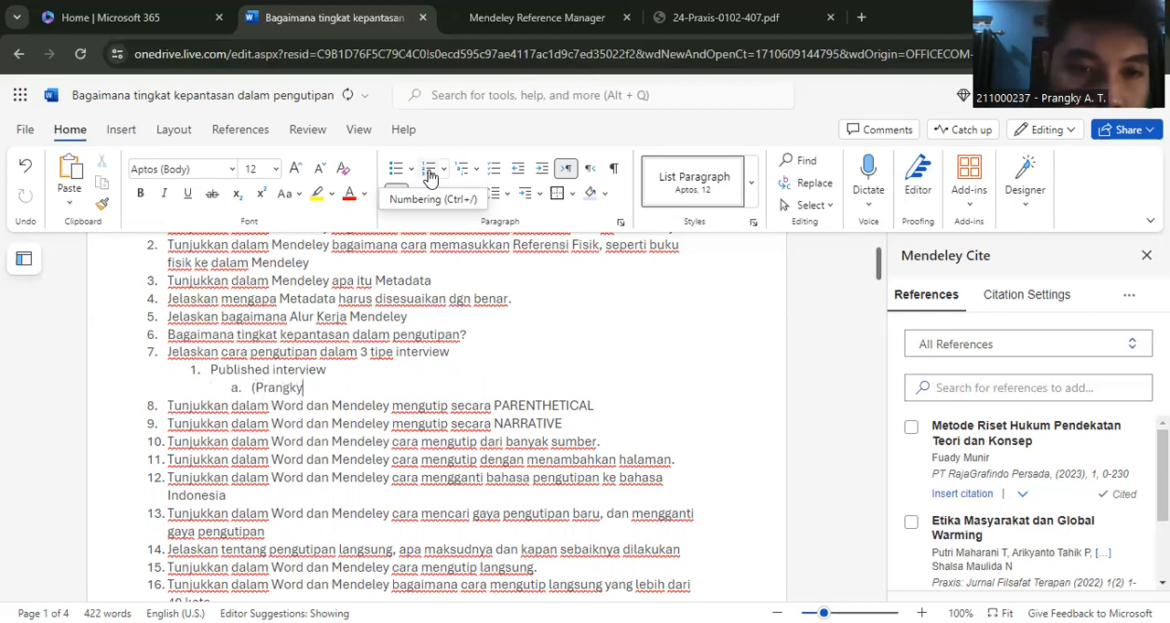
text( 2)
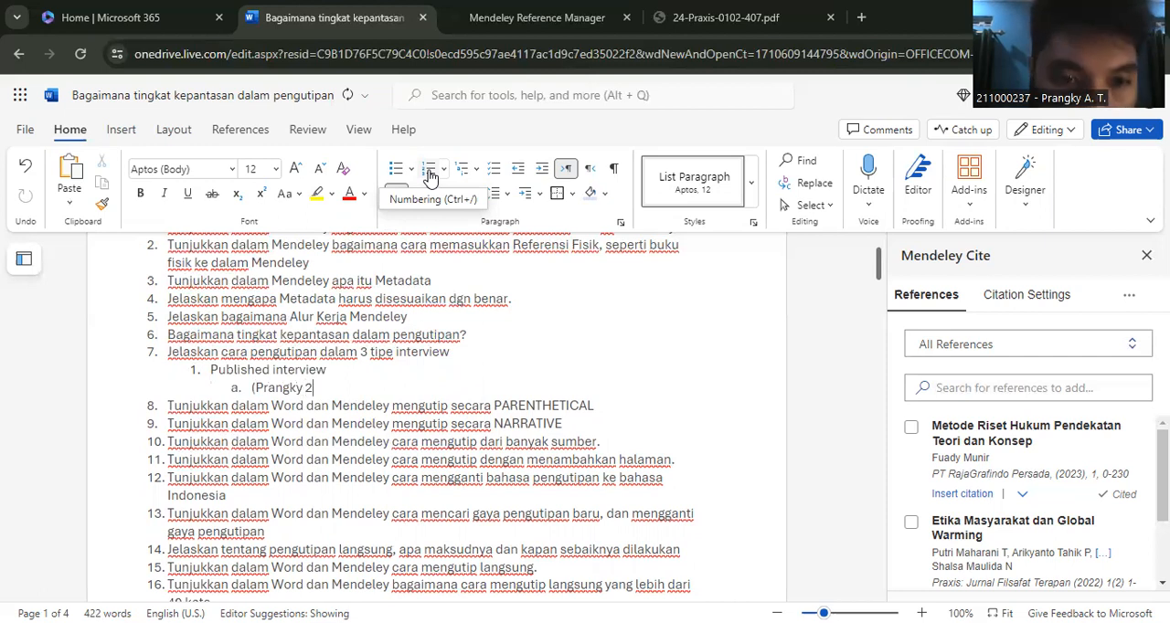
key(BackSpace)
text(, 2024)
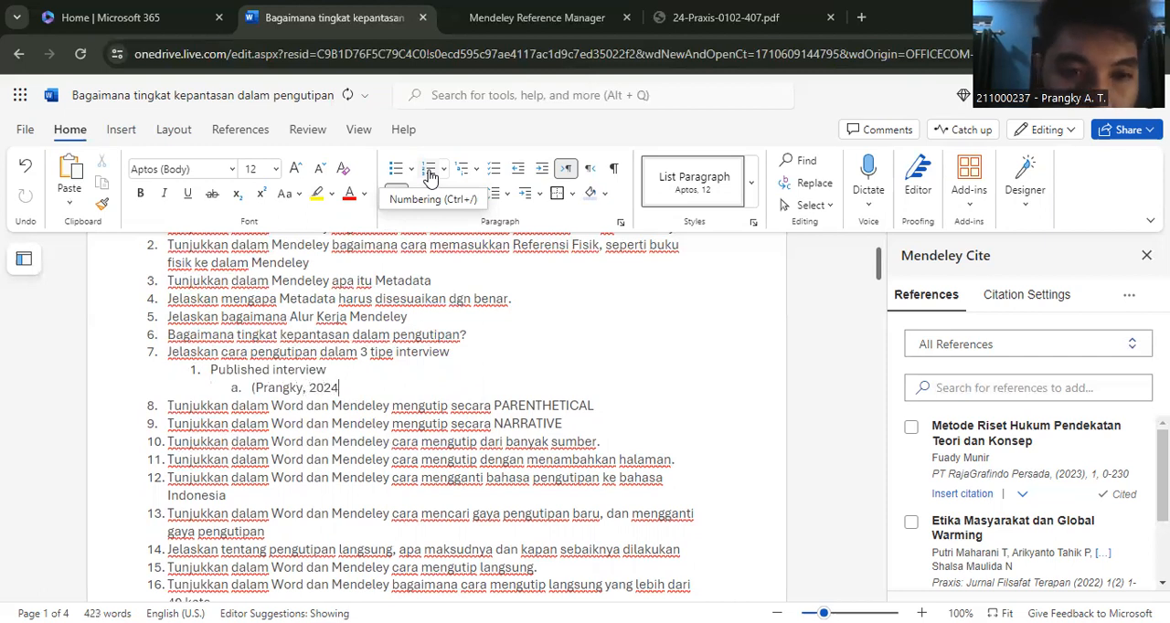
text(,)
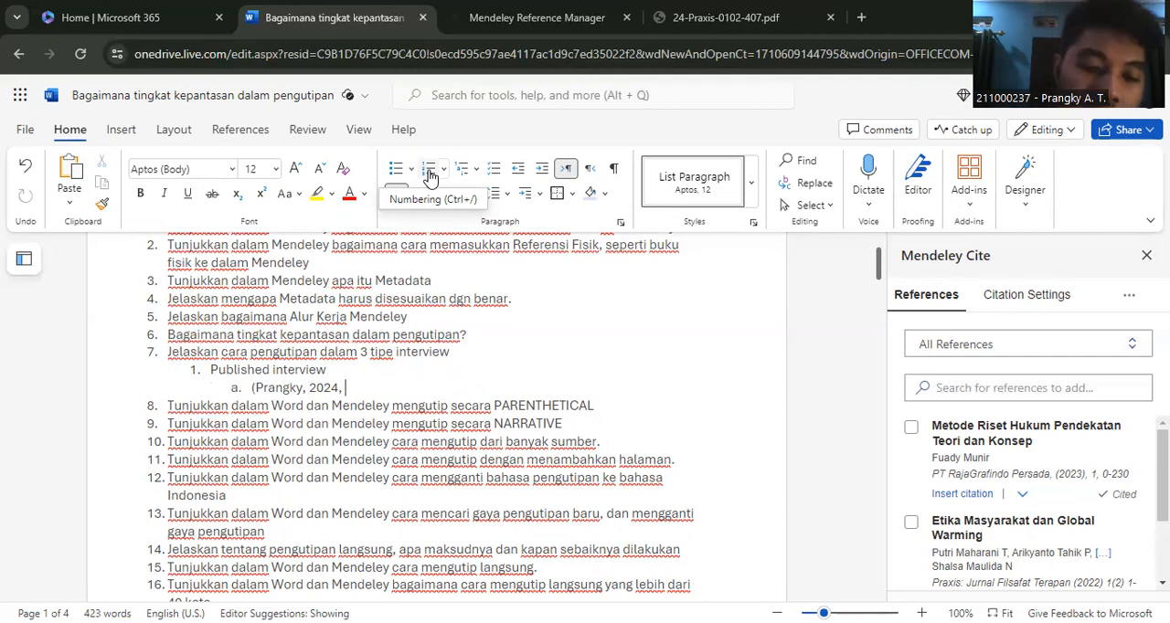
text(par)
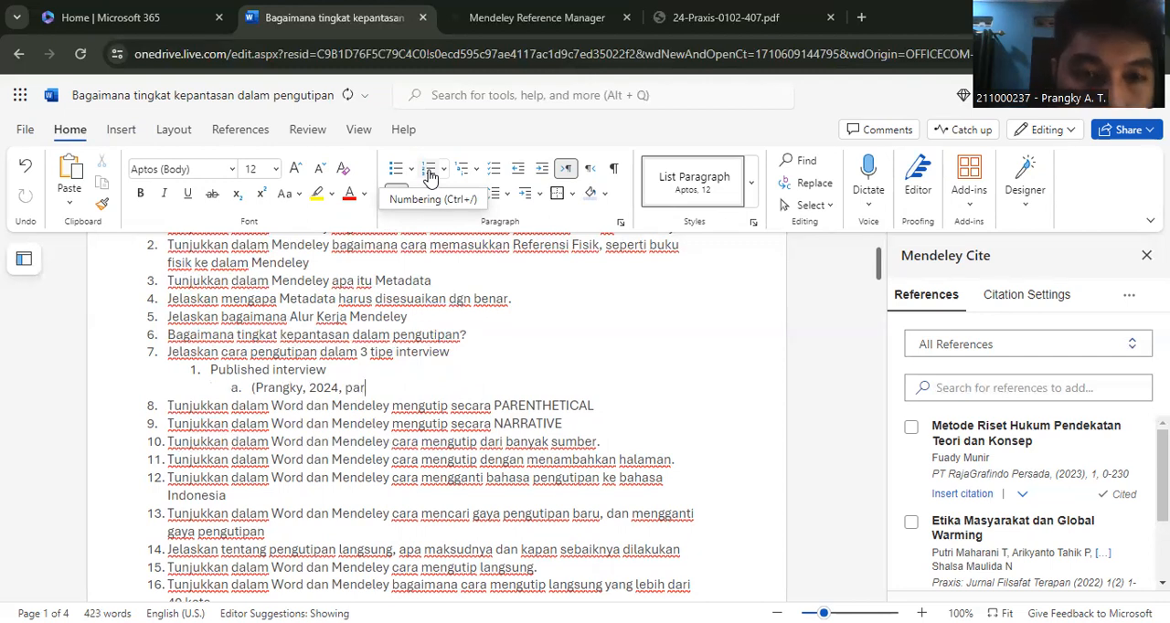
text(a. )
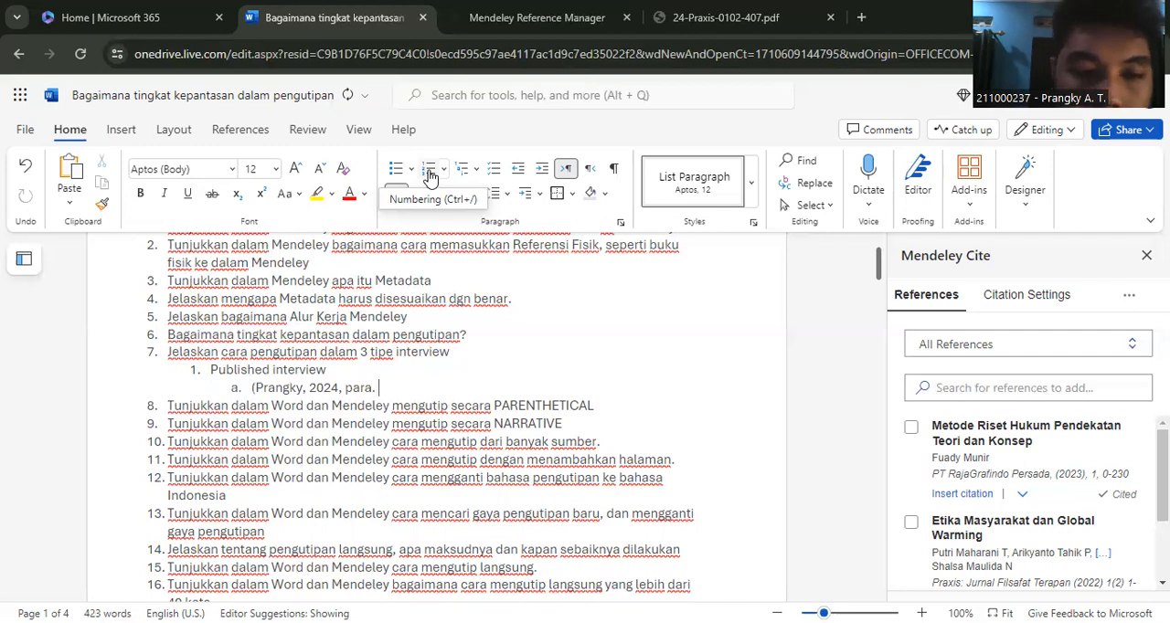
text(7))
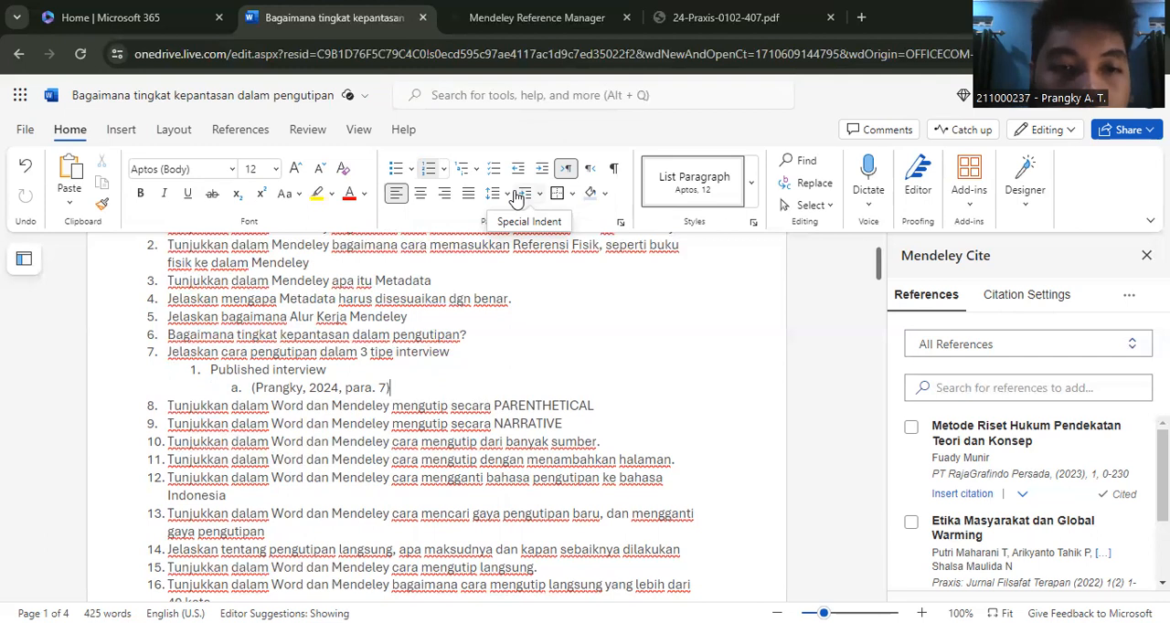
- Add "Personal interview" as item 2 below the published interview example, at the same list level as "Published interview"
key(Return)
key(BackSpace)
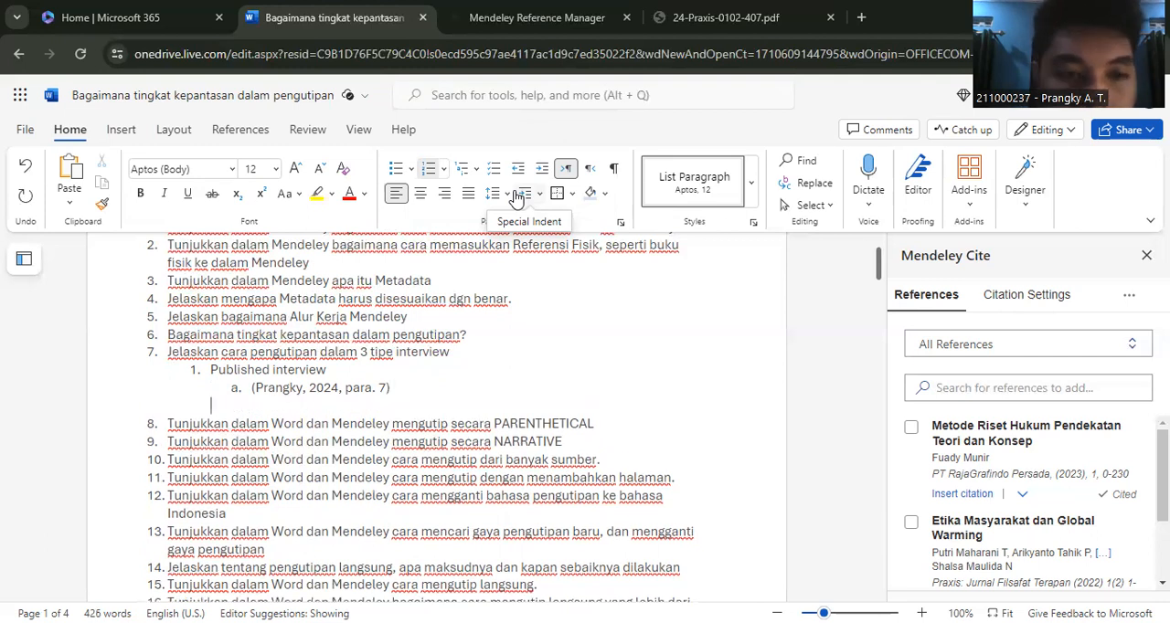
key(BackSpace)
text(2. )
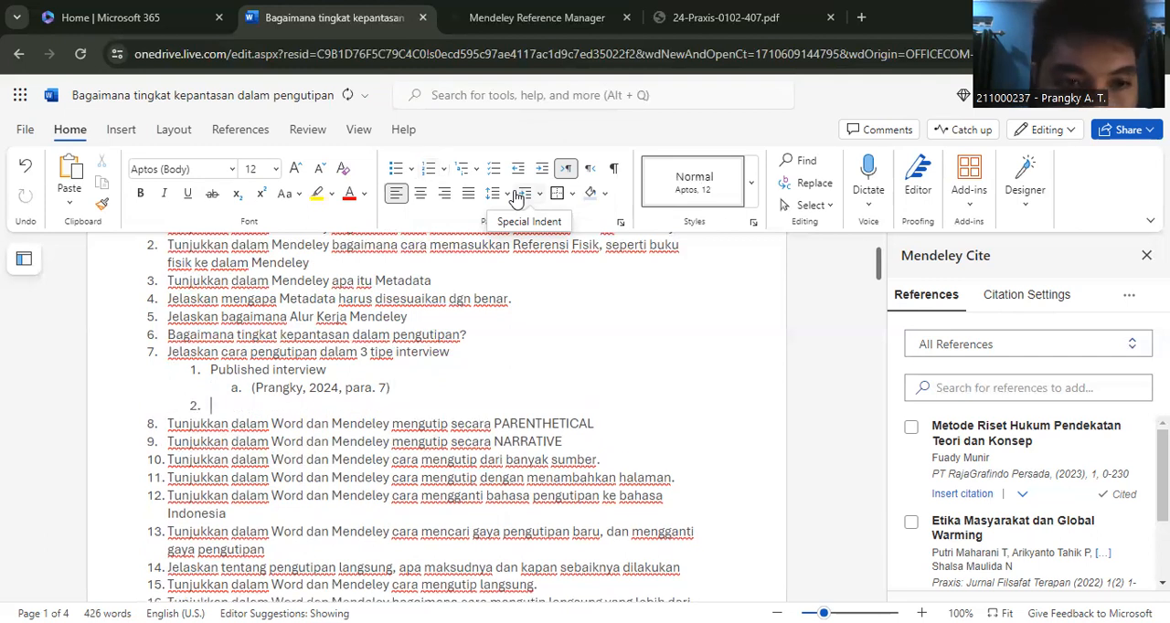
text(Pe)
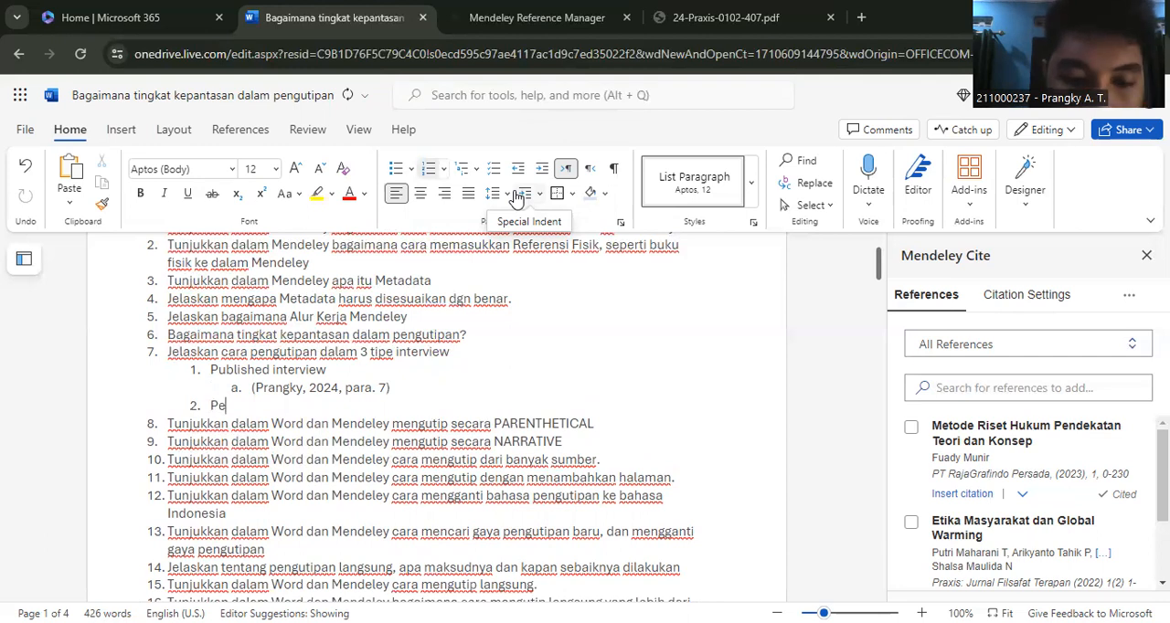
text(rsonal )
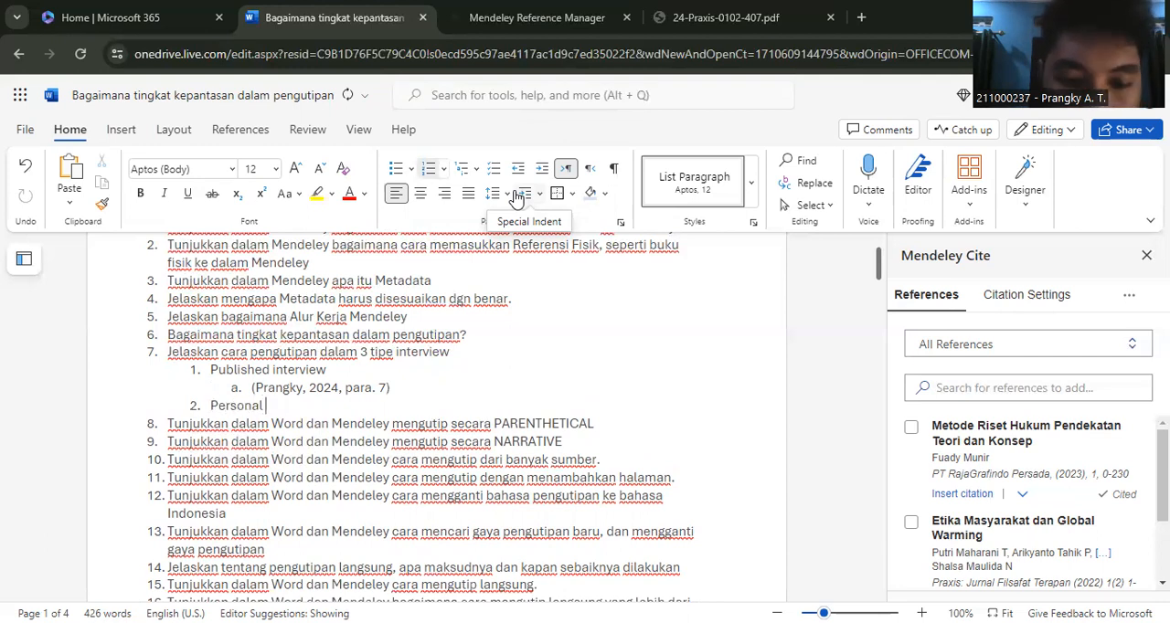
text(interview)
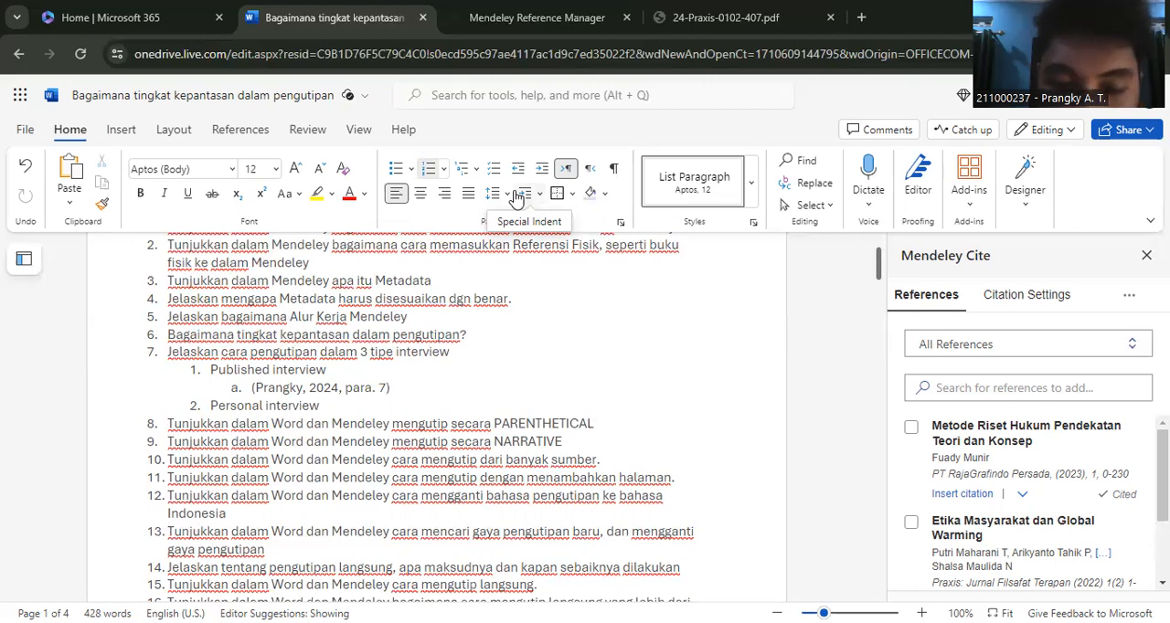
- Add a lettered sub-item under "Personal interview" with a parenthetical example citation containing the person's name, "Komunikasi Pribadi" and "25 Maret, 2024"
key(Return)
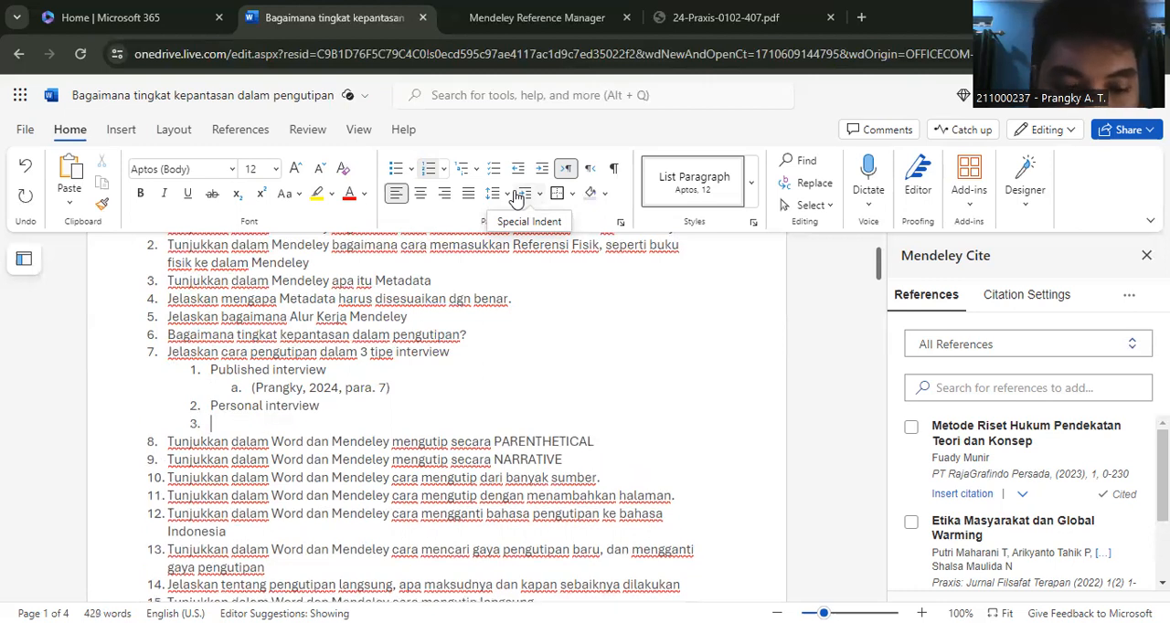
key(Tab)
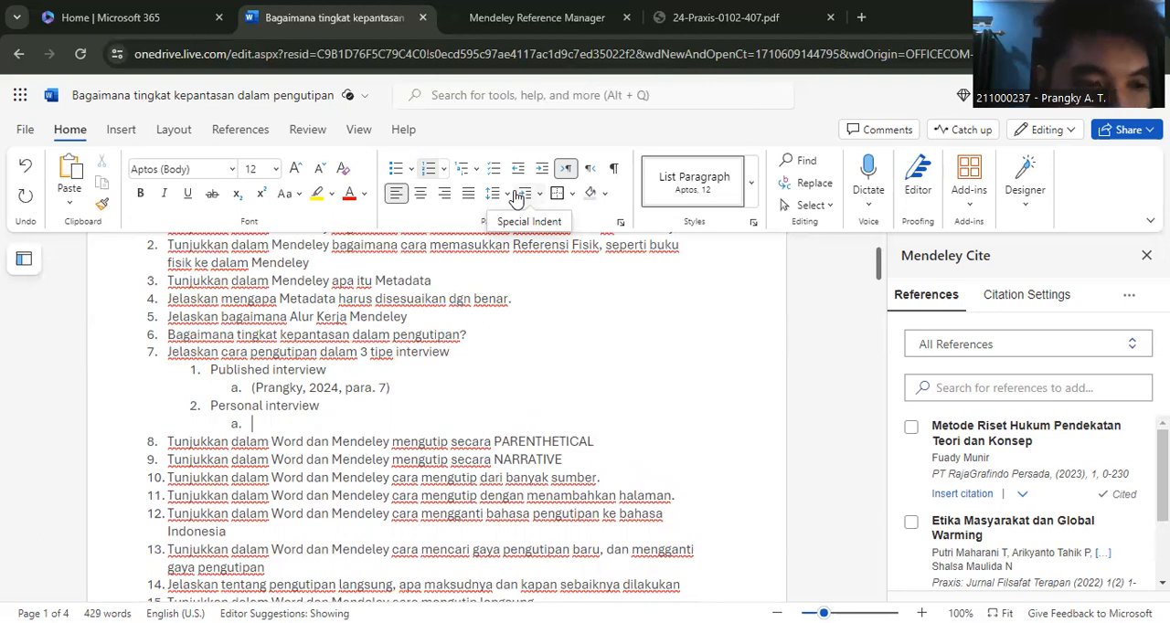
text((Prangky)
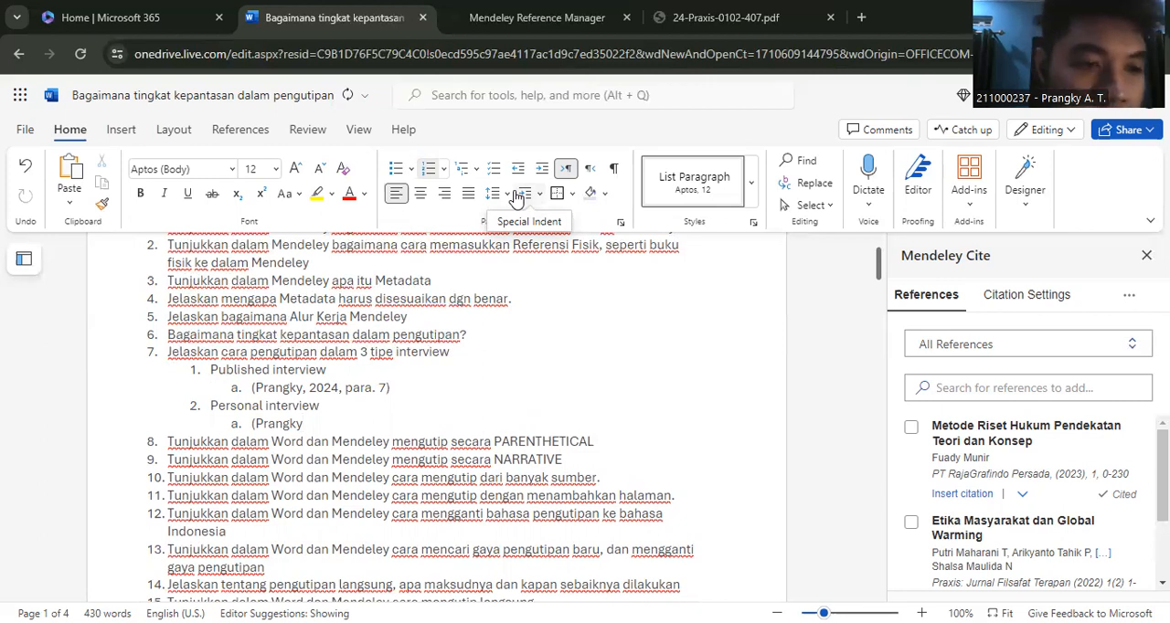
text(, Komunikasi)
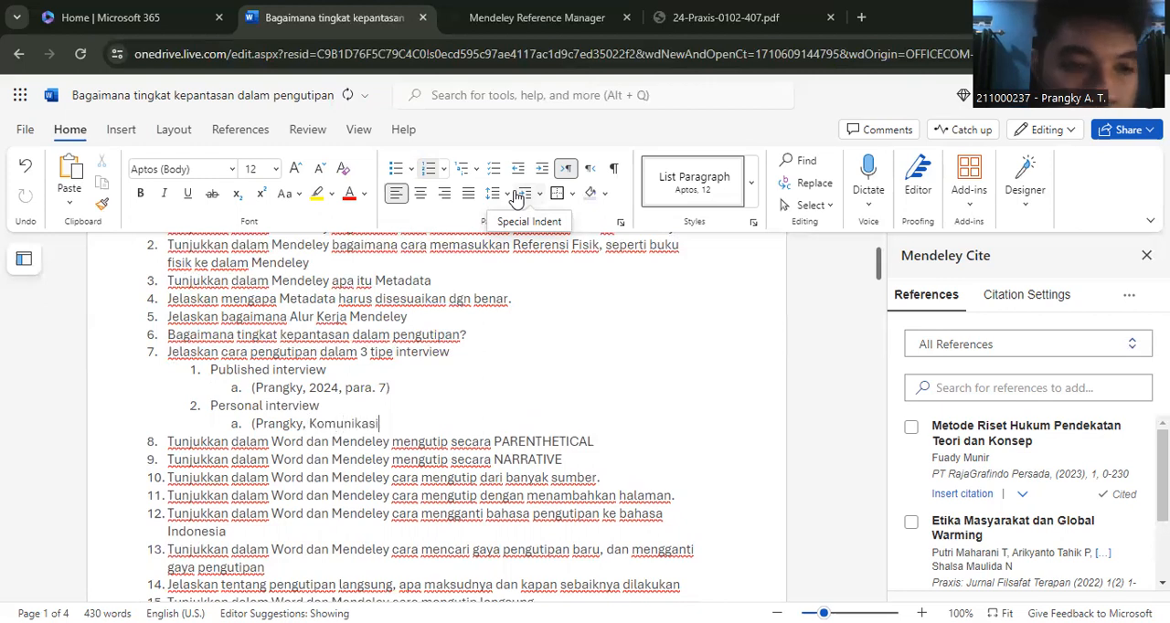
text( Pribadi)
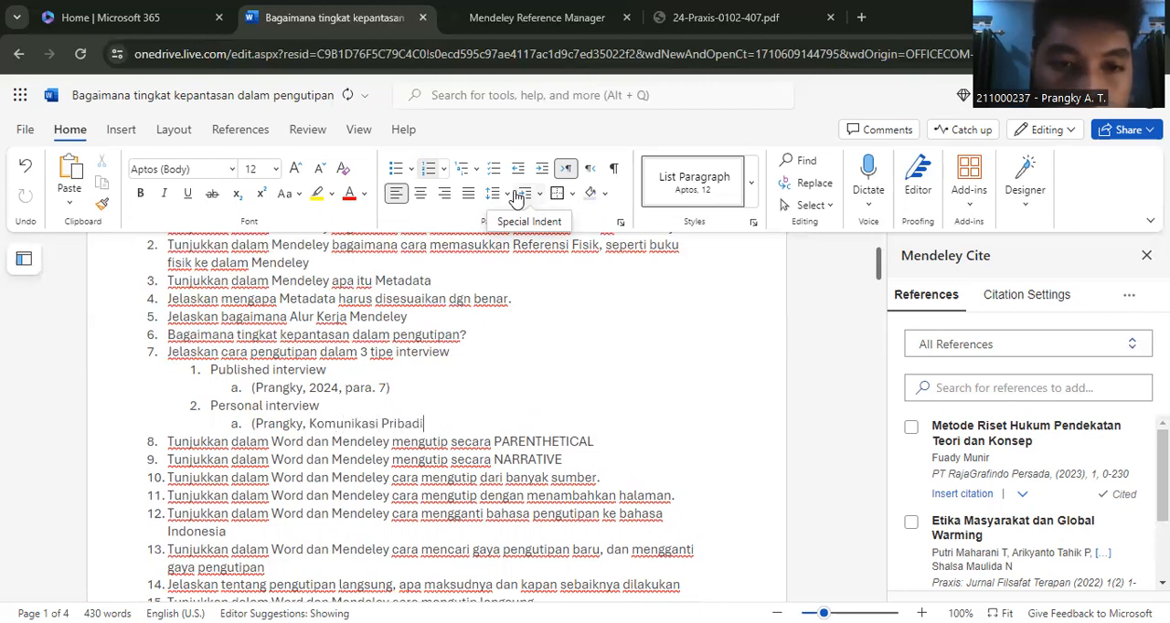
text(, )
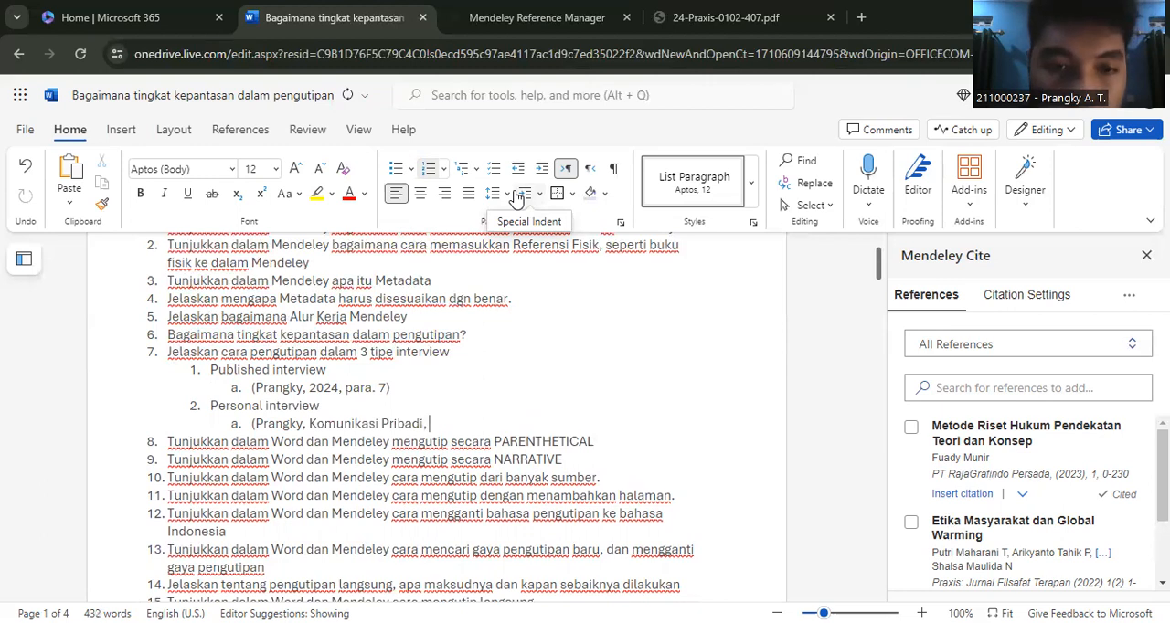
text(25 Maret,)
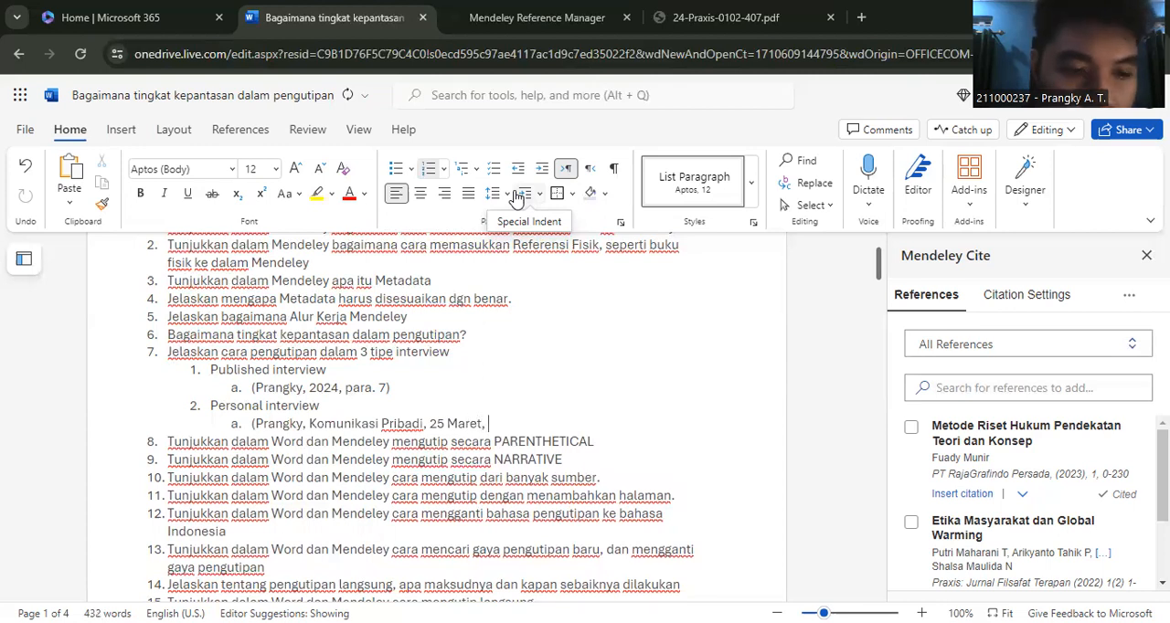
text( 2024)
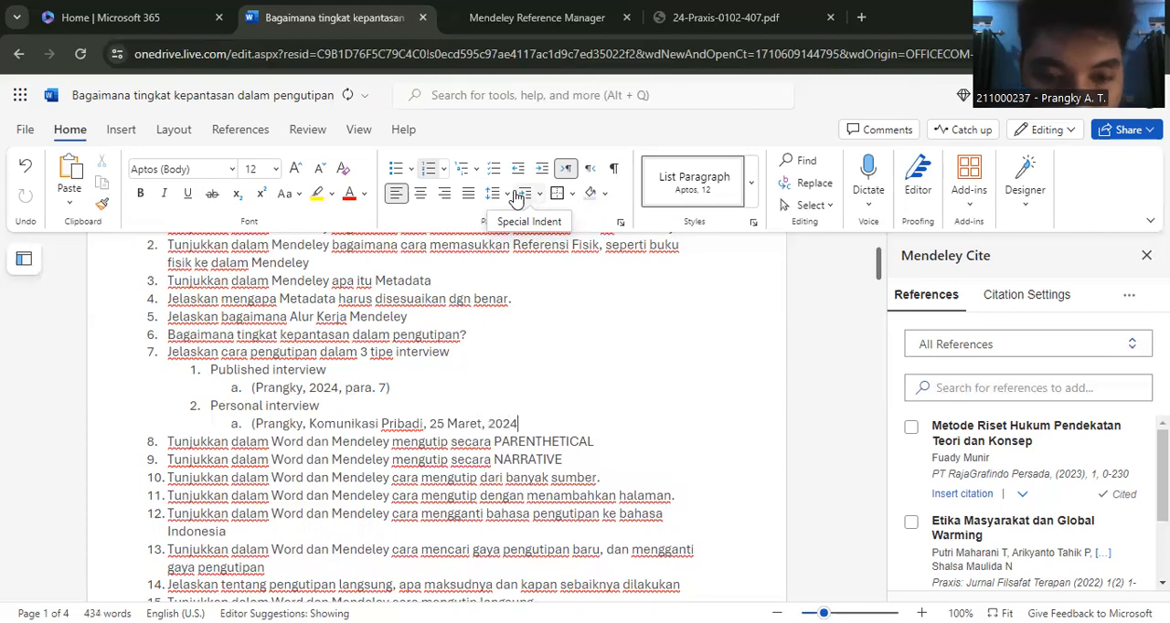
text())
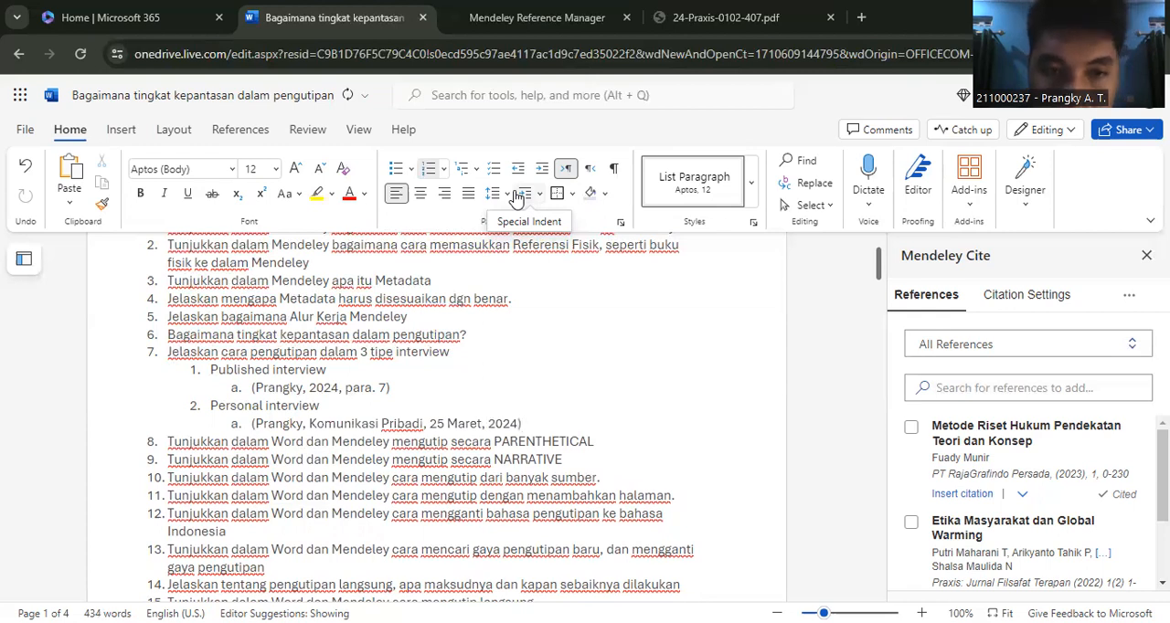
- Add "Research participant interview" as item 3 below the personal interview example, at the same list level as "Personal interview"
key(Return)
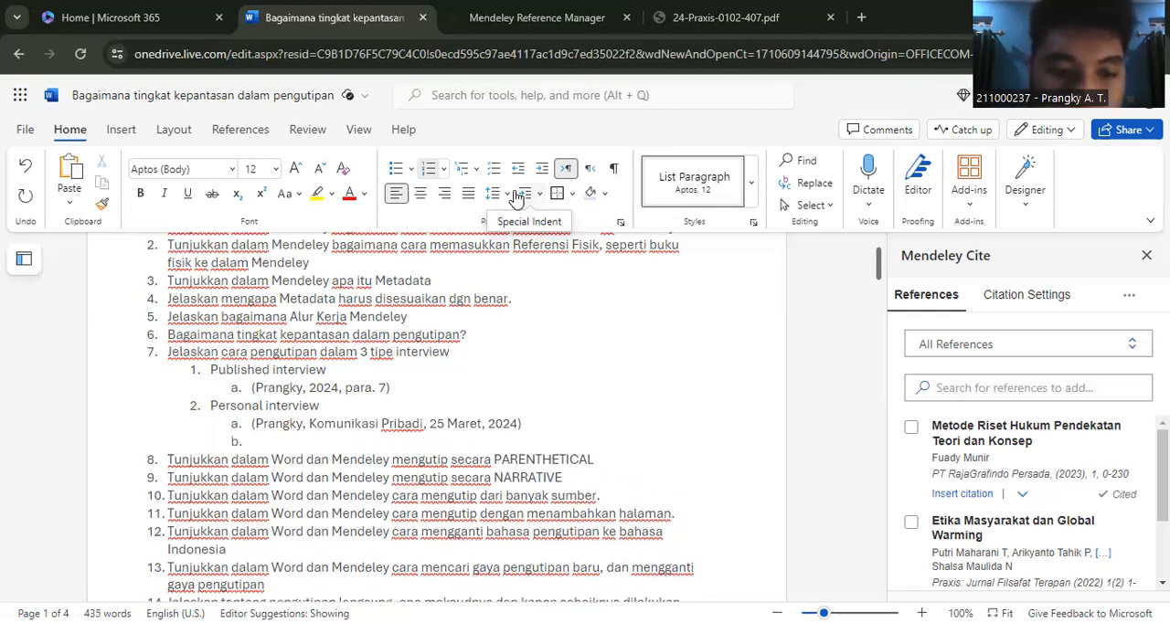
key(BackSpace)
text(3. )
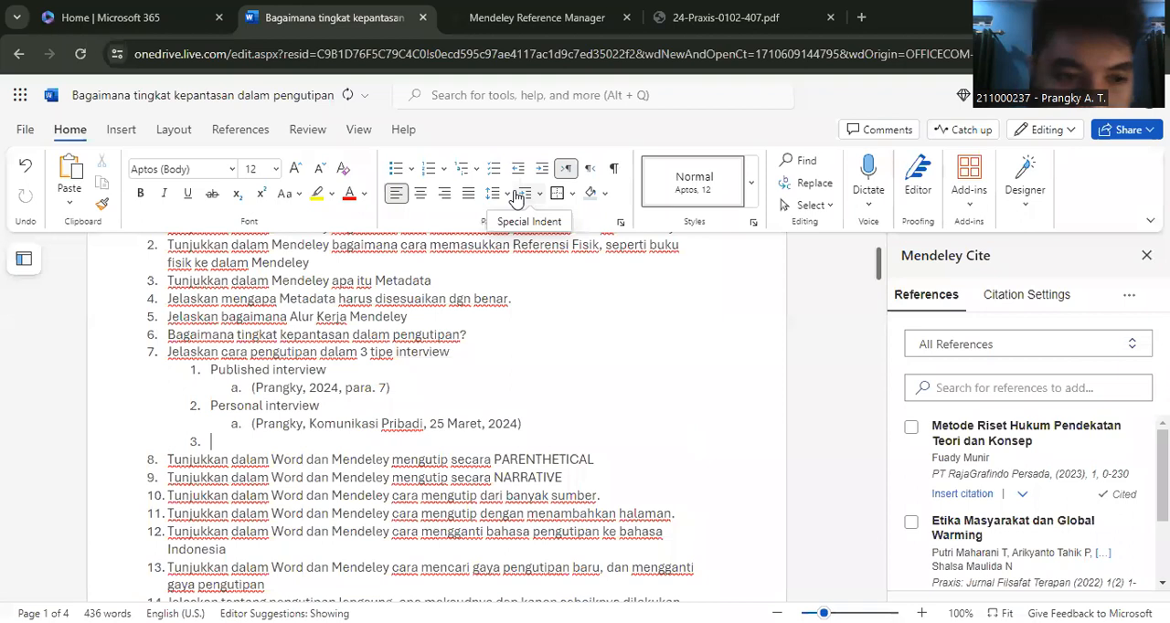
text(r)
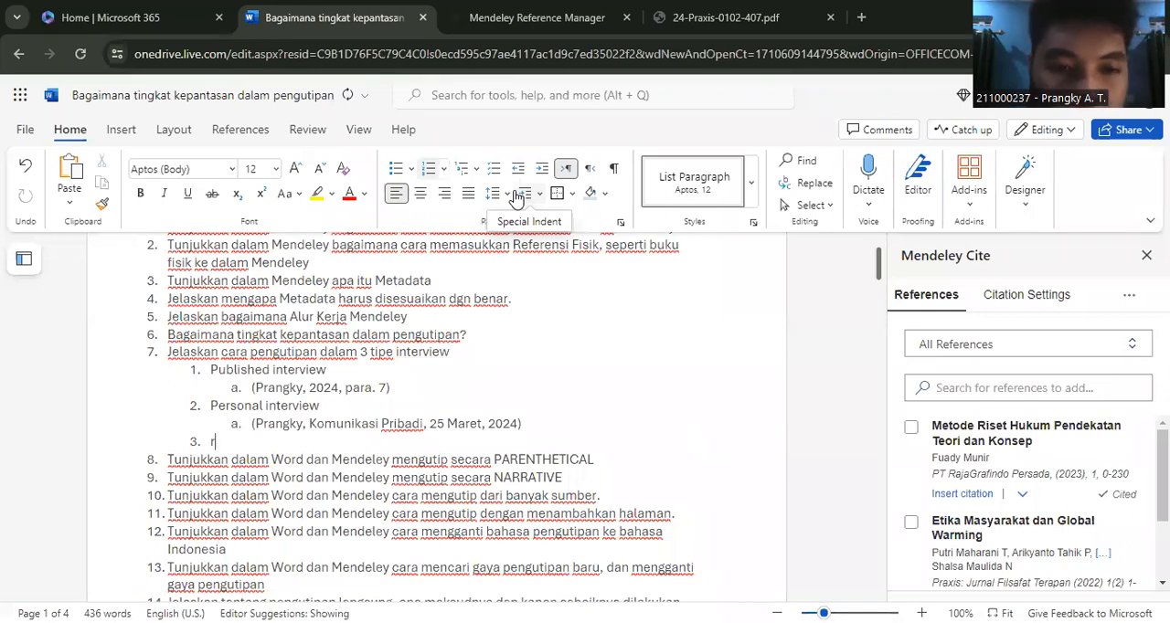
key(BackSpace)
text(Research )
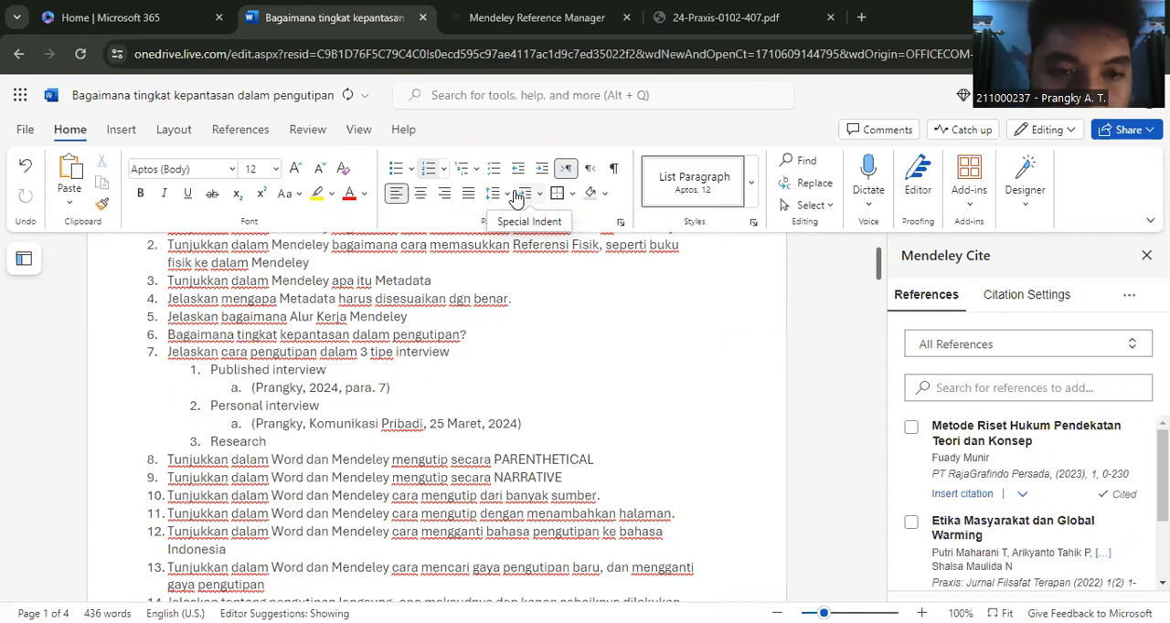
text(Part)
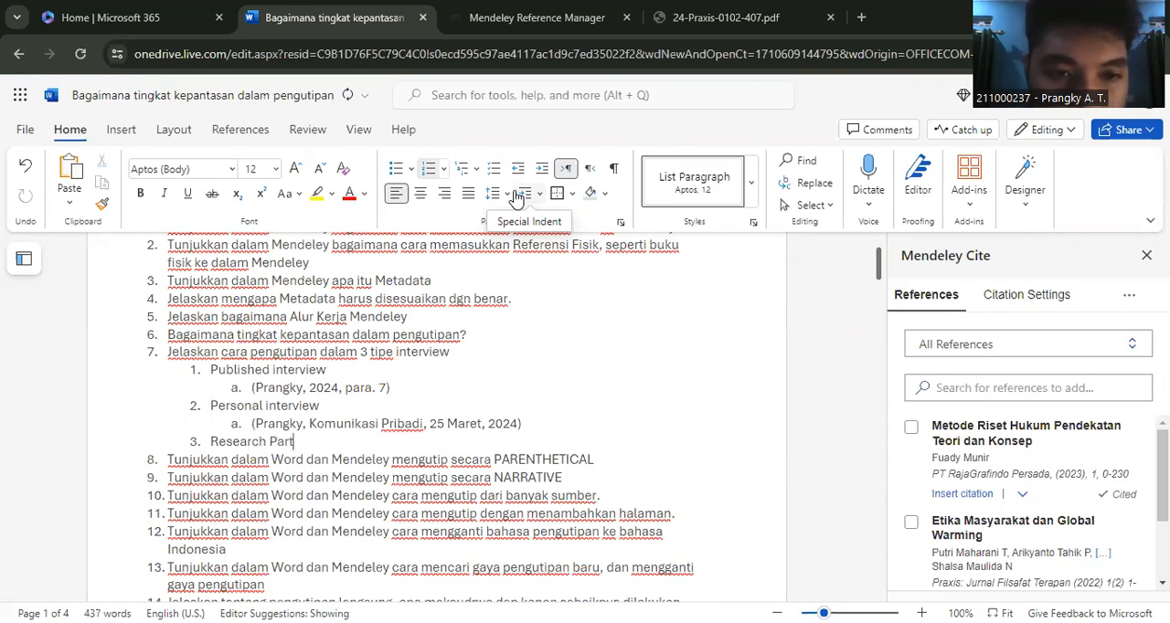
key(BackSpace)
key(BackSpace)
key(BackSpace)
text(r)
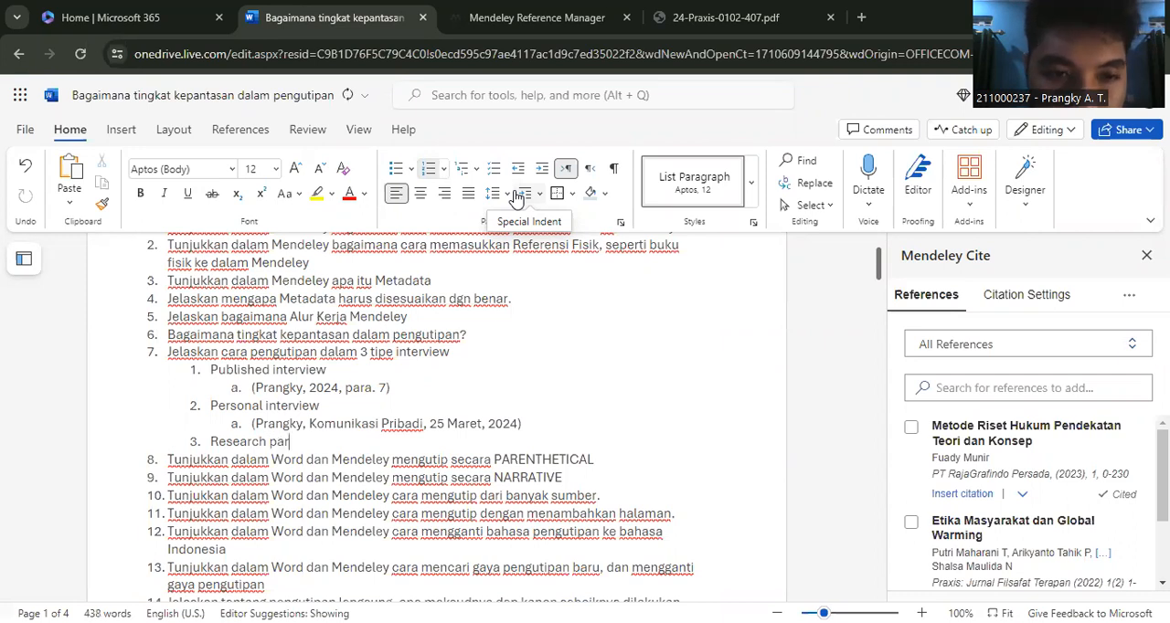
text(ticipant inter)
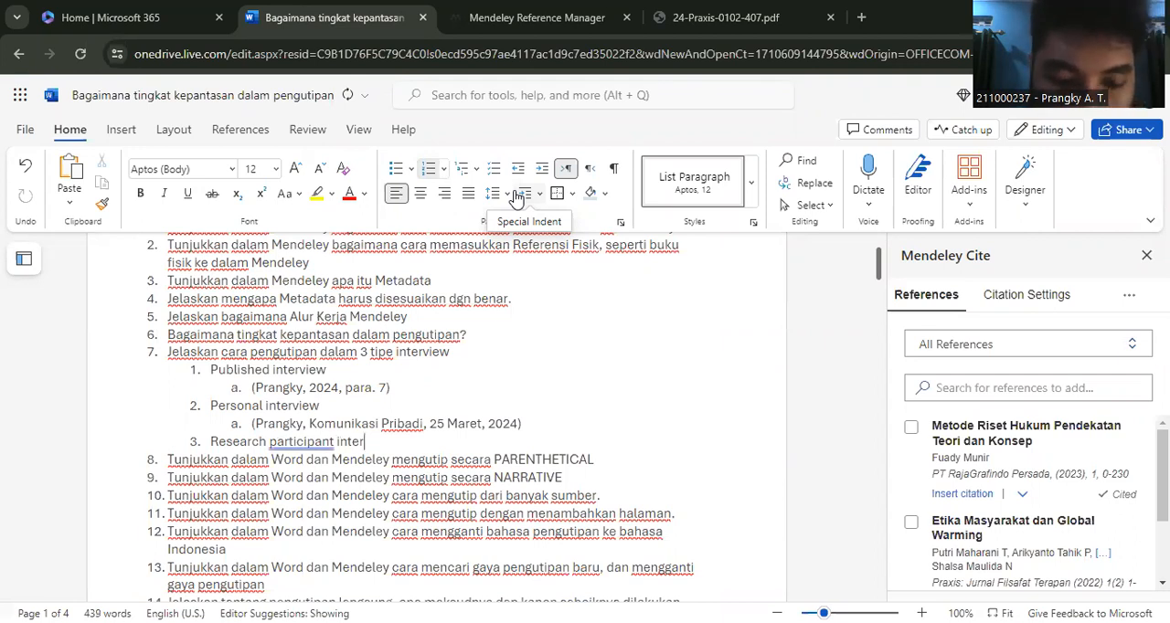
text(view)
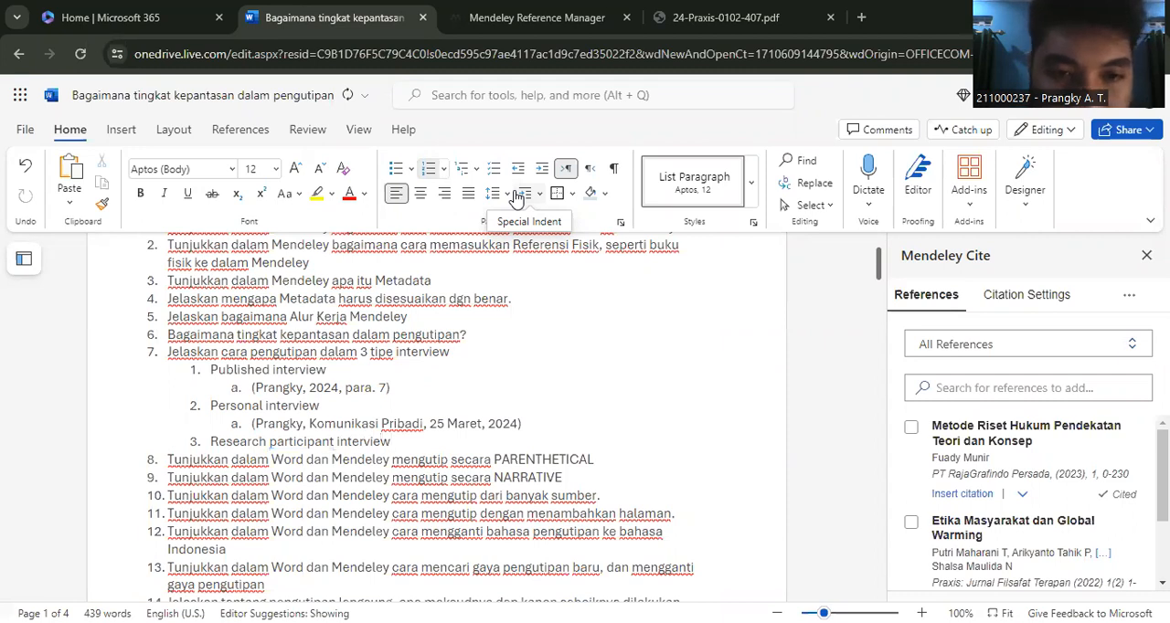
- Create an empty lettered sub-item under "Research participant interview"
key(Return)
key(Tab)
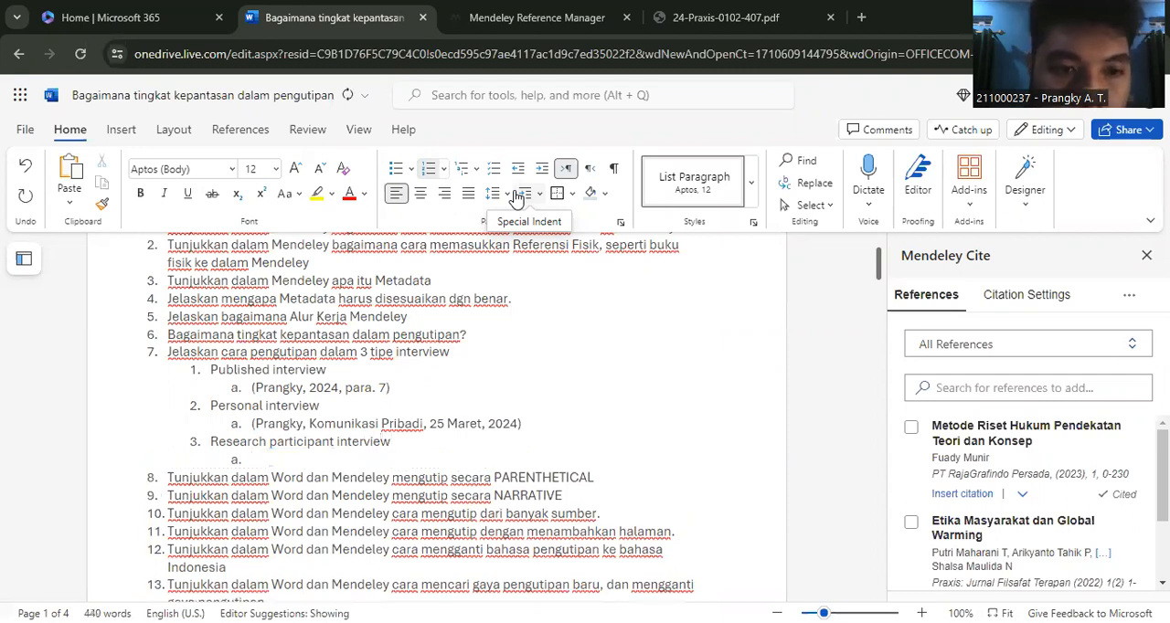
text(()
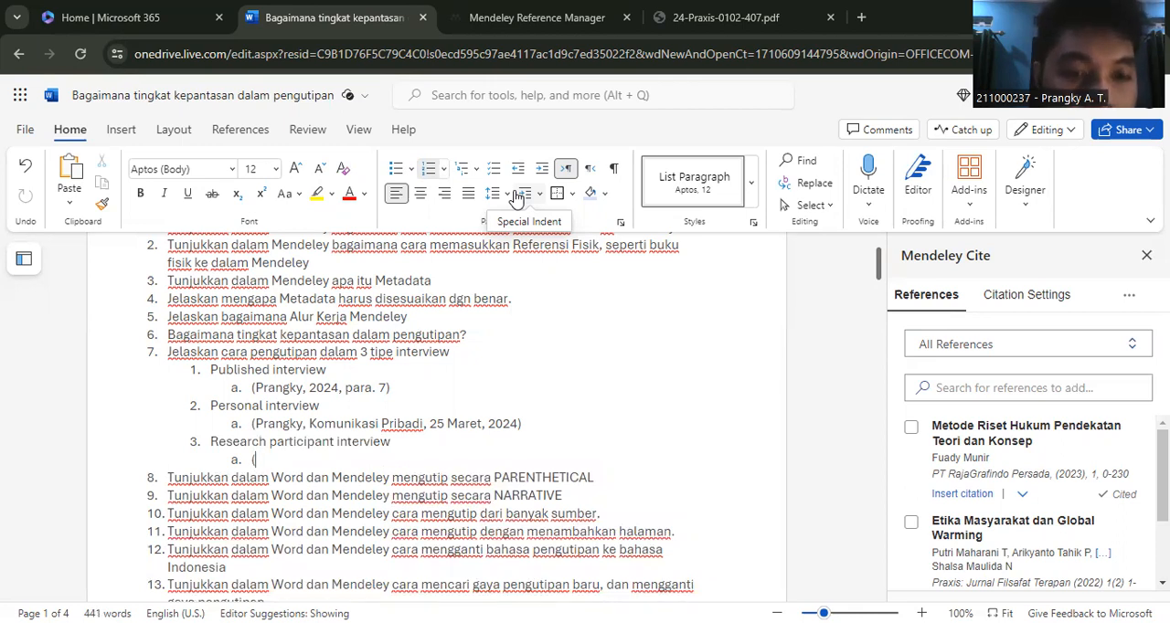
text(Pran)
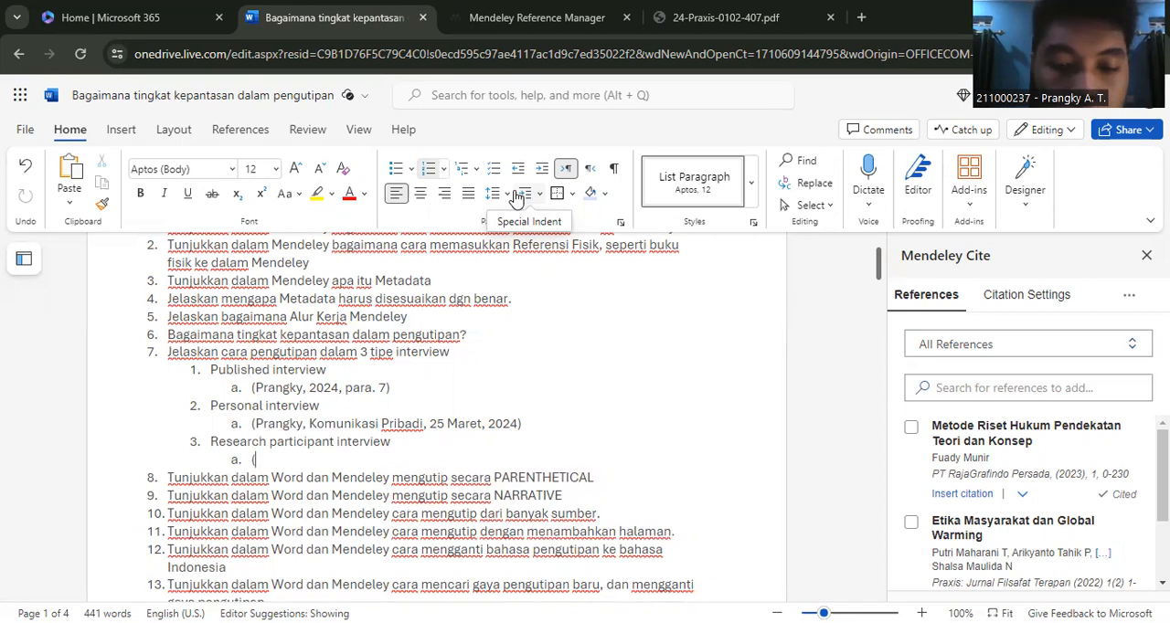
text(gk)
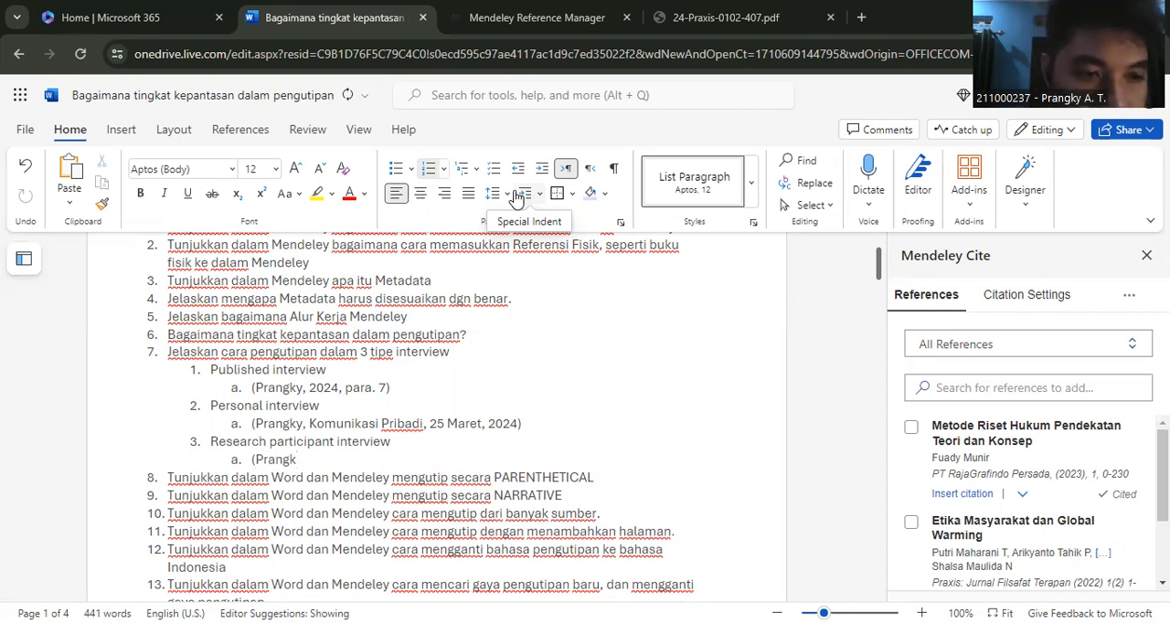
key(BackSpace)
key(BackSpace)
key(BackSpace)
key(BackSpace)
key(BackSpace)
key(BackSpace)
key(BackSpace)
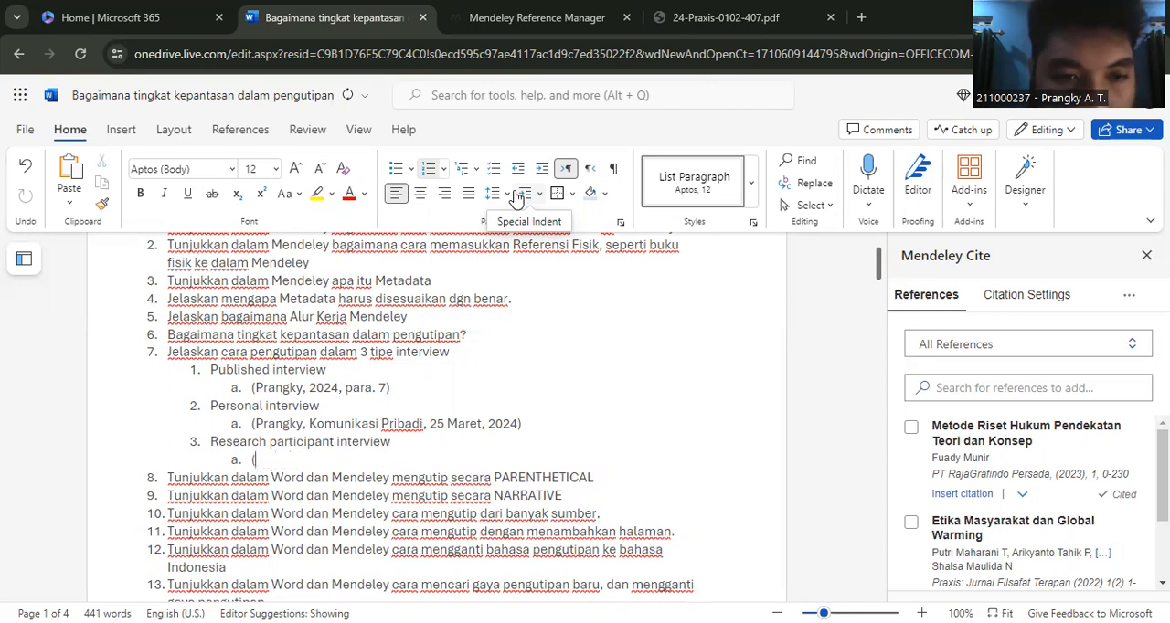
- Begin the research participant example with "Participant", the person's name in quotation marks, and "pria berumur 20 tahun berasal dari Bandung,"
text(Parti)
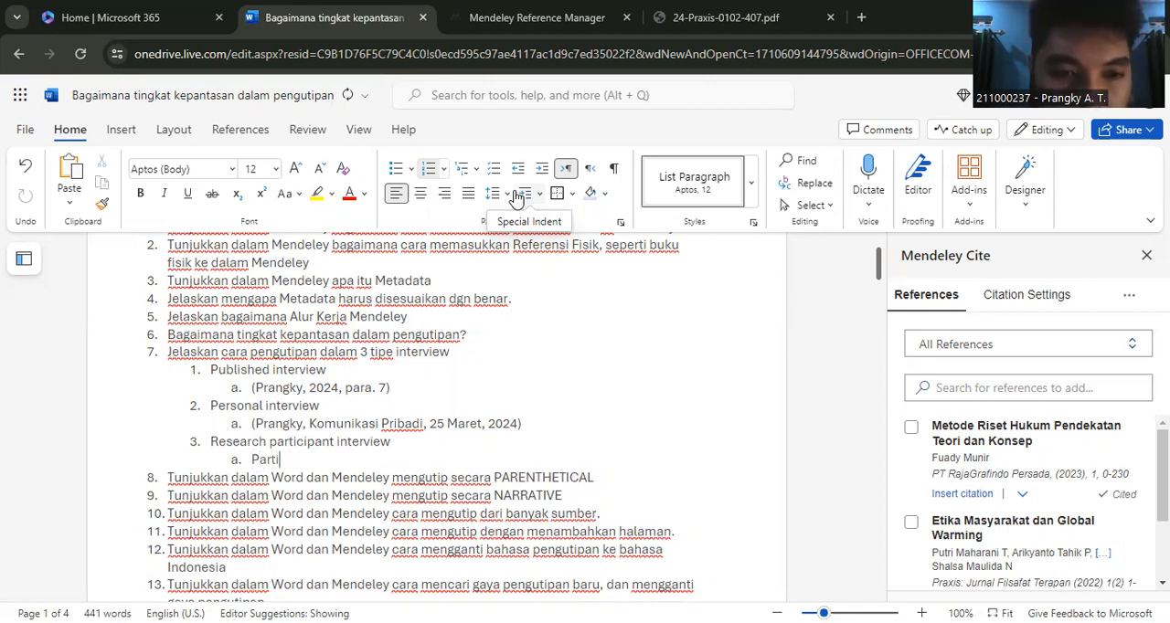
text(cipant)
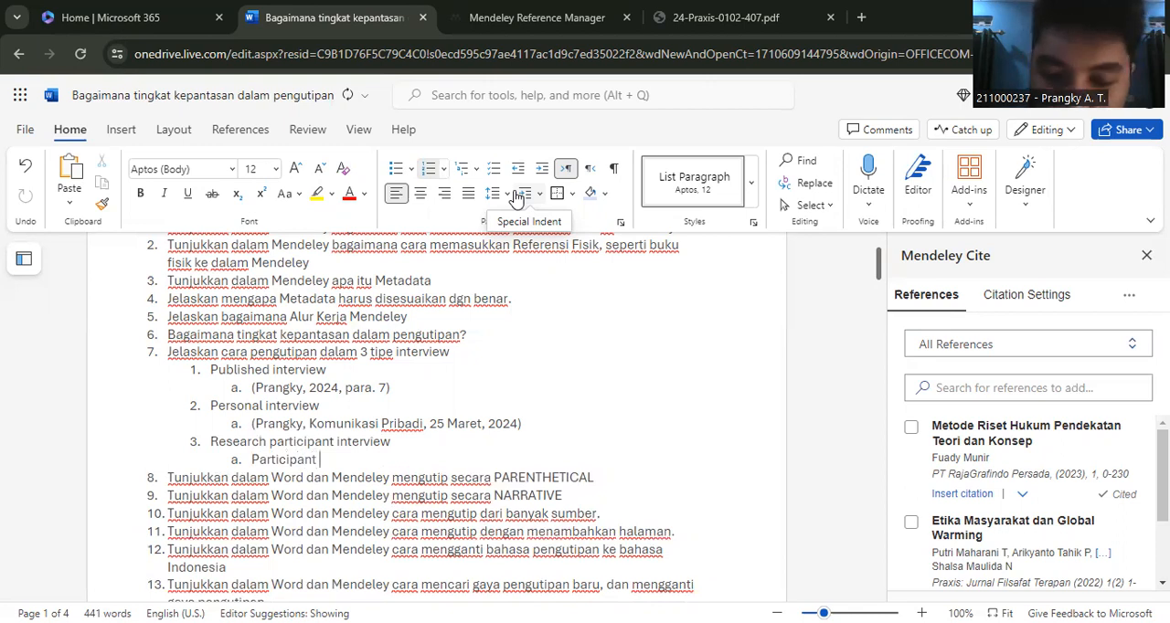
text( "Prangky)
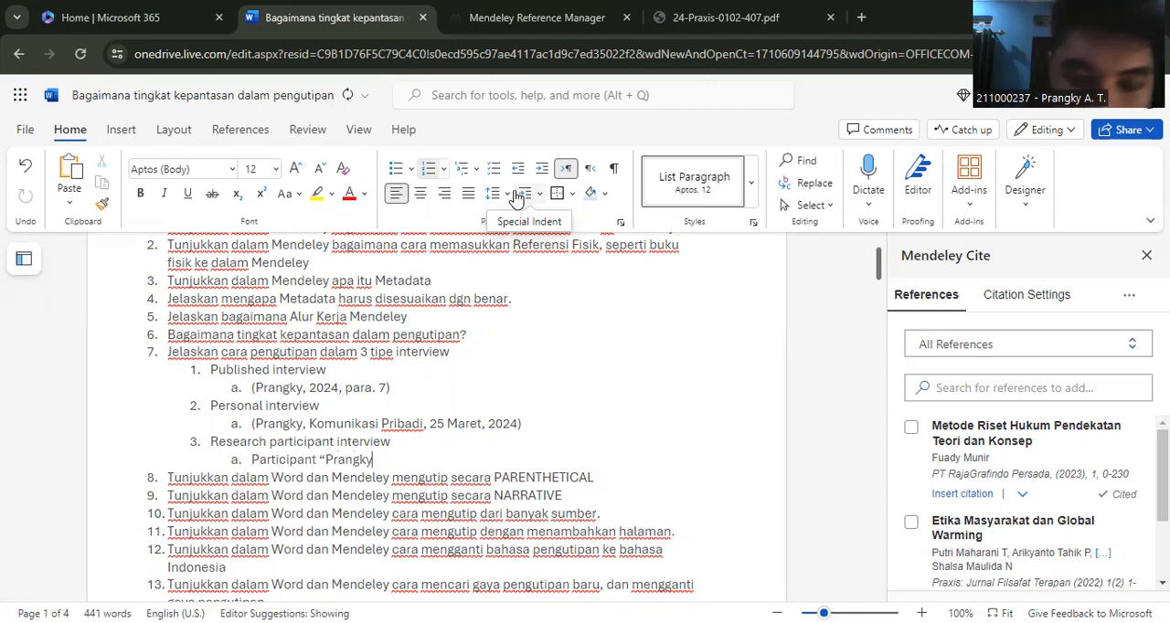
text(")
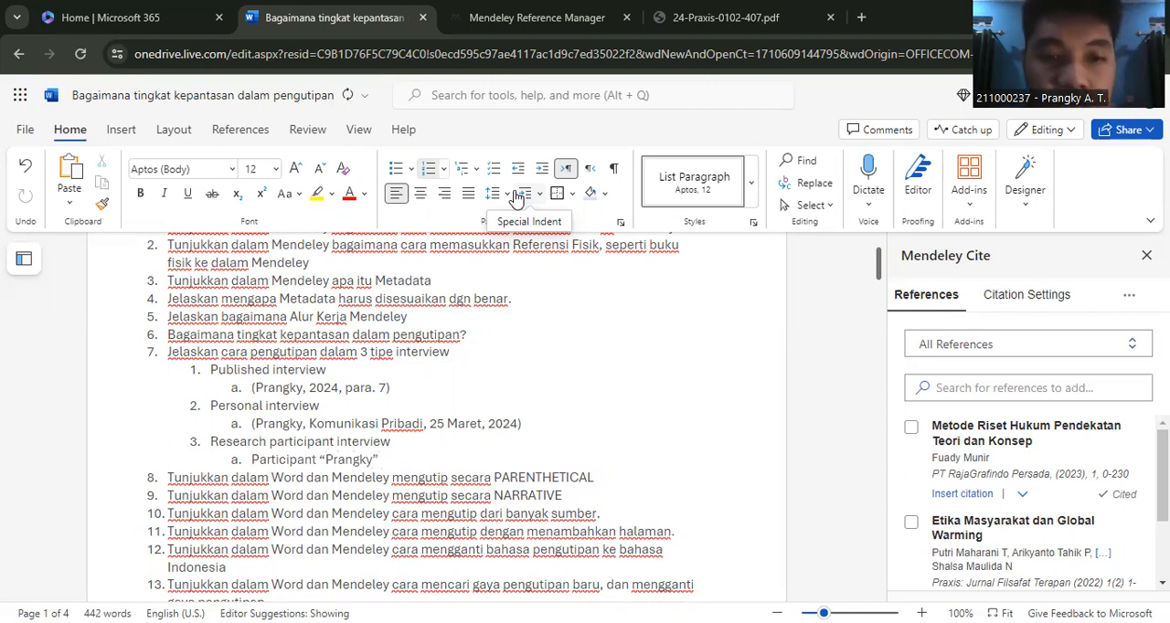
text( pria ber)
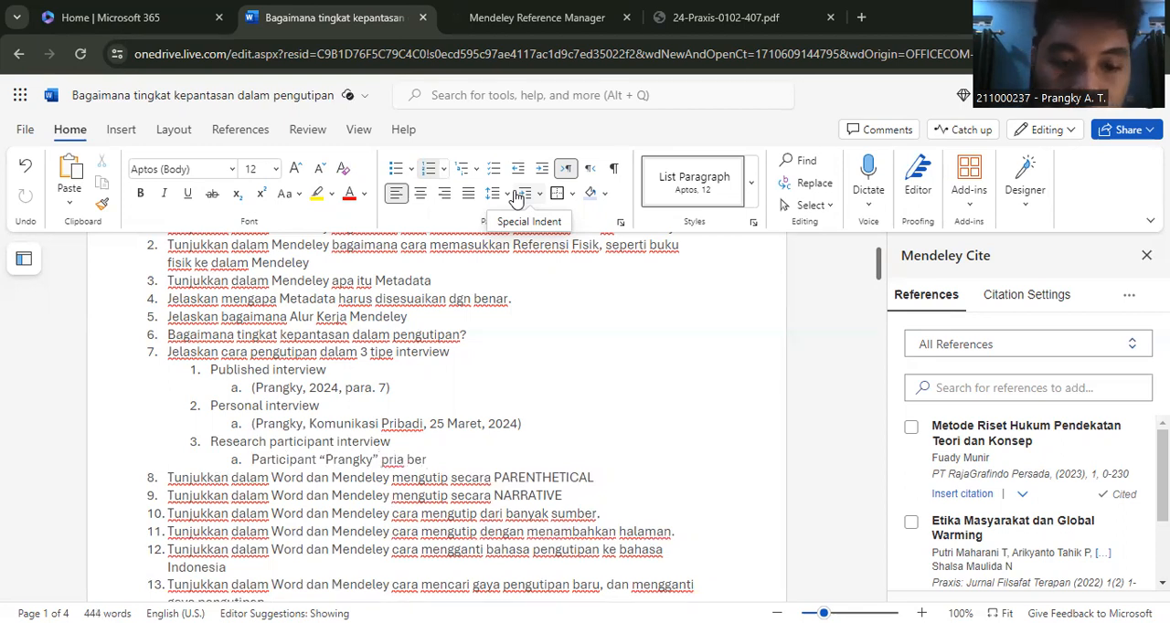
text(umur 20 tahun )
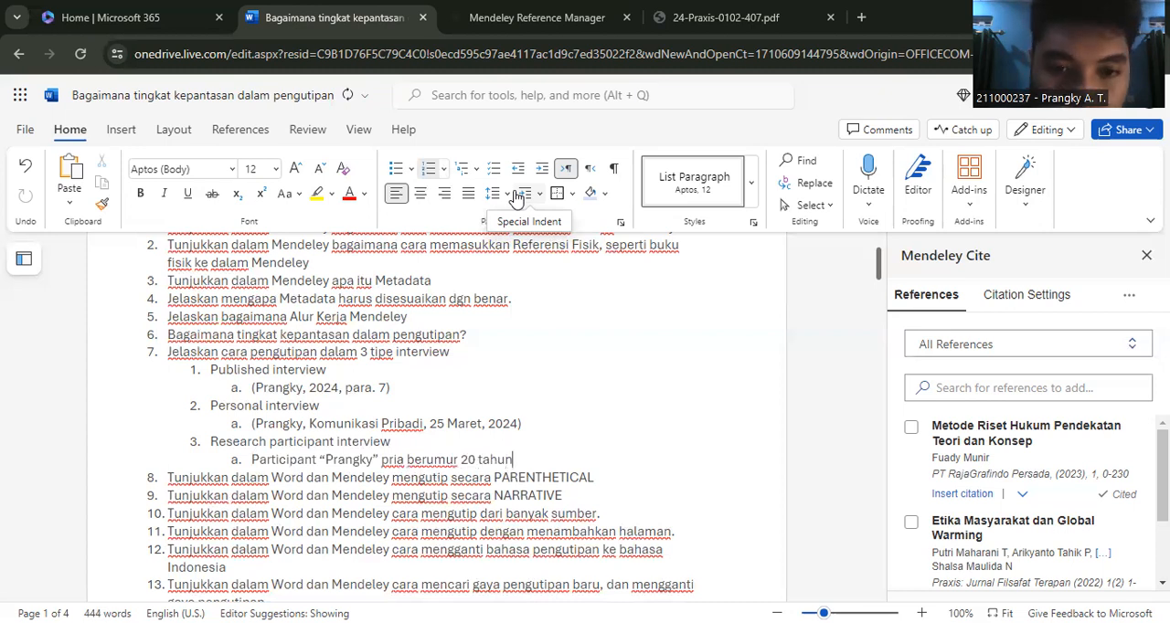
text(berasal)
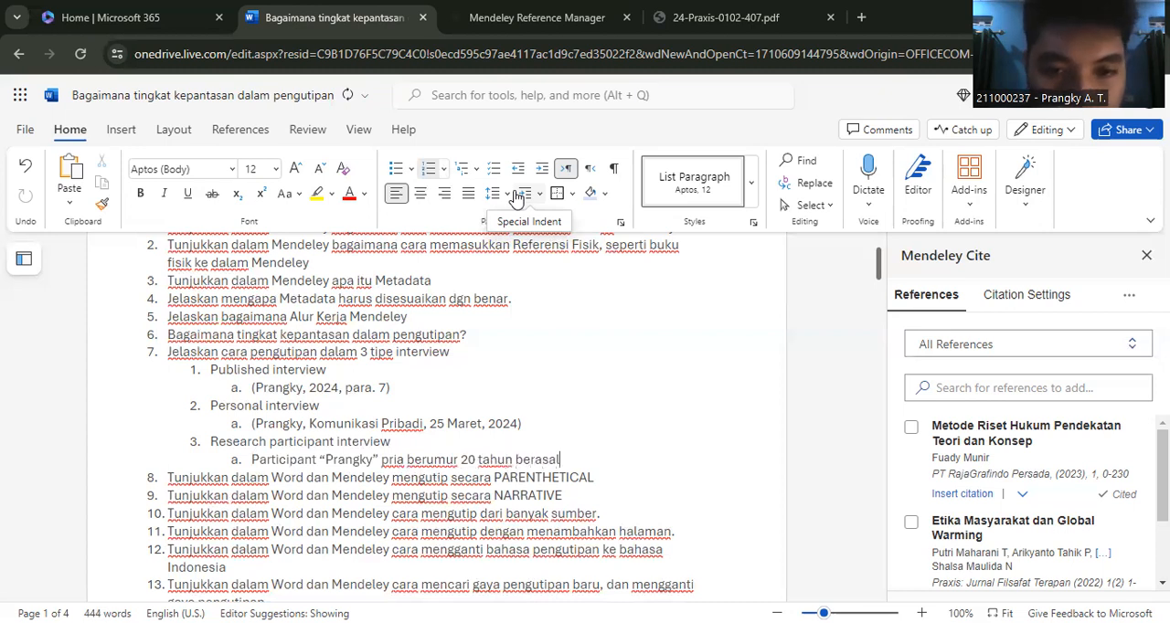
text( dari Bandung.)
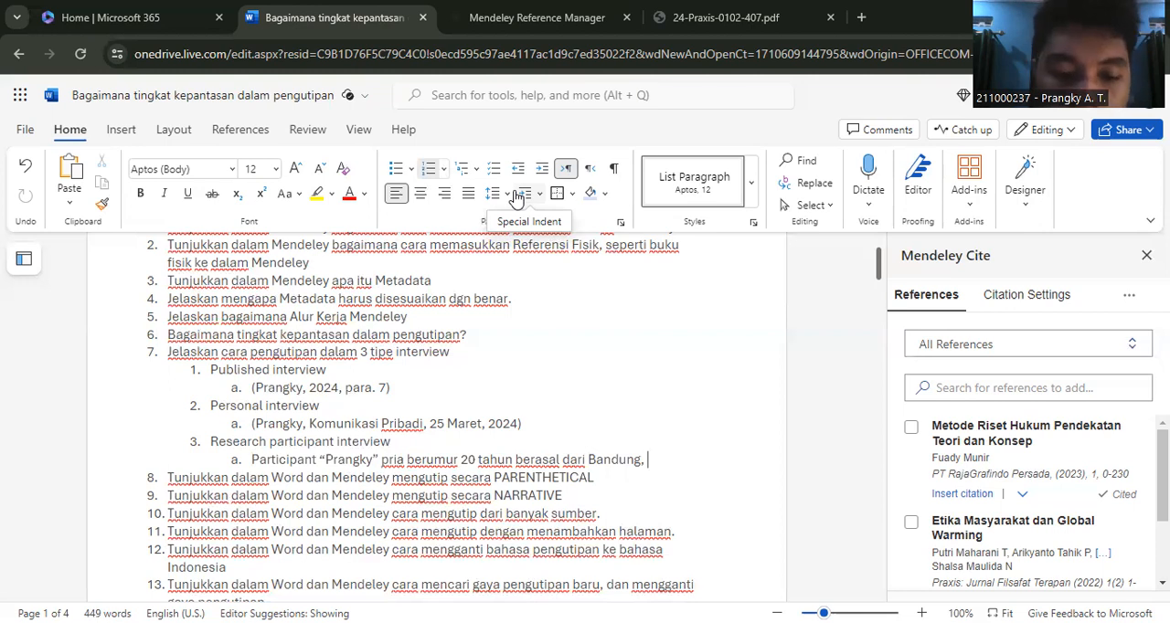
text( menyata)
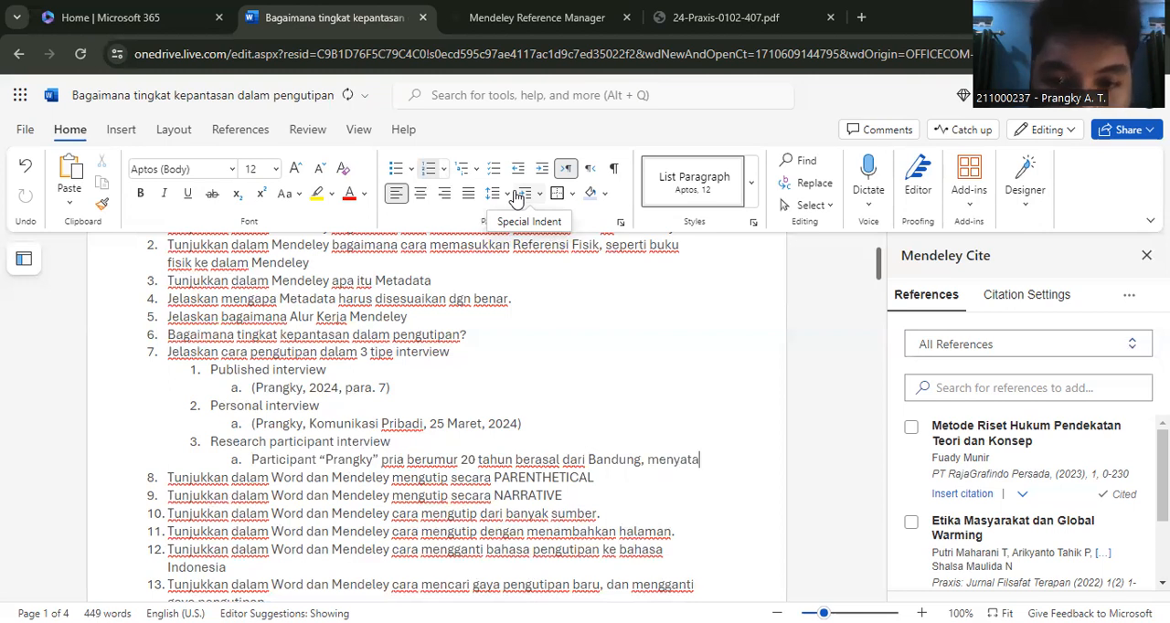
text(kan bahwa bu)
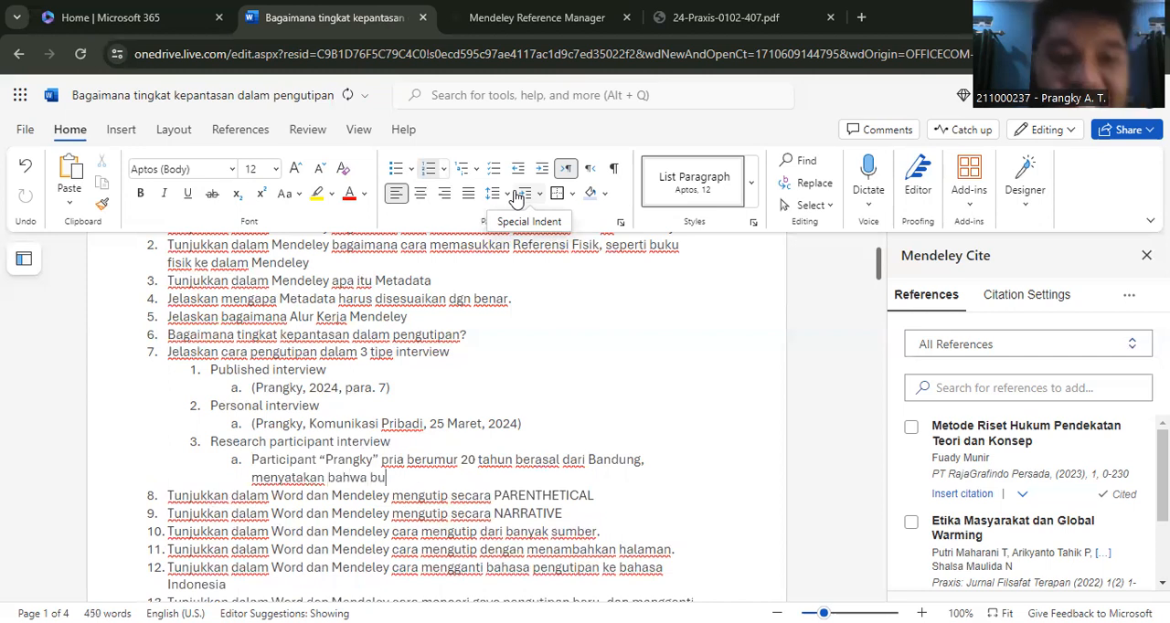
text(mi i)
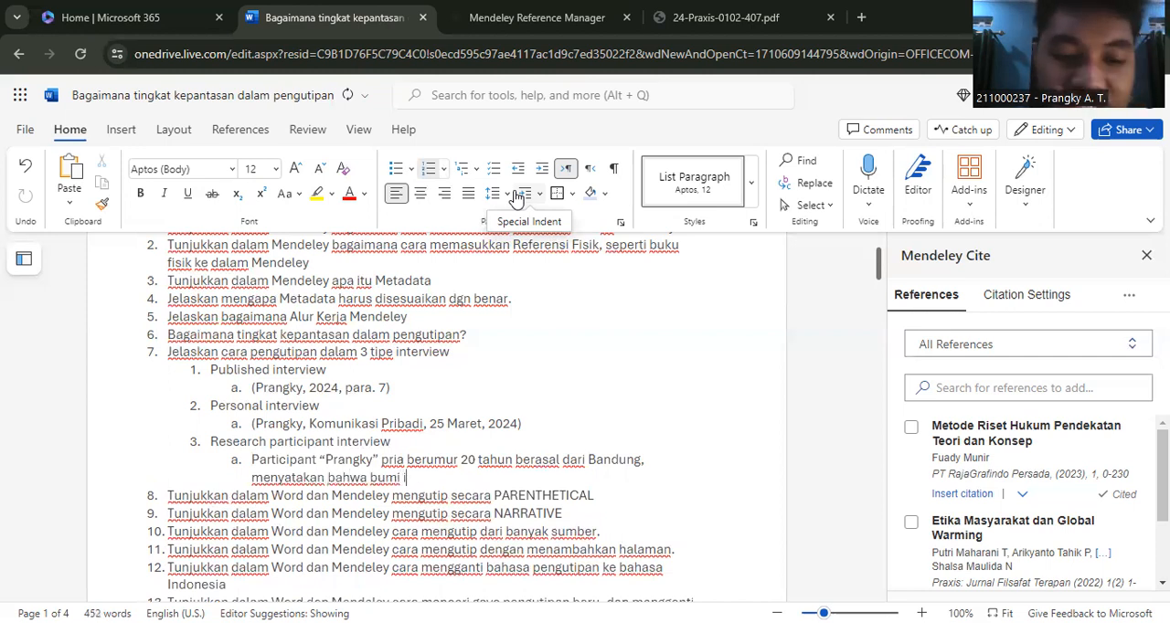
text(tu zig-)
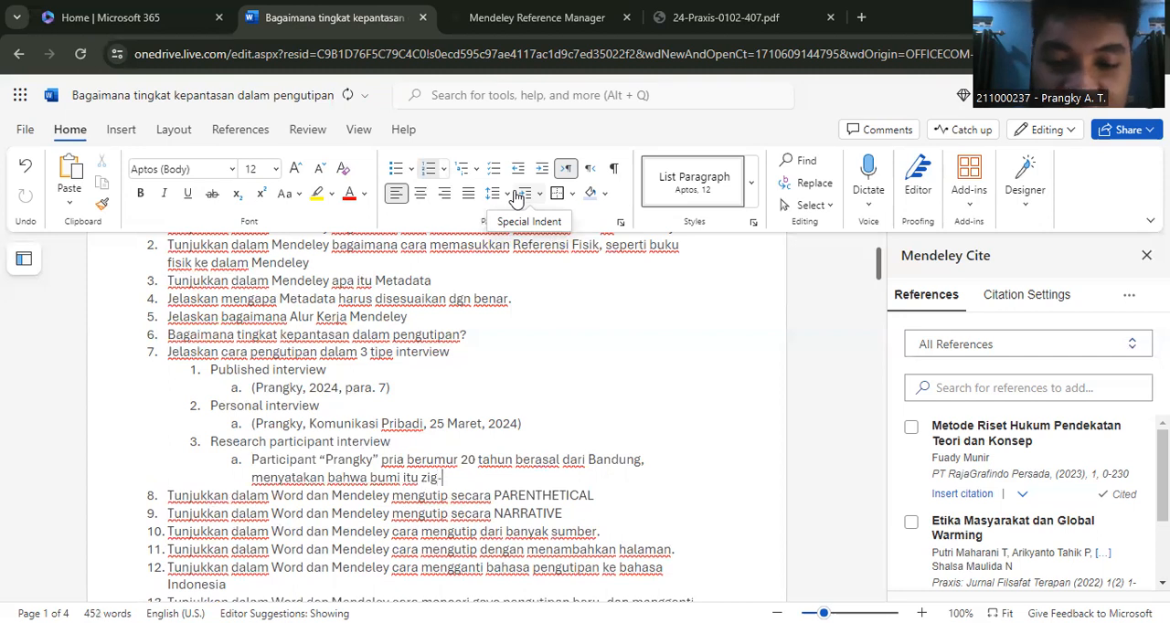
text(zag bukan )
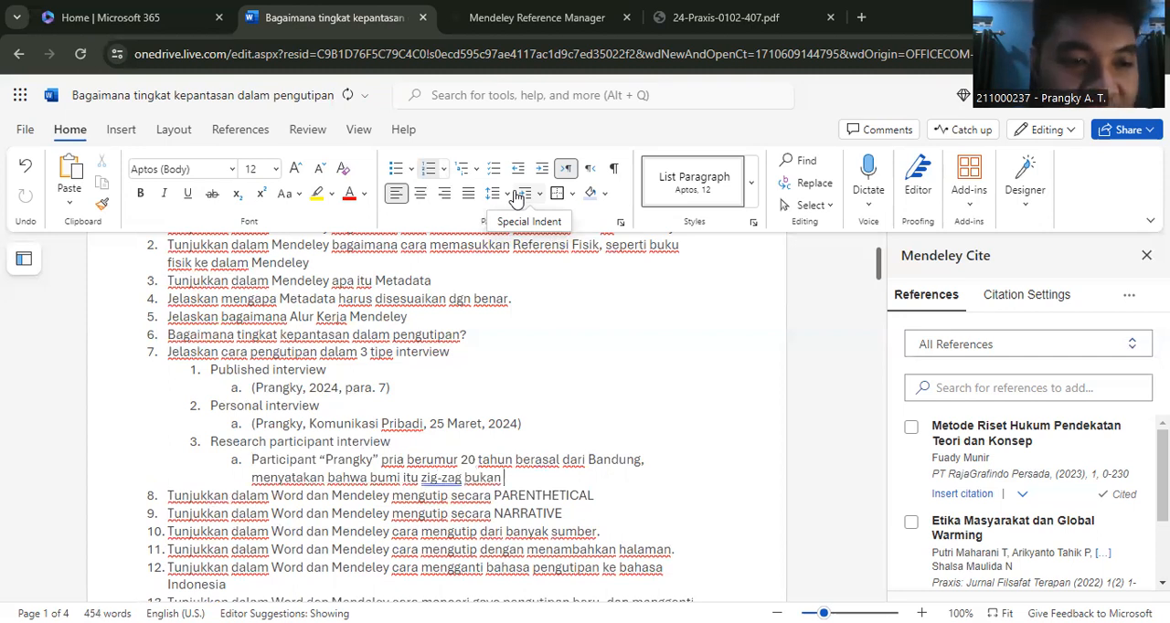
text(bulat apala)
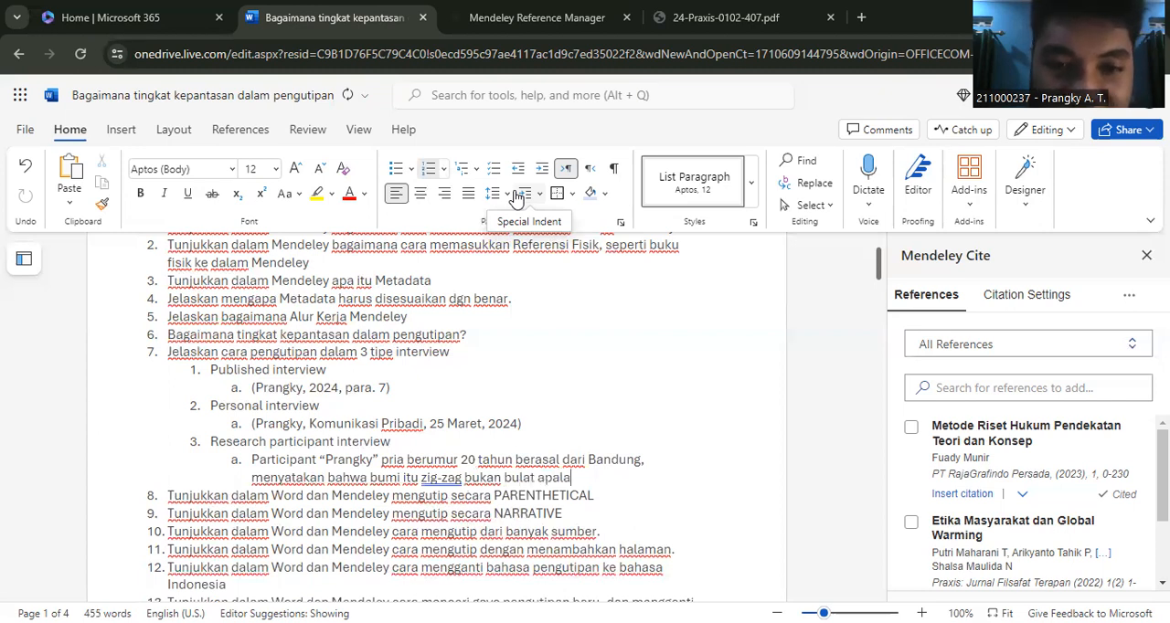
text(gi datar.)
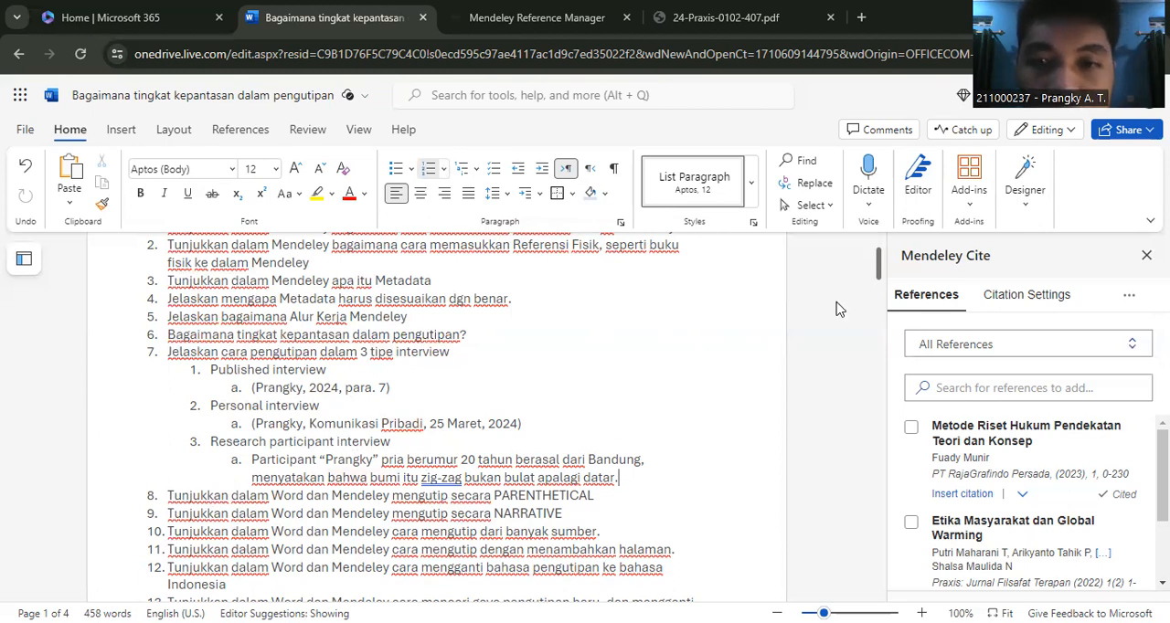
- Insert a parenthetical citation of "Metode Riset Hukum Pendekatan Teori dan Konsep" before the period ending the sentence "inti dari penelitian ini"
drag(877, 271, 876, 277)
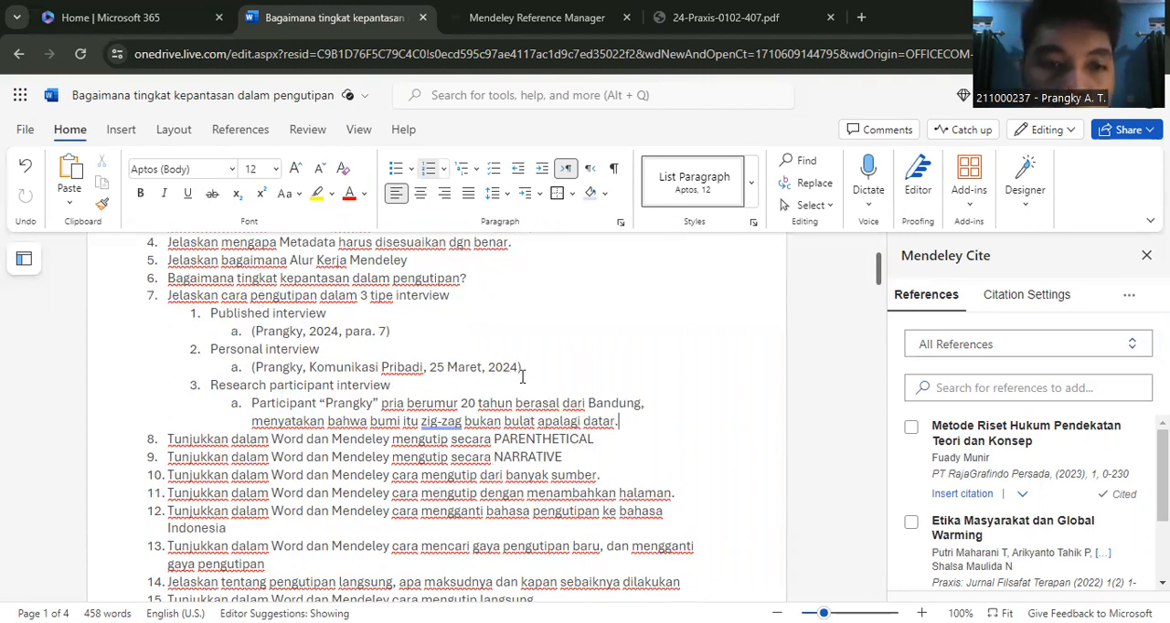
drag(877, 274, 883, 289)
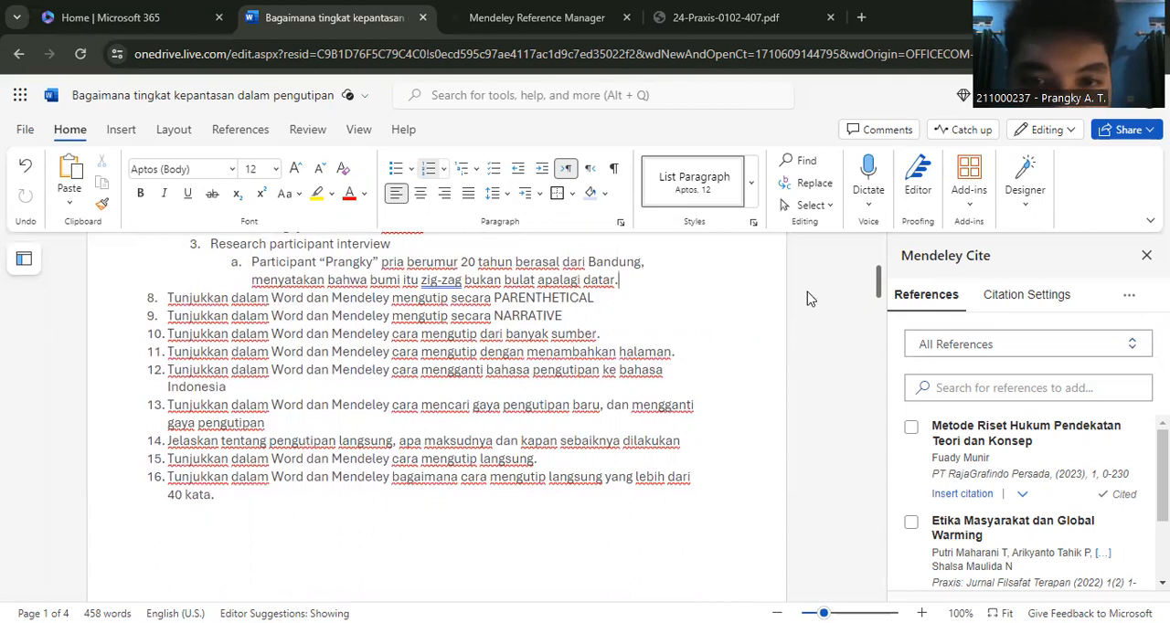
drag(879, 286, 878, 440)
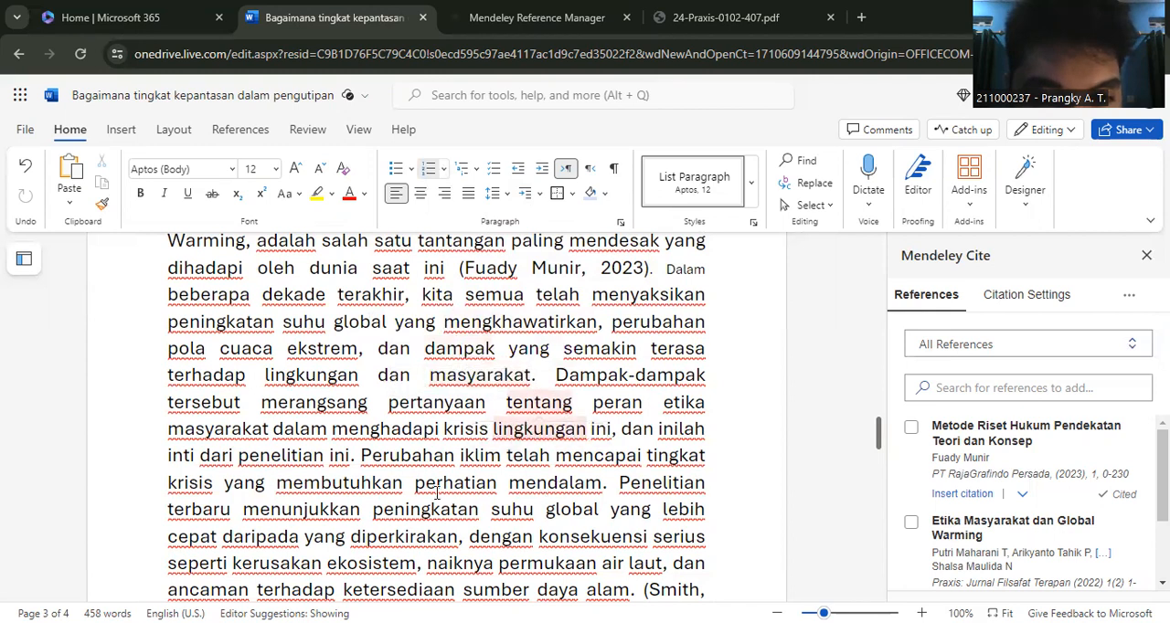
click(351, 455)
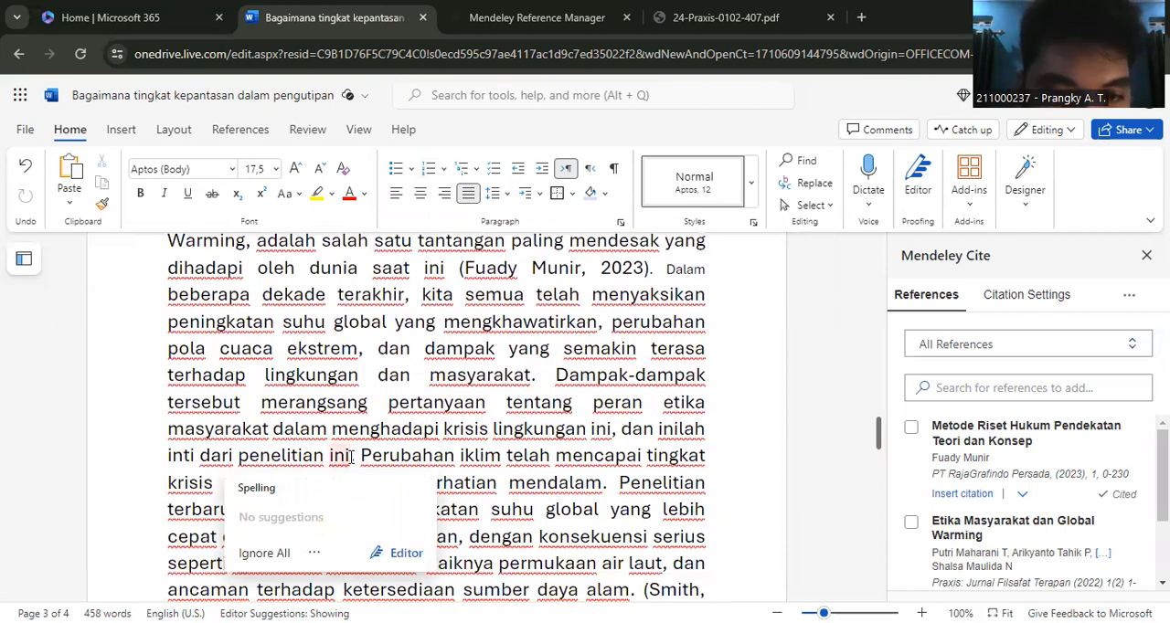
text(.)
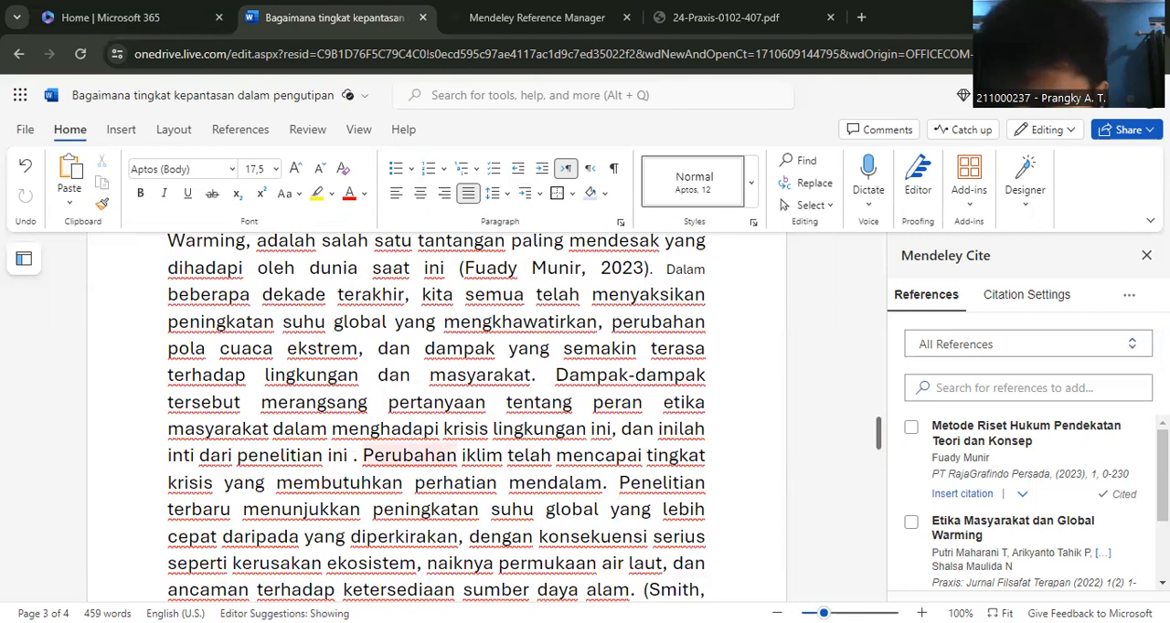
scroll(1023, 502, down, 2)
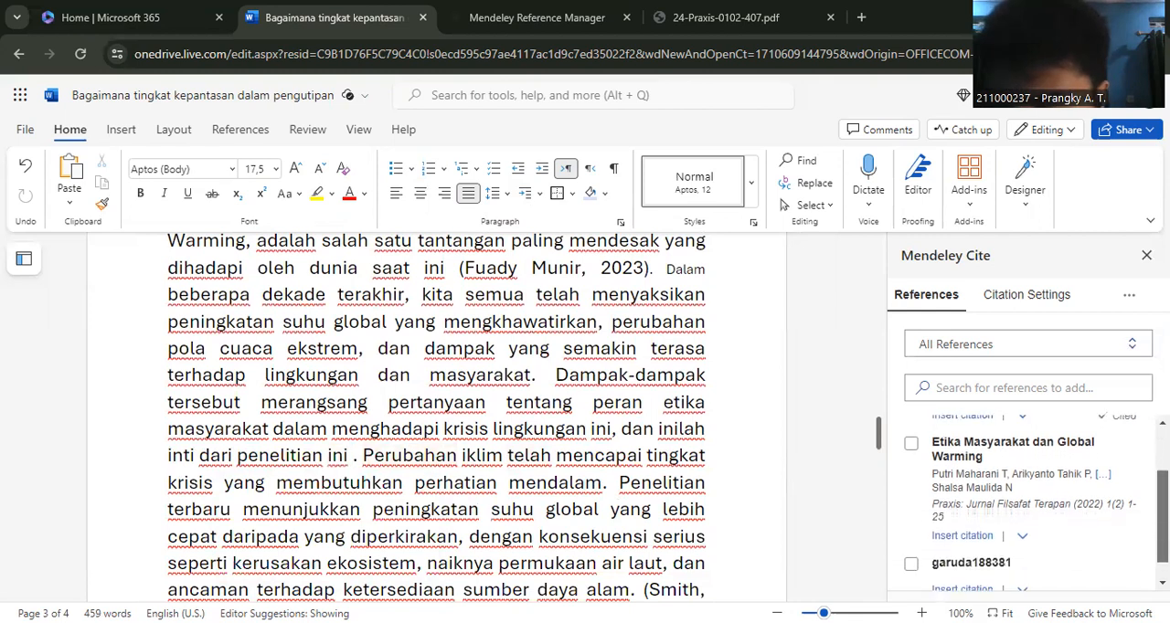
scroll(1024, 503, up, 1)
scroll(1024, 503, down, 1)
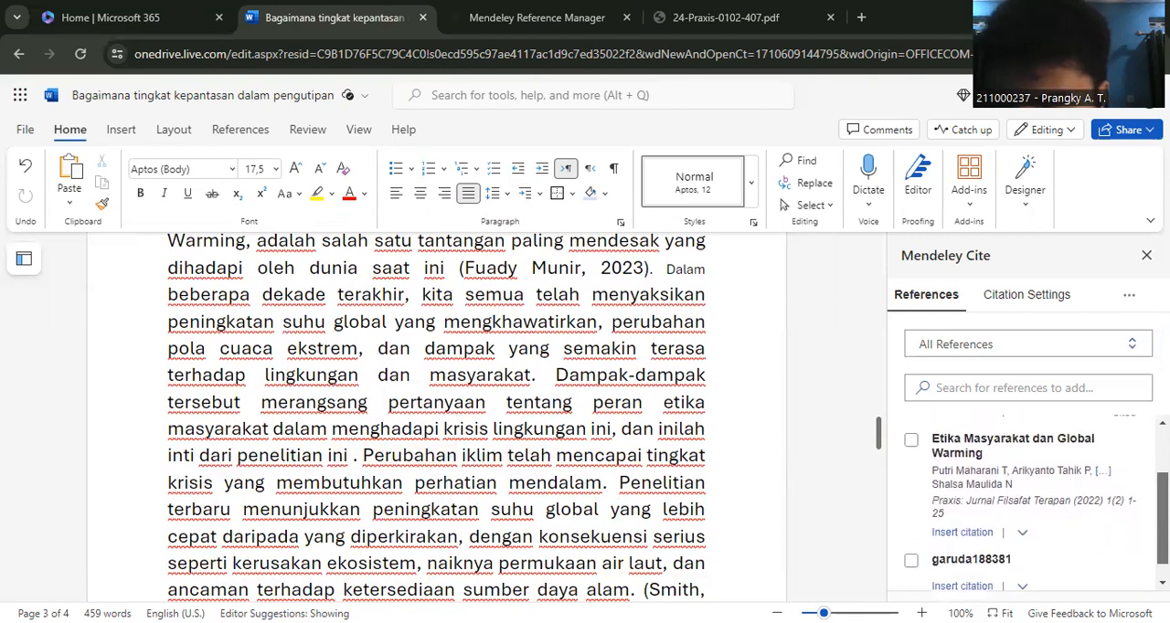
scroll(942, 439, up, 1)
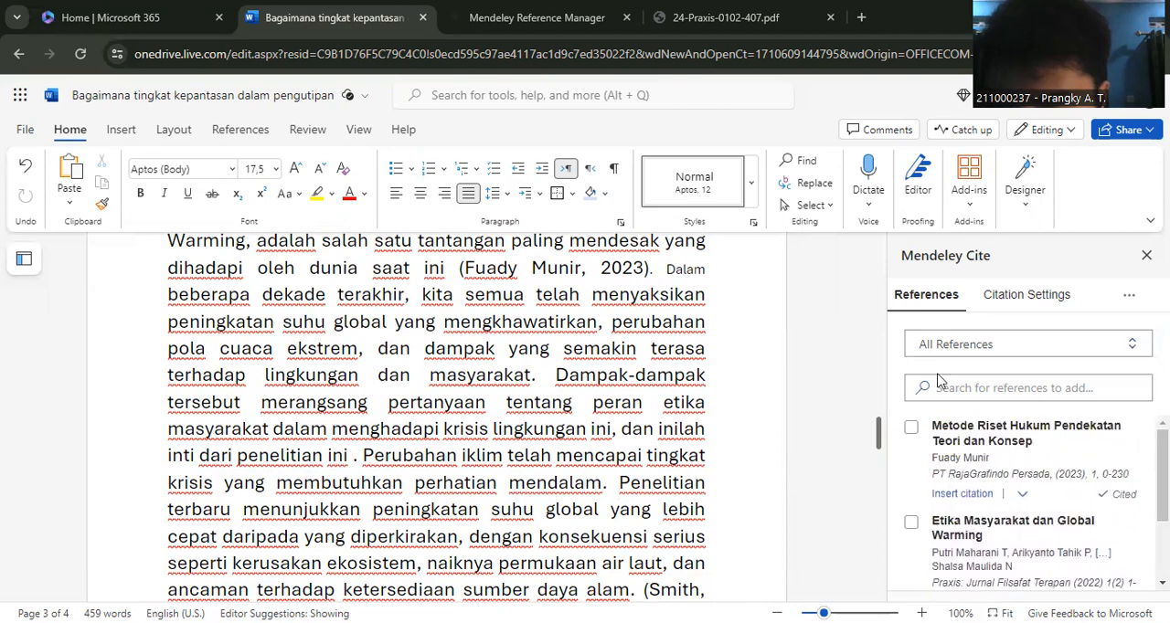
click(912, 430)
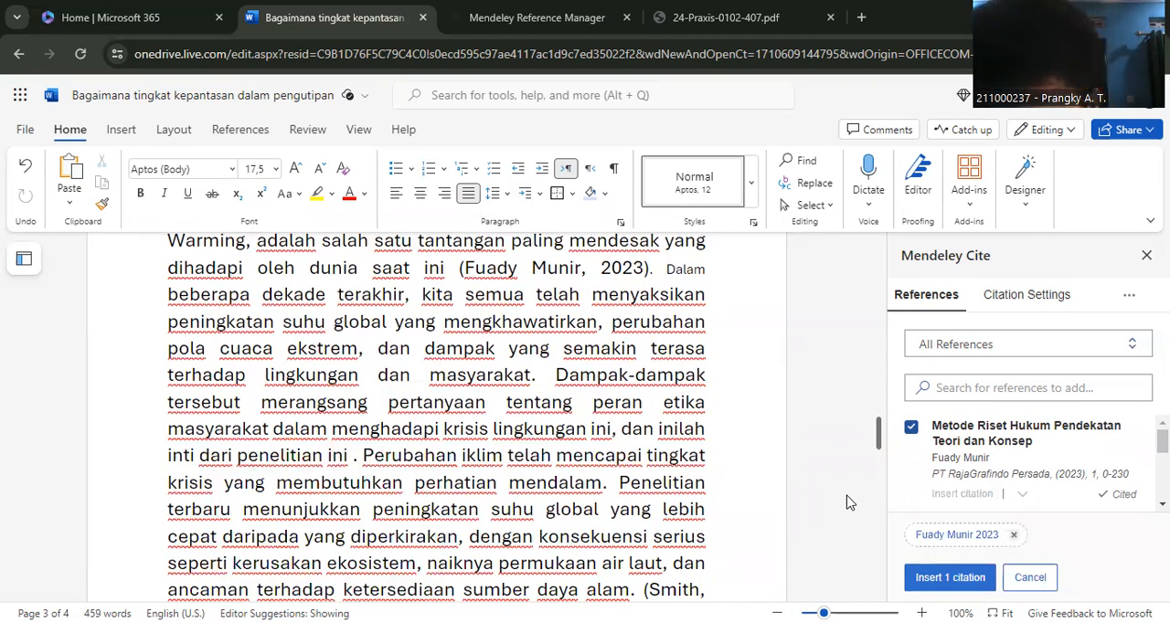
click(936, 581)
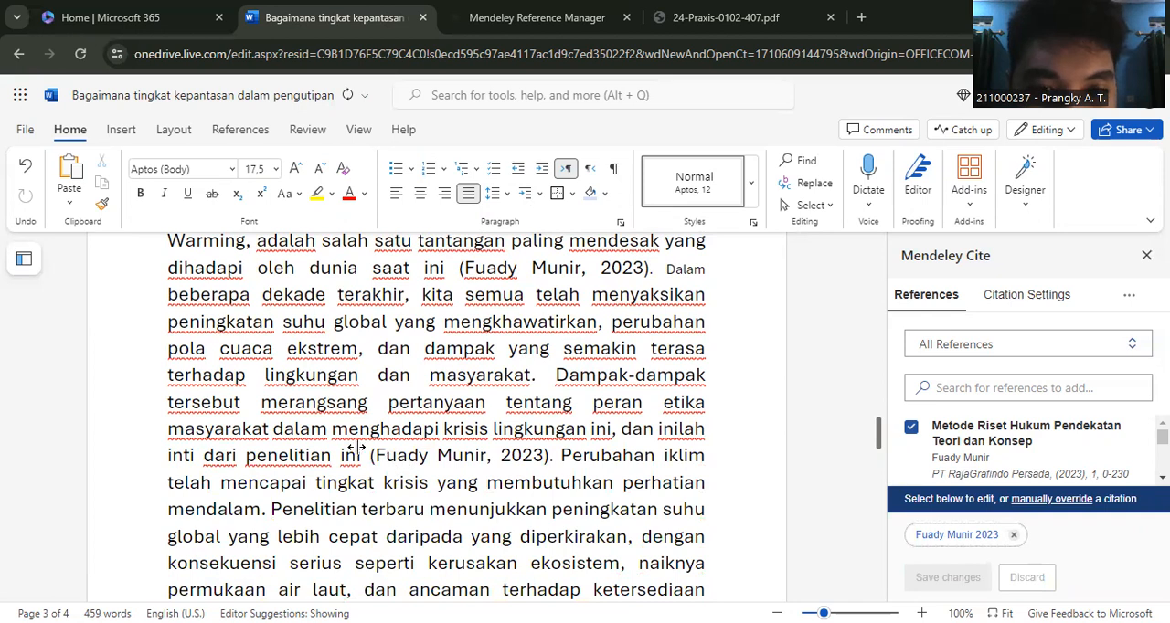
- Highlight the "Dampak-dampak" sentence with its parenthetical citation, and check the numbered task list for the following citation type
drag(556, 375, 551, 458)
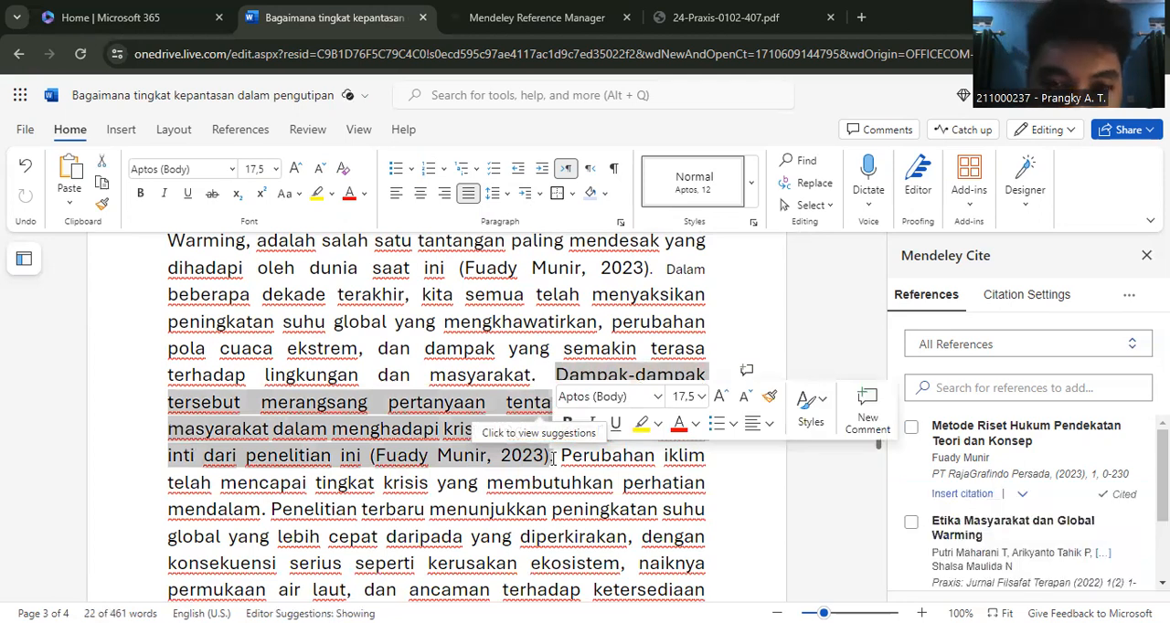
click(816, 506)
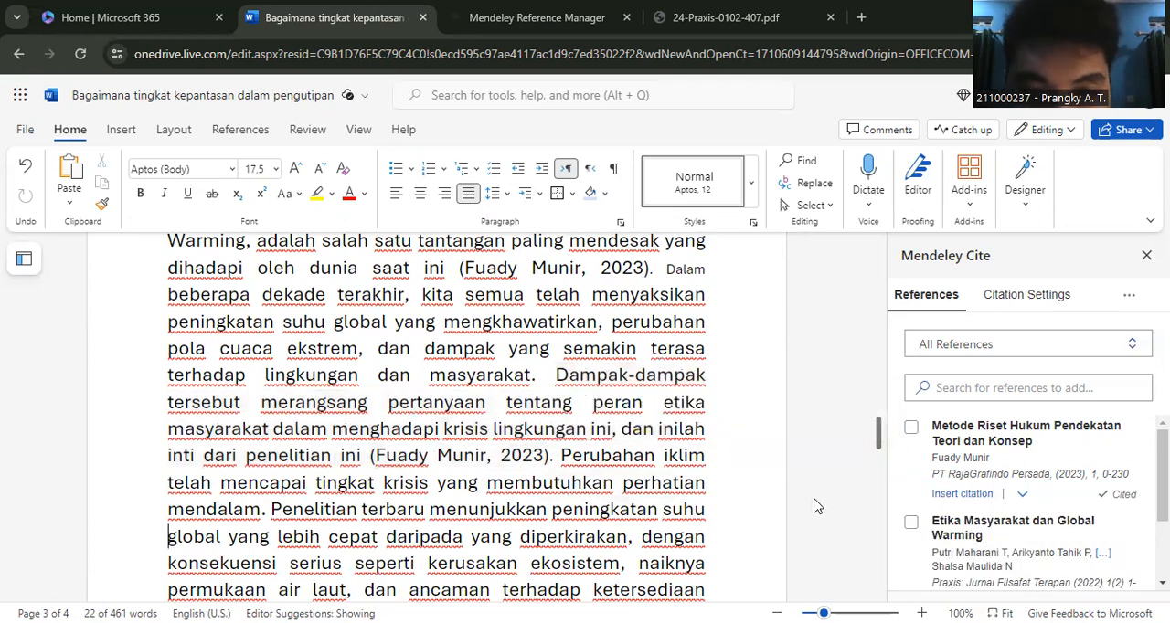
drag(878, 434, 868, 276)
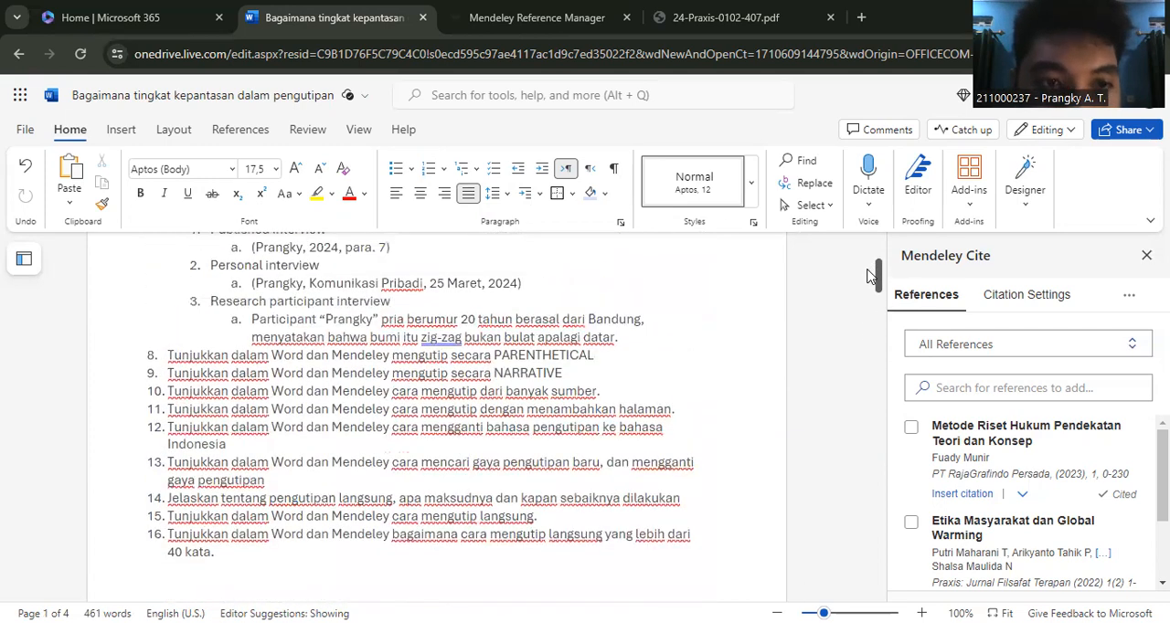
- Prepare a narrative citation of "Metode Riset Hukum Pendekatan Teori dan Konsep" before "Perubahan iklim", with its display format set to Author (Year)
drag(868, 276, 865, 438)
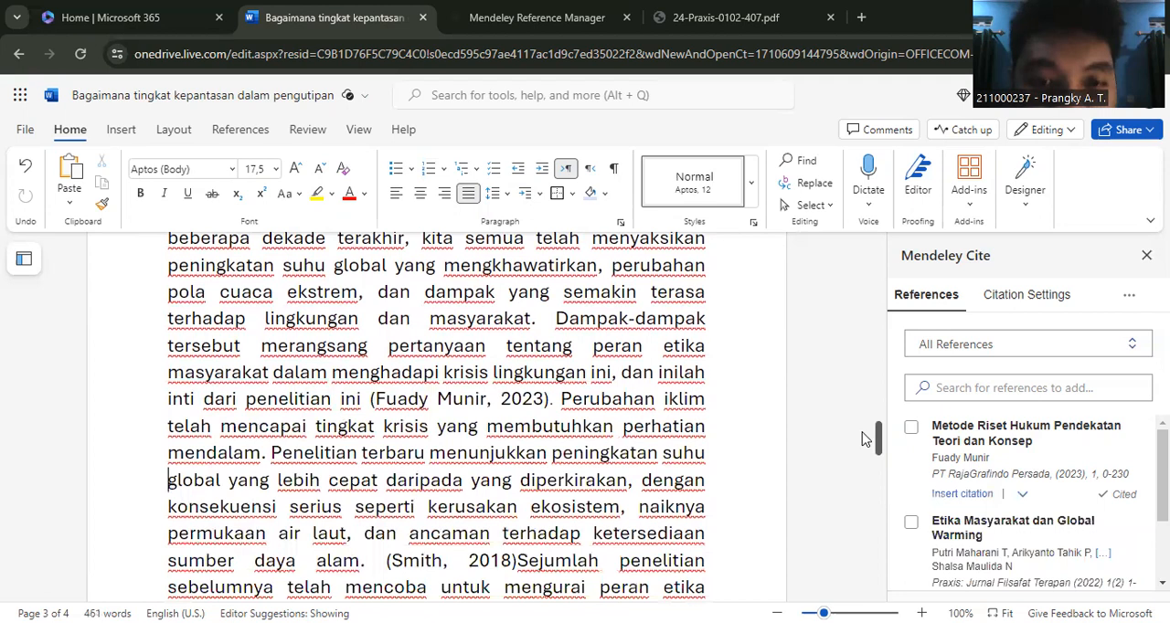
scroll(865, 439, down, 1)
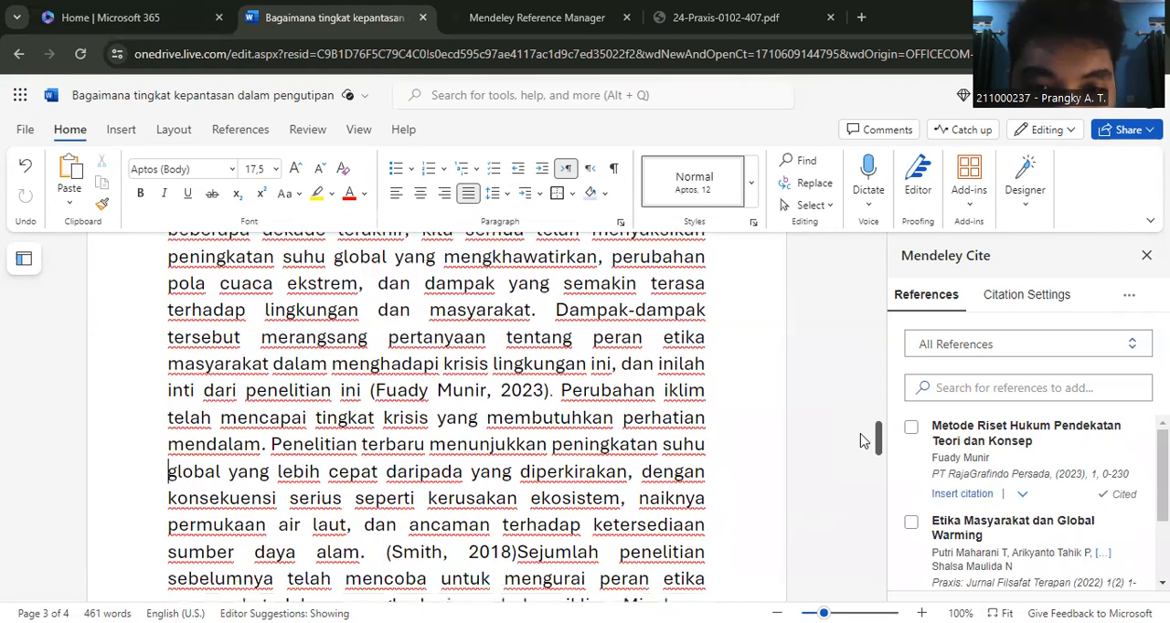
click(562, 380)
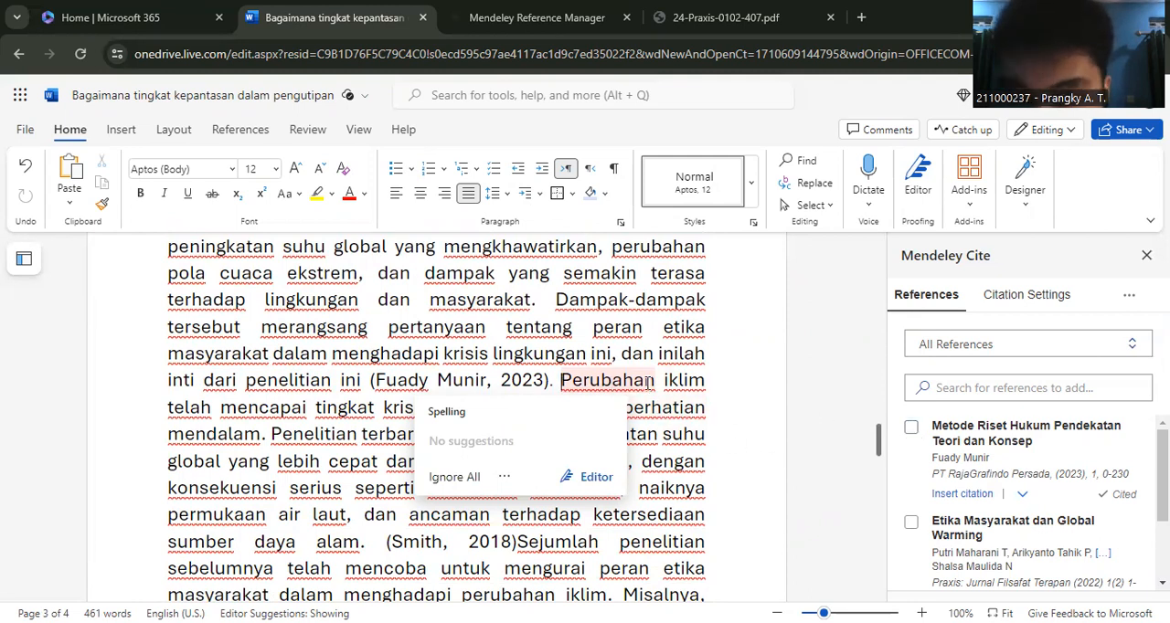
click(912, 430)
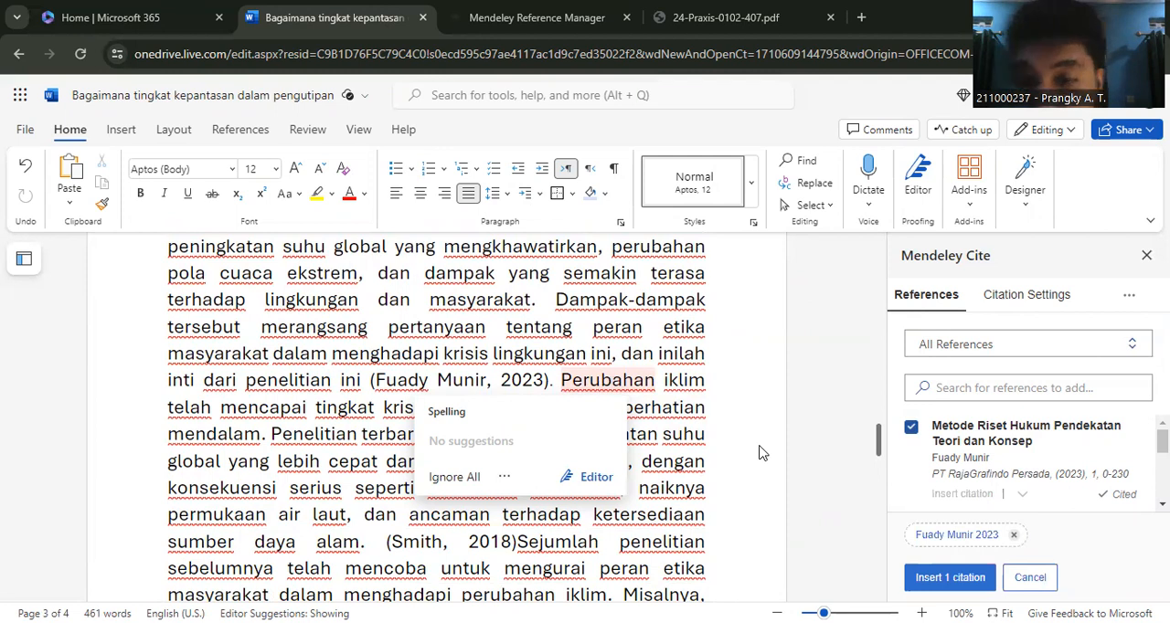
click(954, 536)
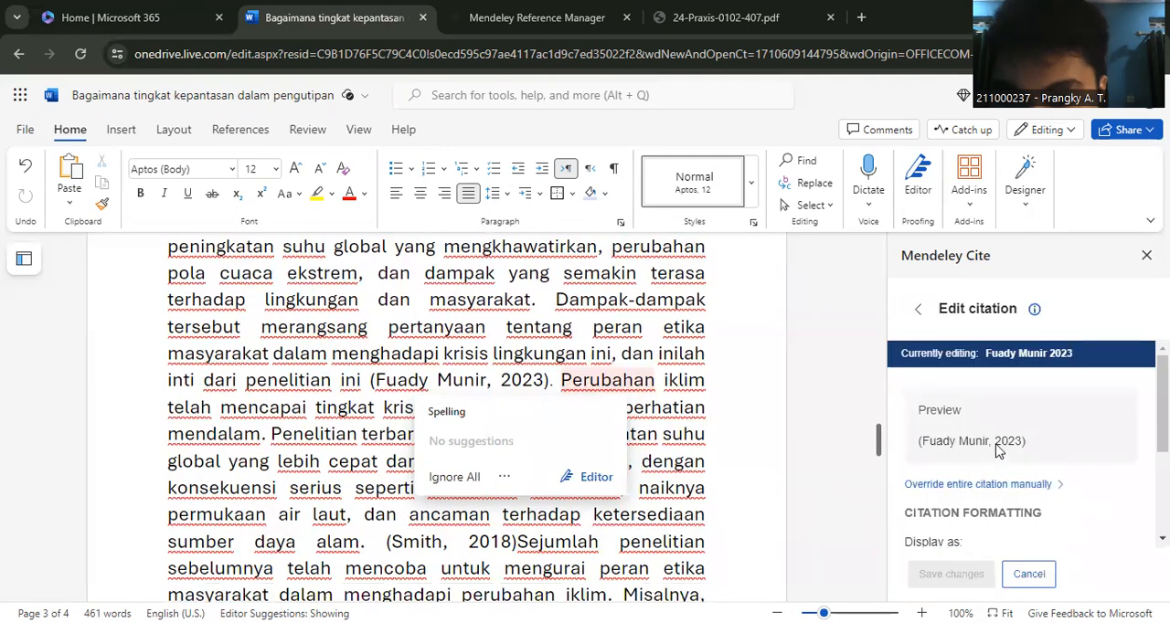
scroll(1021, 443, down, 1)
scroll(1021, 457, down, 1)
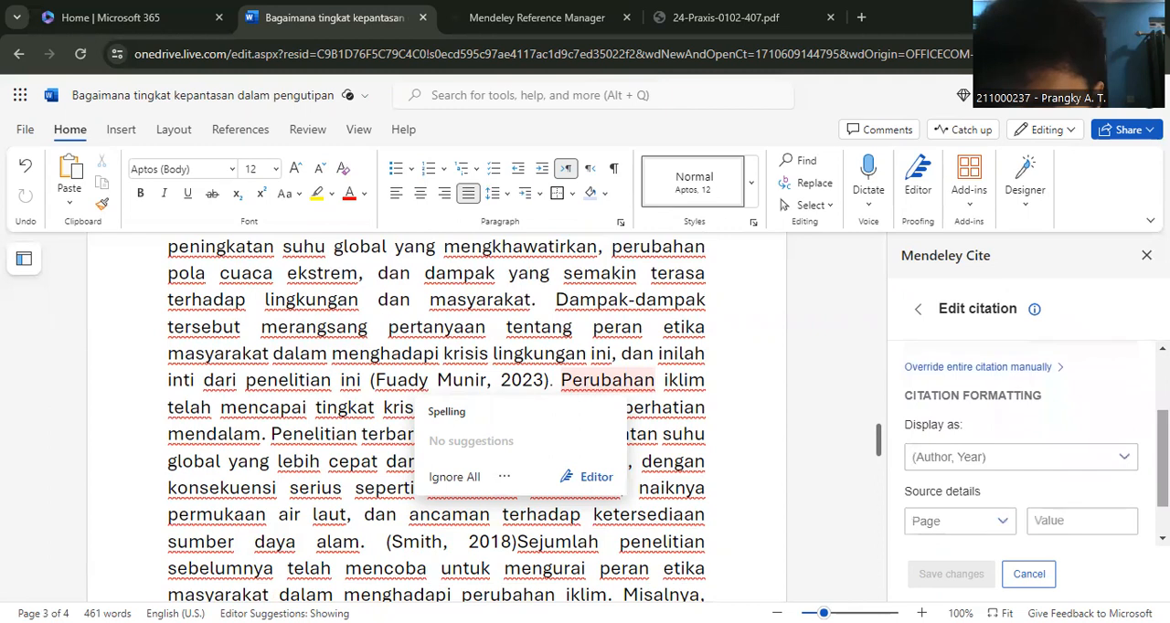
click(1124, 460)
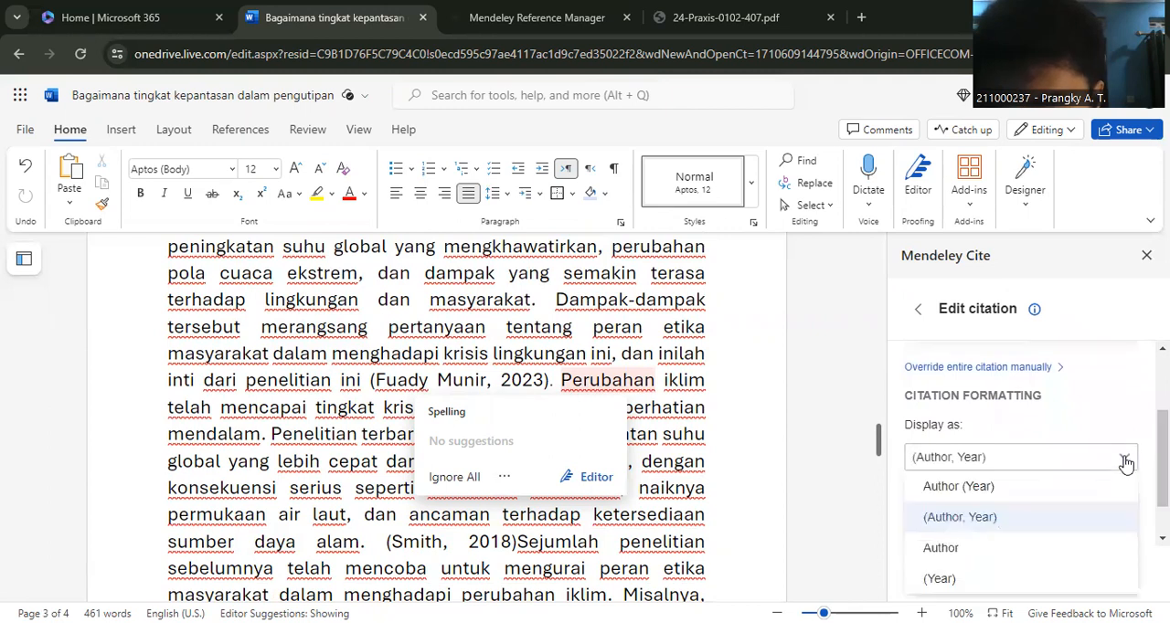
click(1002, 491)
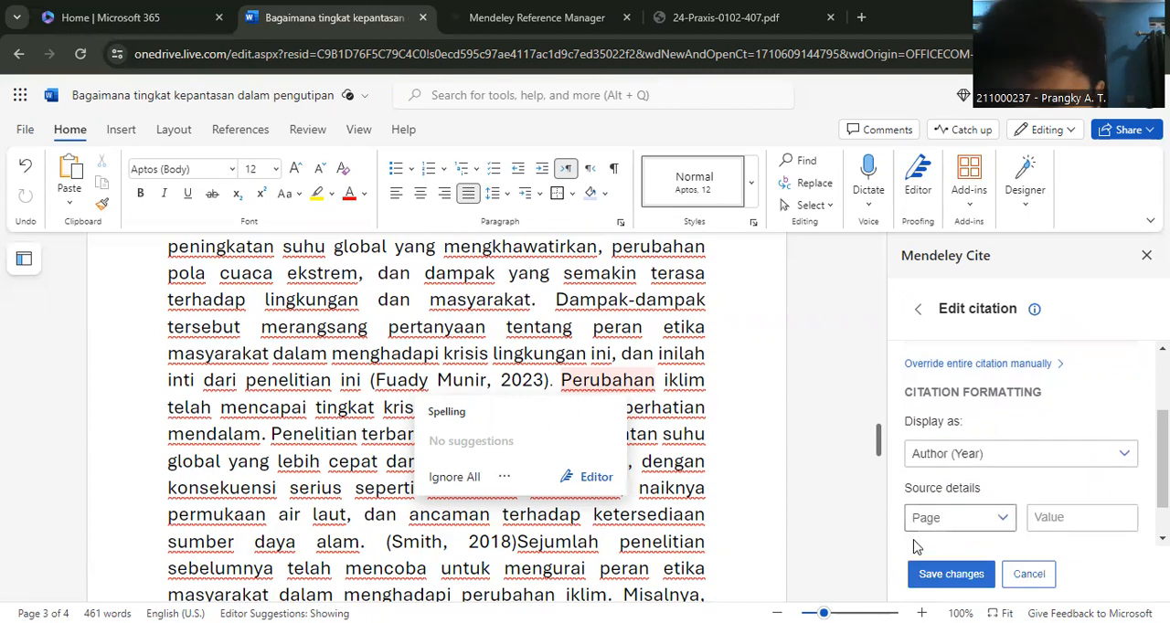
click(937, 578)
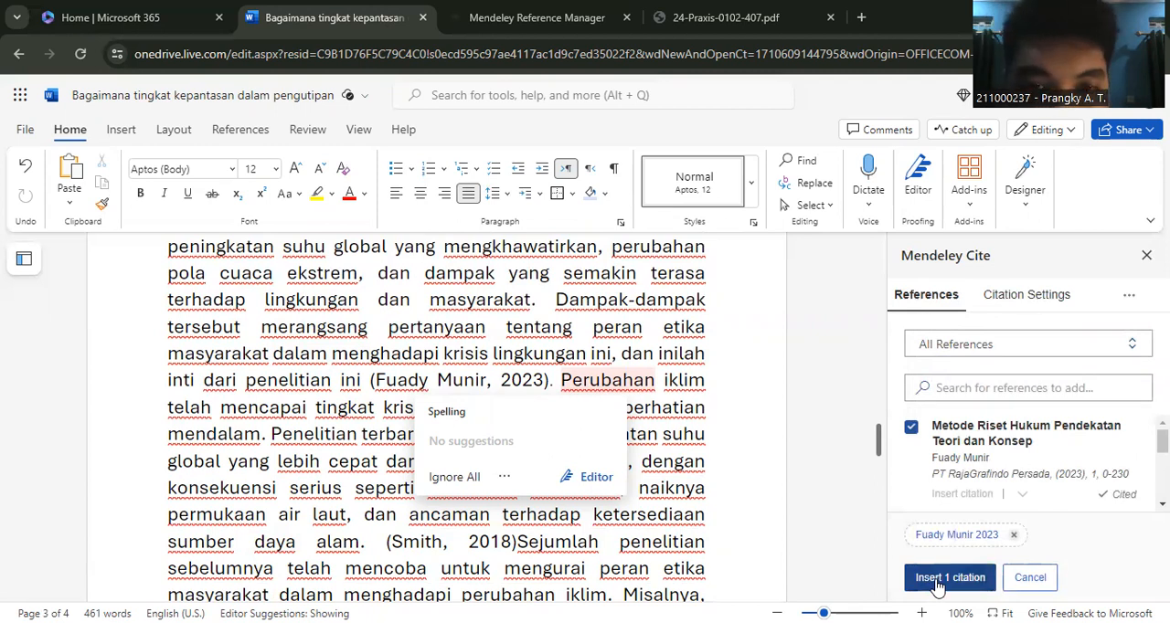
- Insert the prepared Author (Year) citation before "Perubahan iklim" and separate it from that word with a space
click(937, 578)
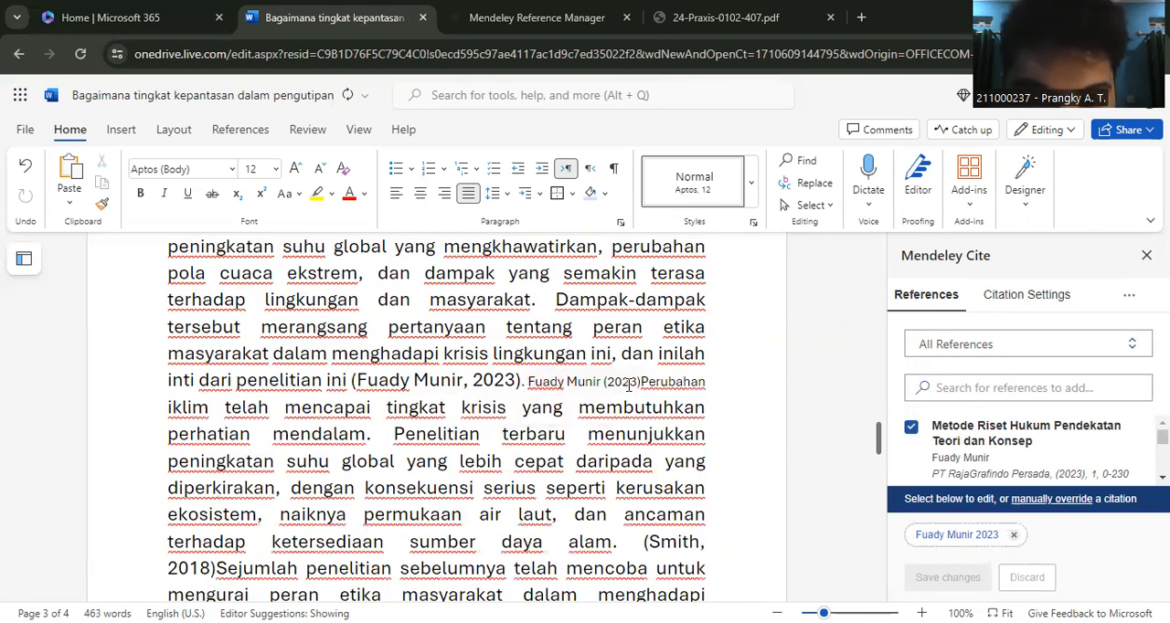
click(640, 383)
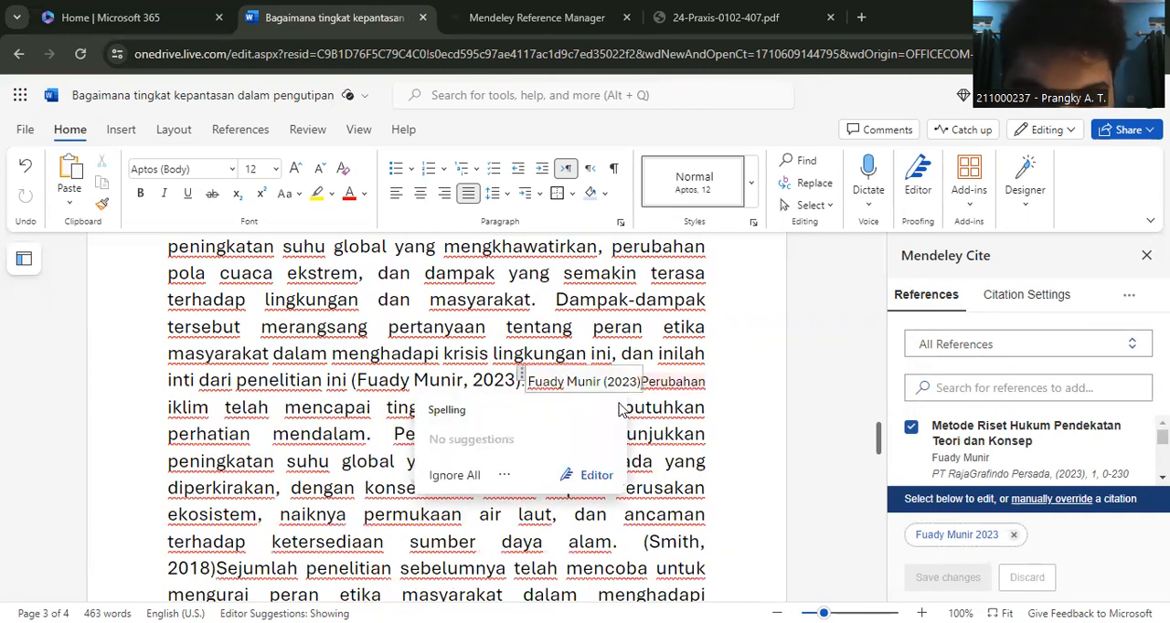
double_click(763, 438)
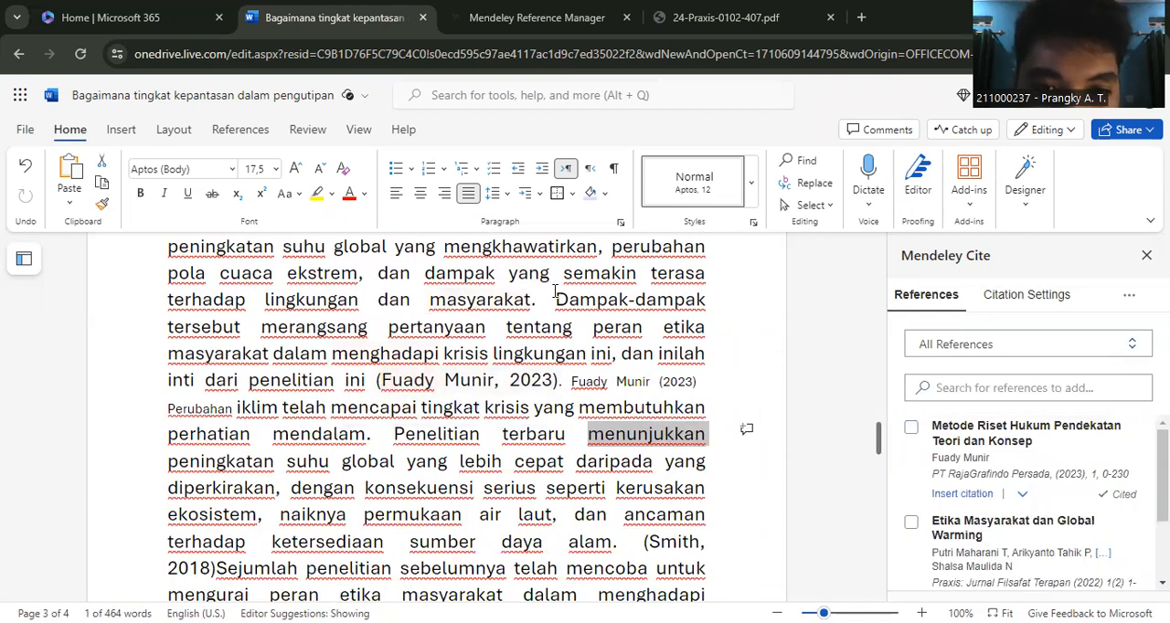
- Highlight the text from "Dampak-dampak" through the parenthetical citation to compare it with the adjacent narrative citation
drag(556, 301, 565, 391)
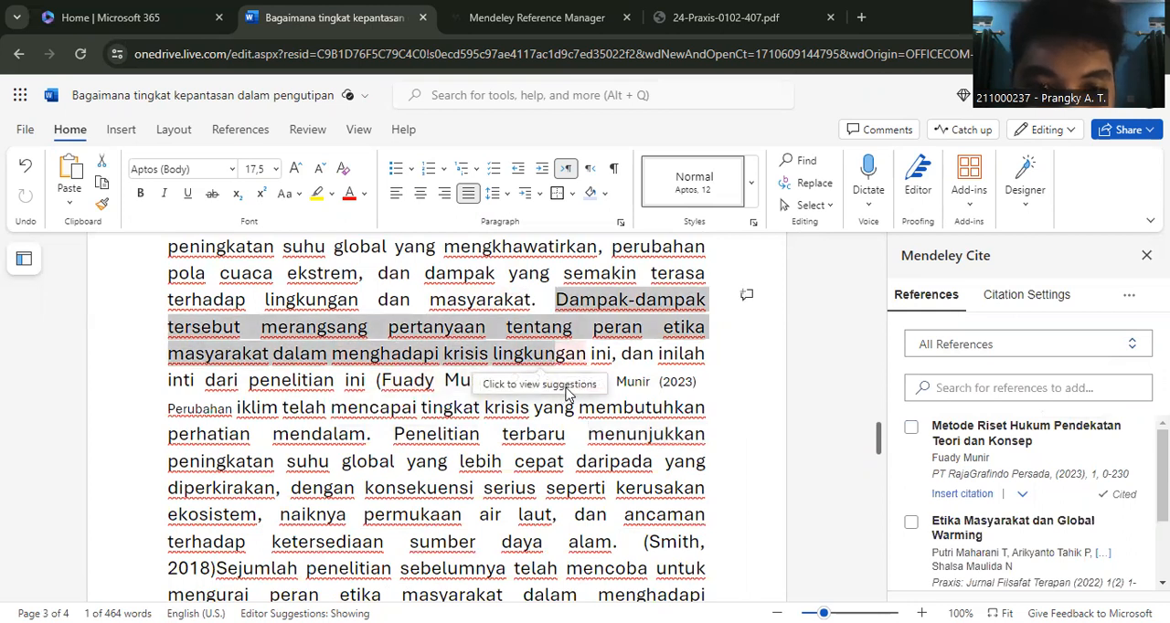
drag(563, 368, 576, 395)
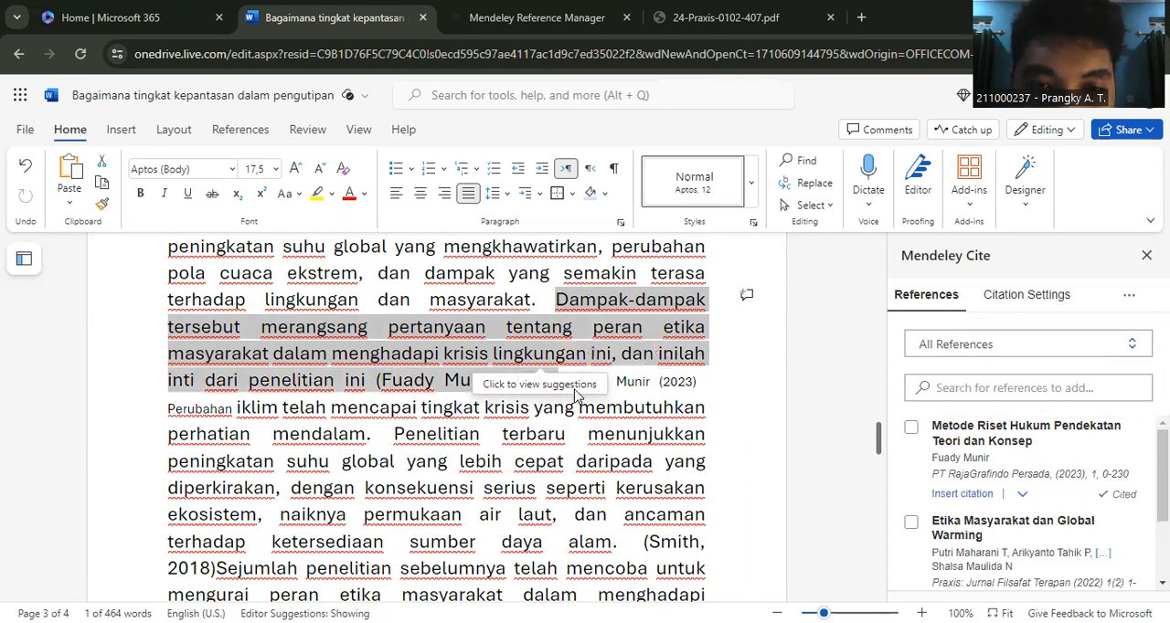
drag(735, 385, 556, 382)
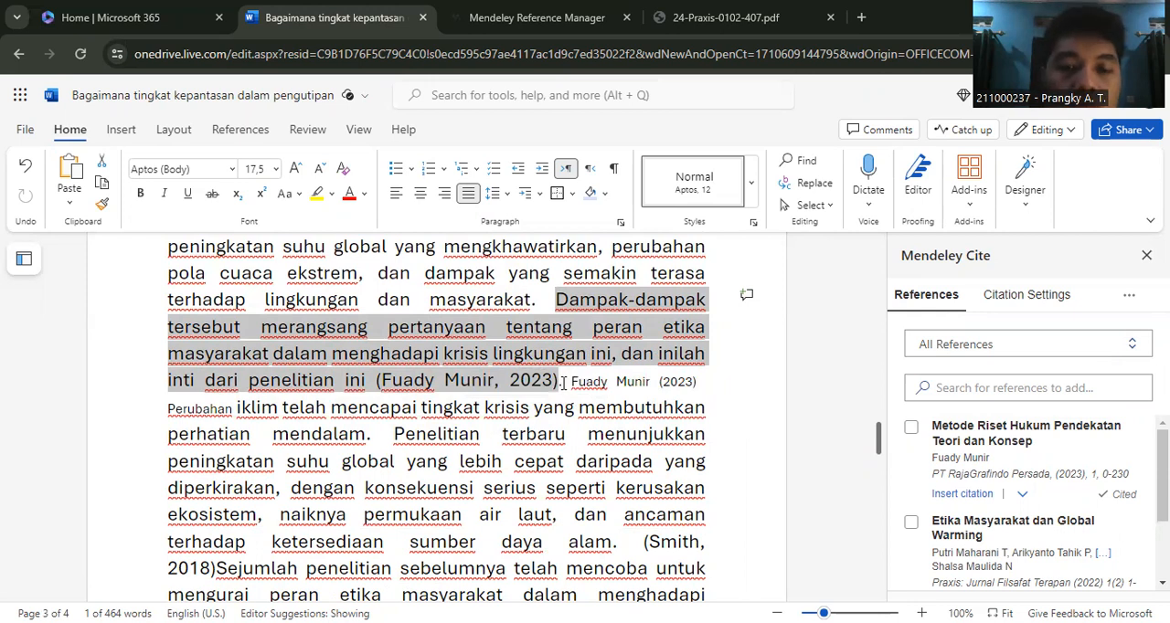
- Highlight the sentence from the narrative citation through "perhatian mendalam." to show how the Author (Year) format opens it
drag(562, 383, 741, 396)
click(740, 395)
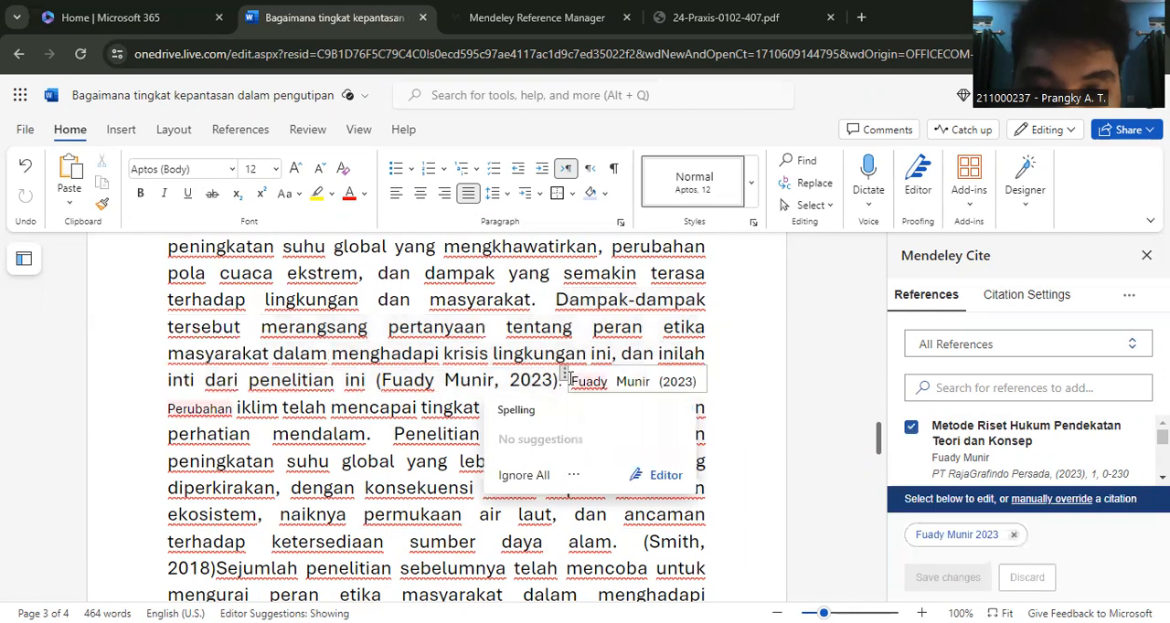
click(759, 440)
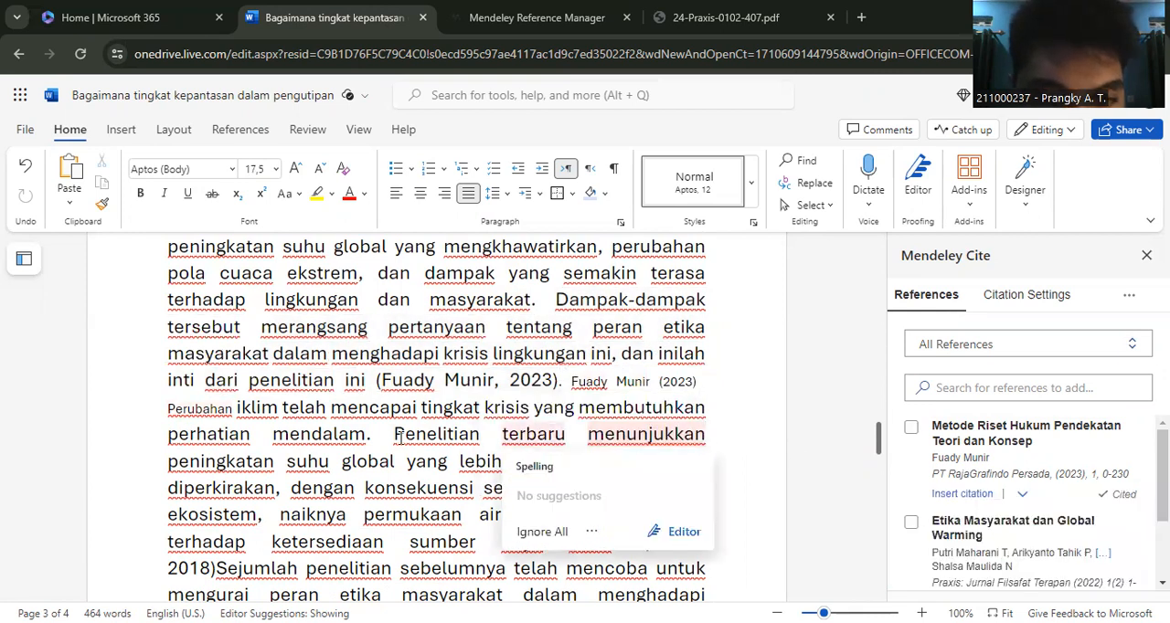
drag(372, 435, 572, 385)
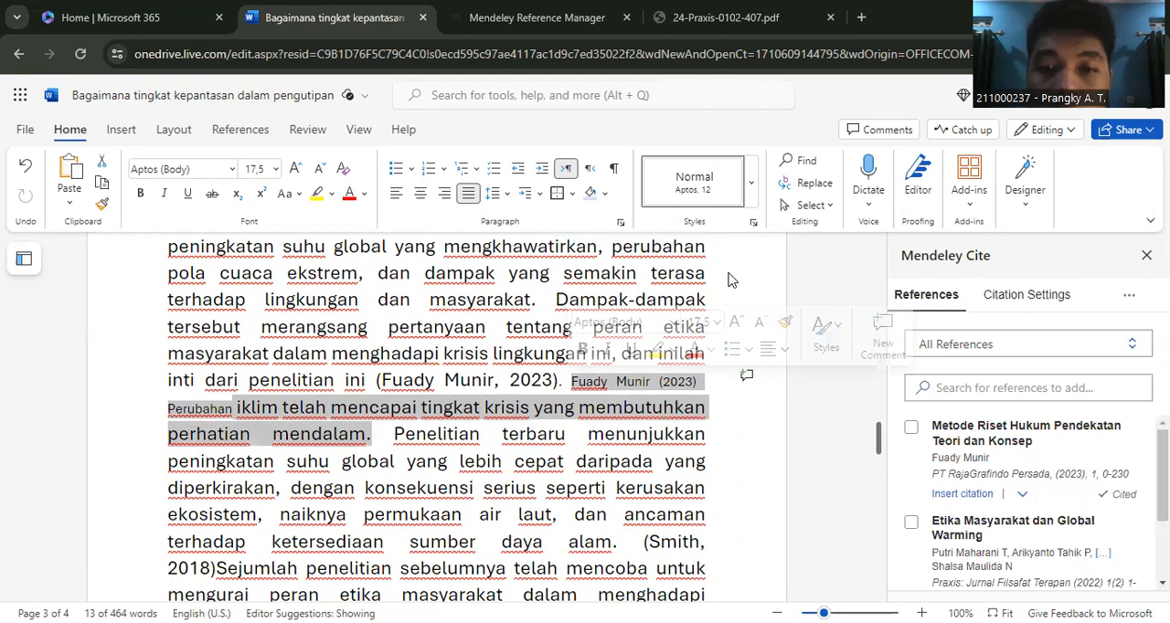
click(755, 475)
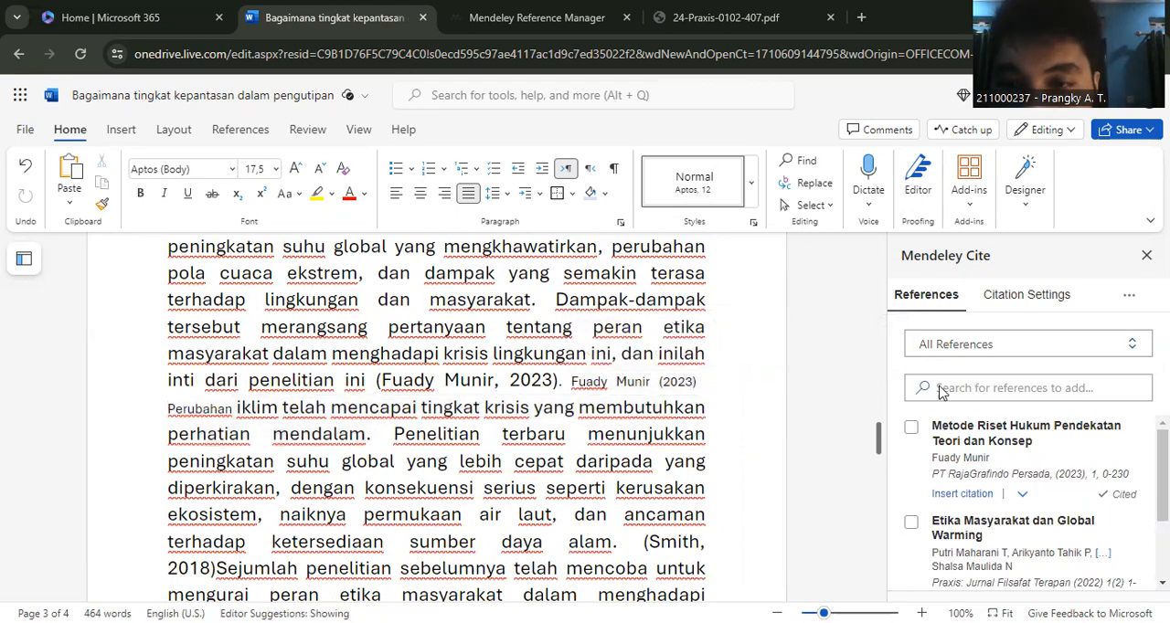
- Check the numbered task list for the following citation type, and add a space between "perubahan iklim" and the period before "Meskipun"
drag(882, 445, 869, 288)
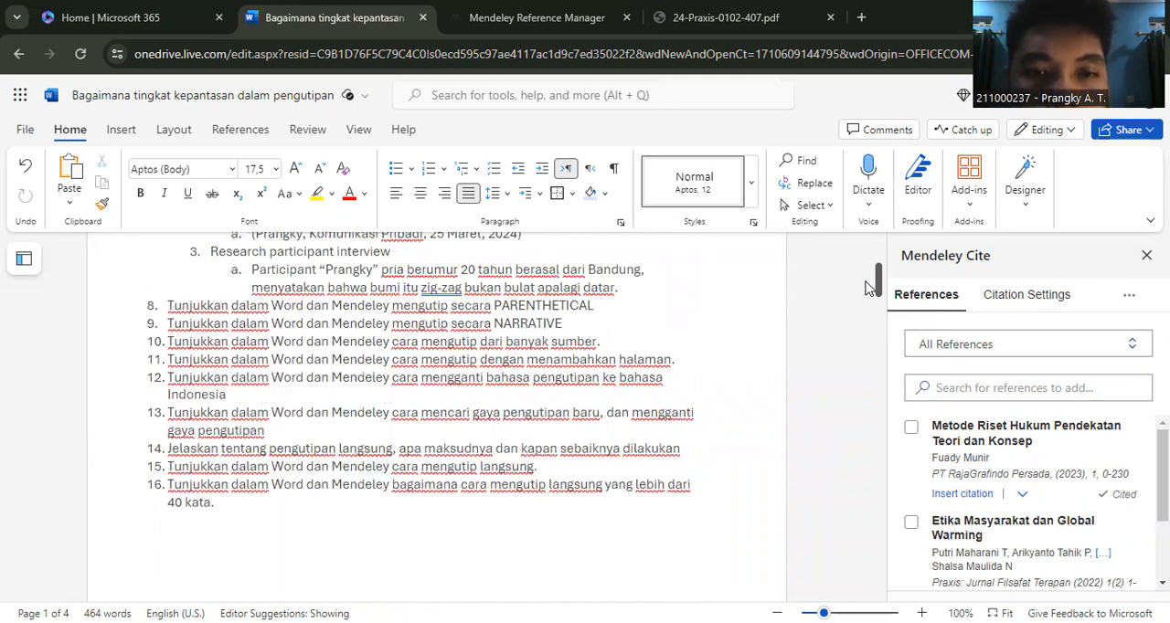
drag(868, 290, 859, 450)
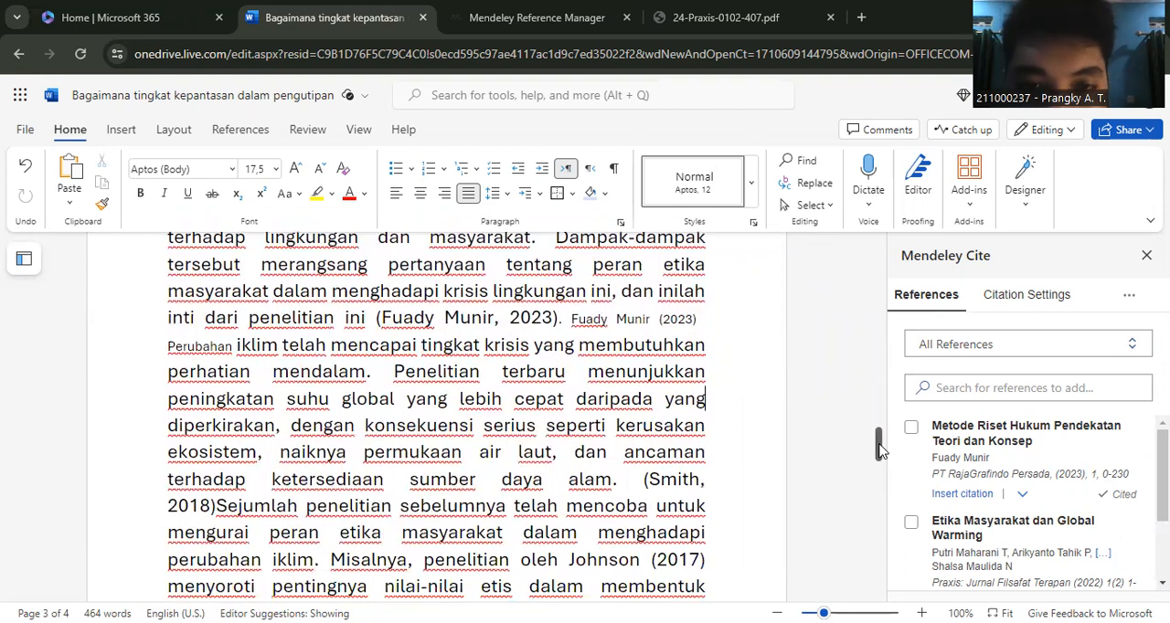
drag(880, 448, 879, 453)
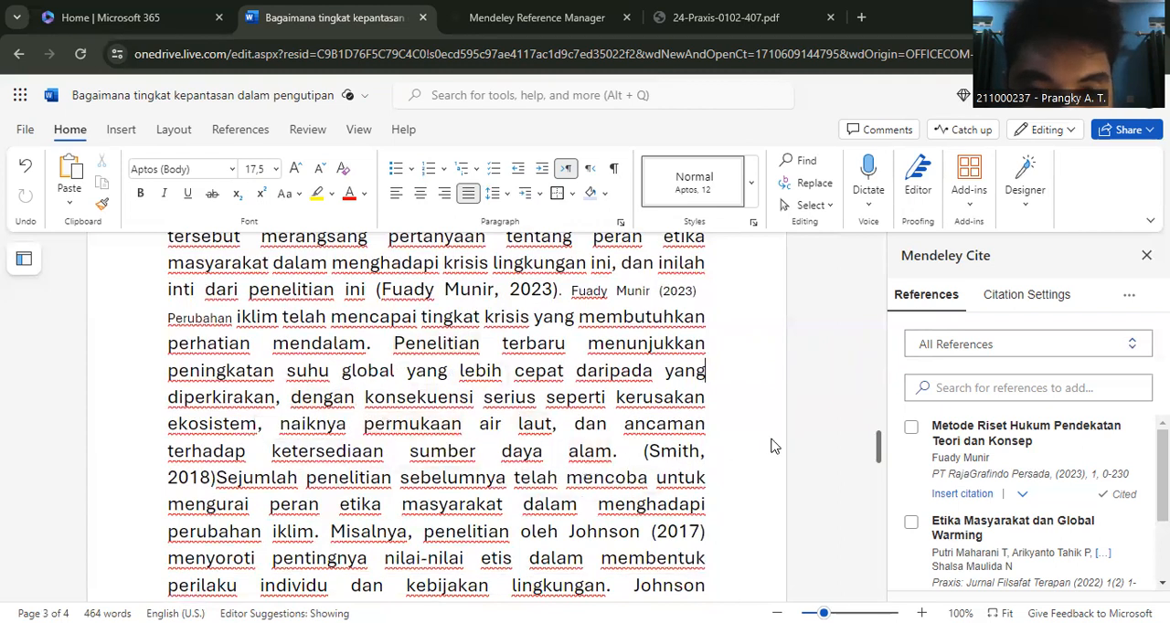
drag(879, 448, 878, 488)
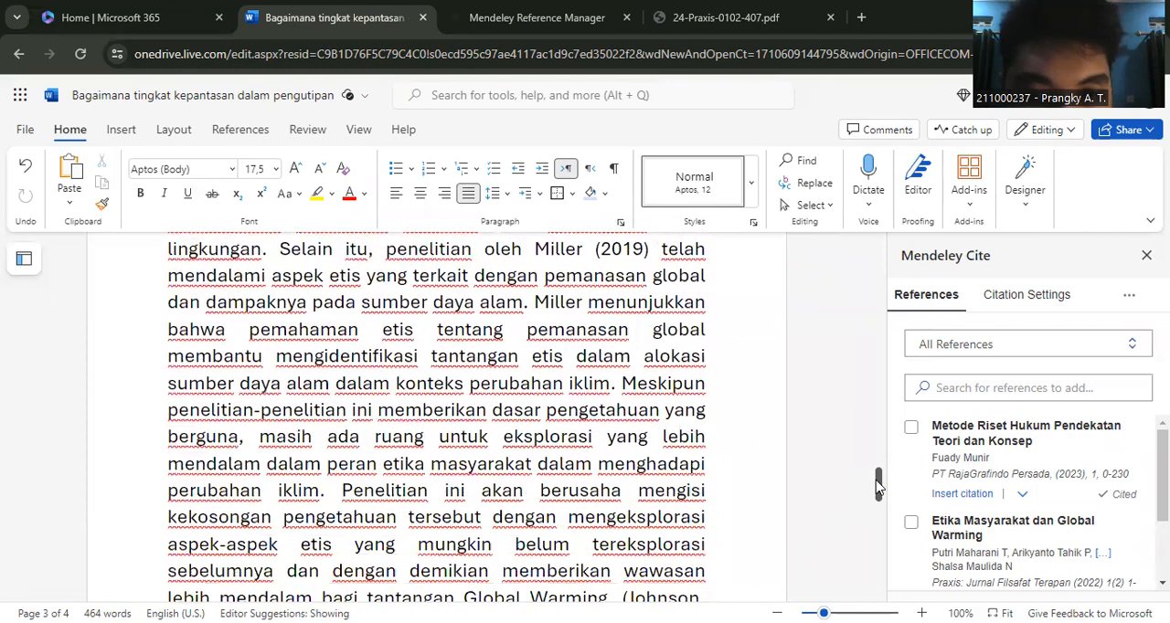
click(610, 385)
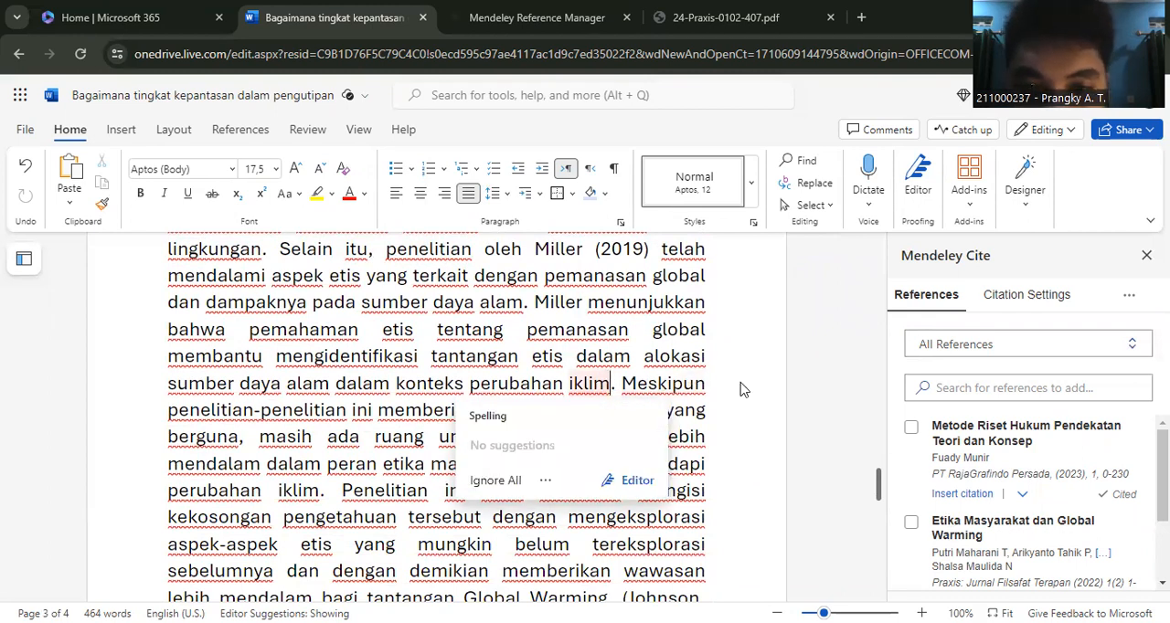
key(Escape)
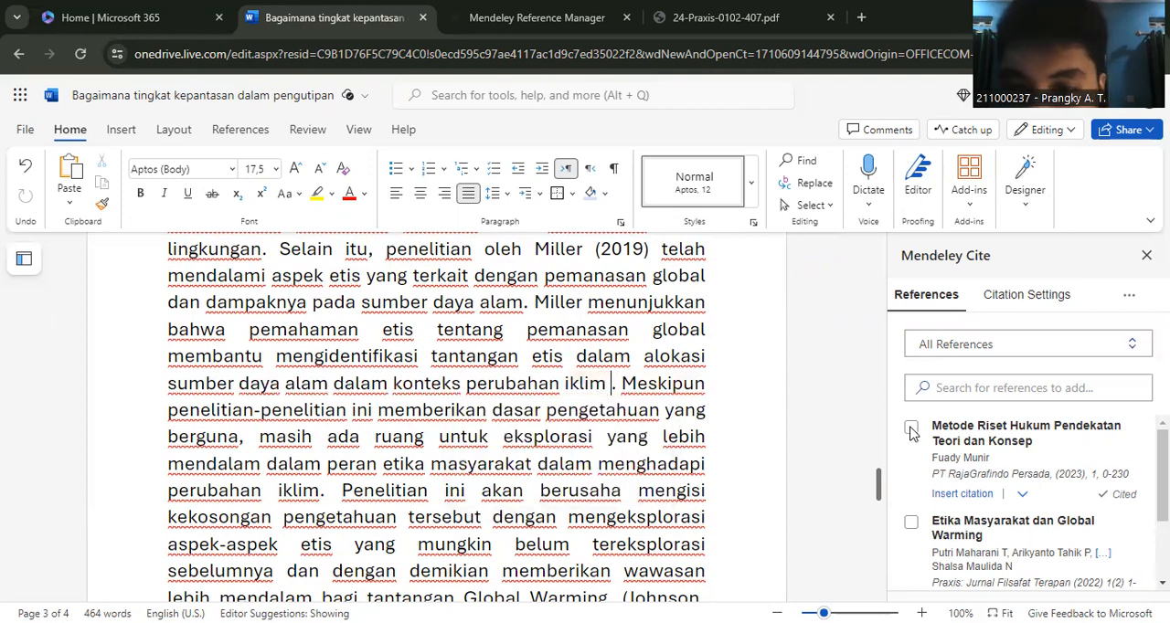
- Select "Metode Riset Hukum Pendekatan Teori dan Konsep" and "Etika Masyarakat dan Global Warming", and try to insert both as one citation after "perubahan iklim"
click(909, 427)
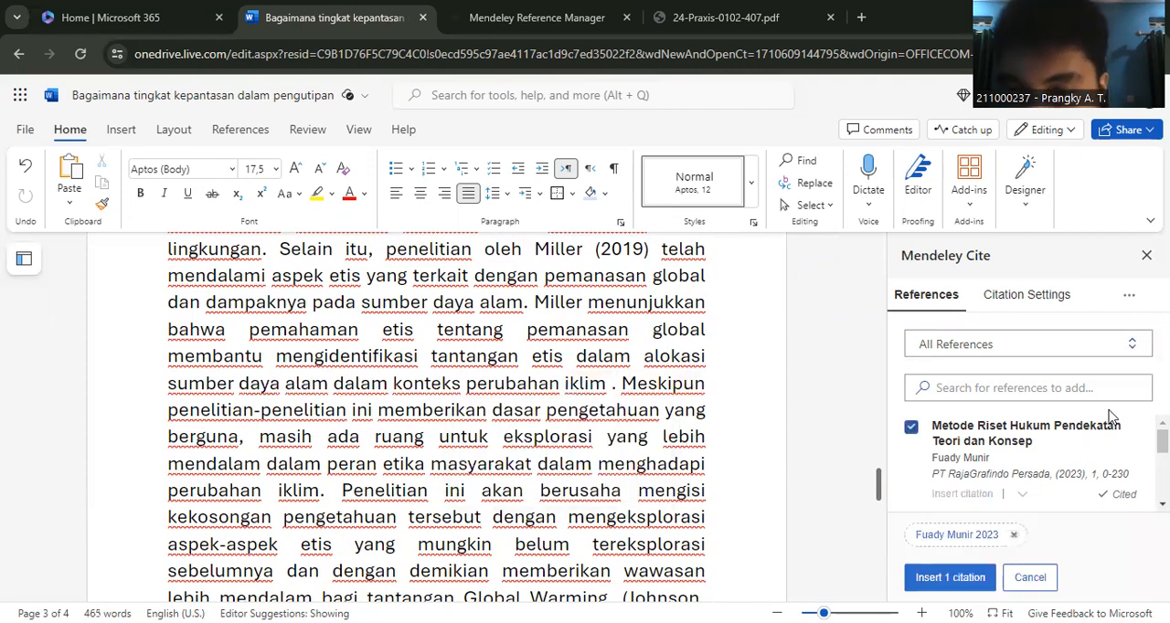
scroll(1132, 473, down, 3)
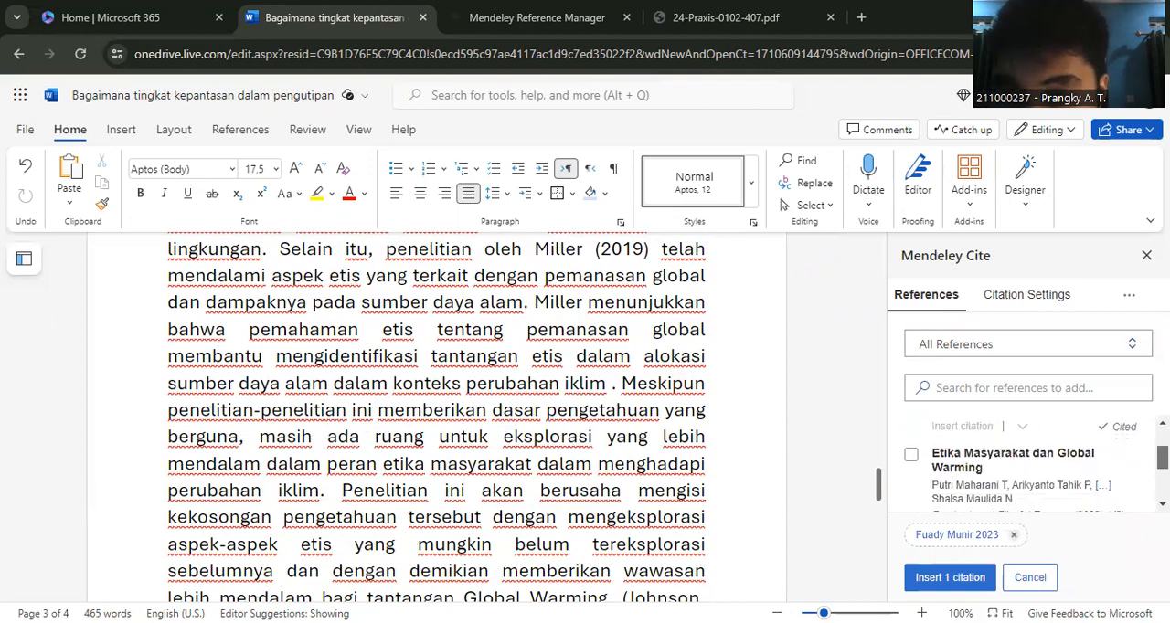
scroll(1132, 474, up, 1)
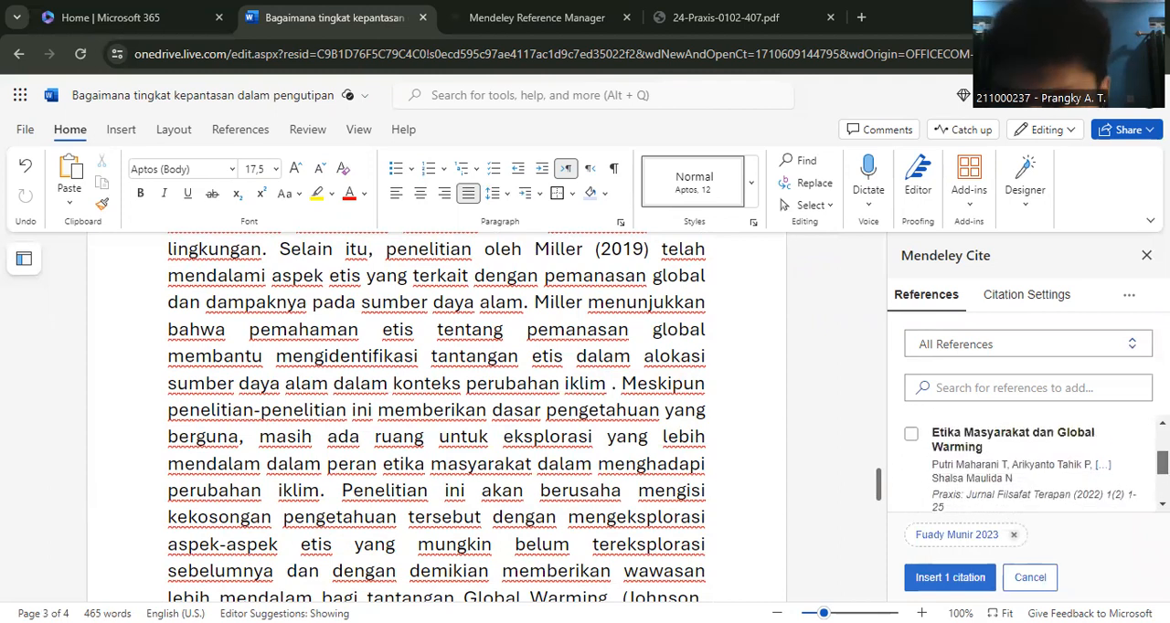
click(911, 441)
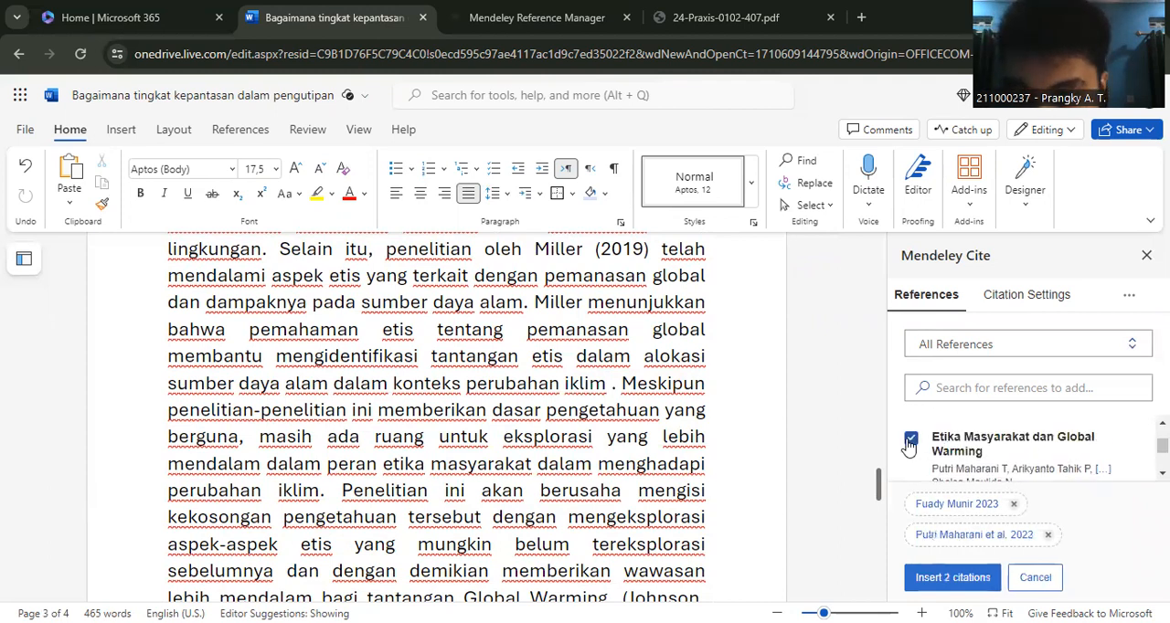
click(941, 585)
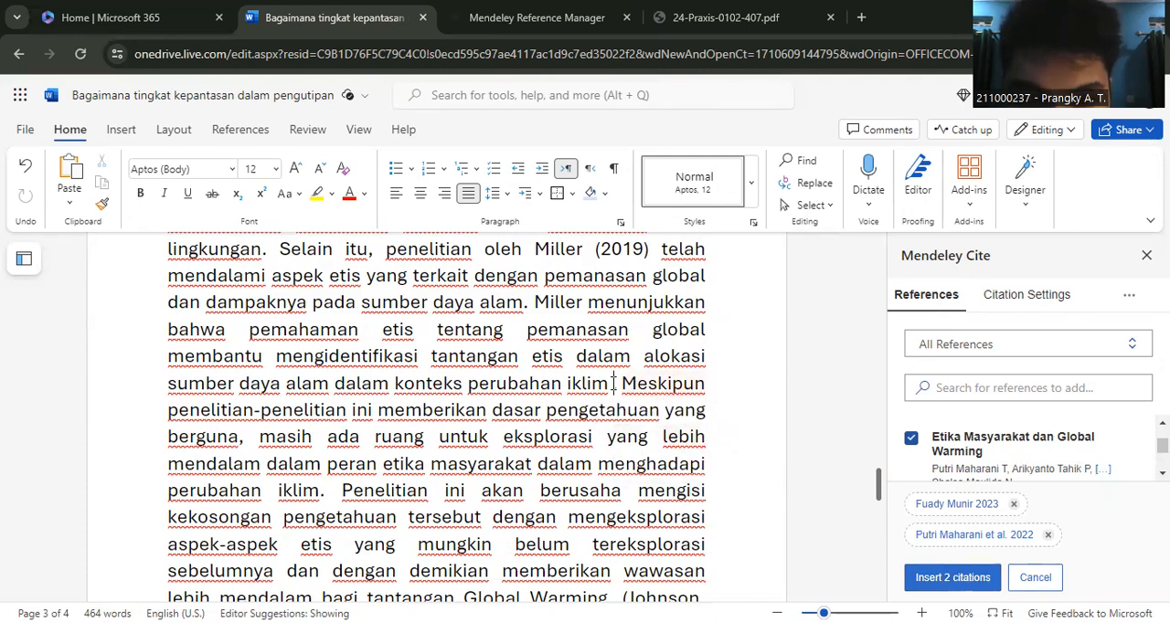
click(926, 579)
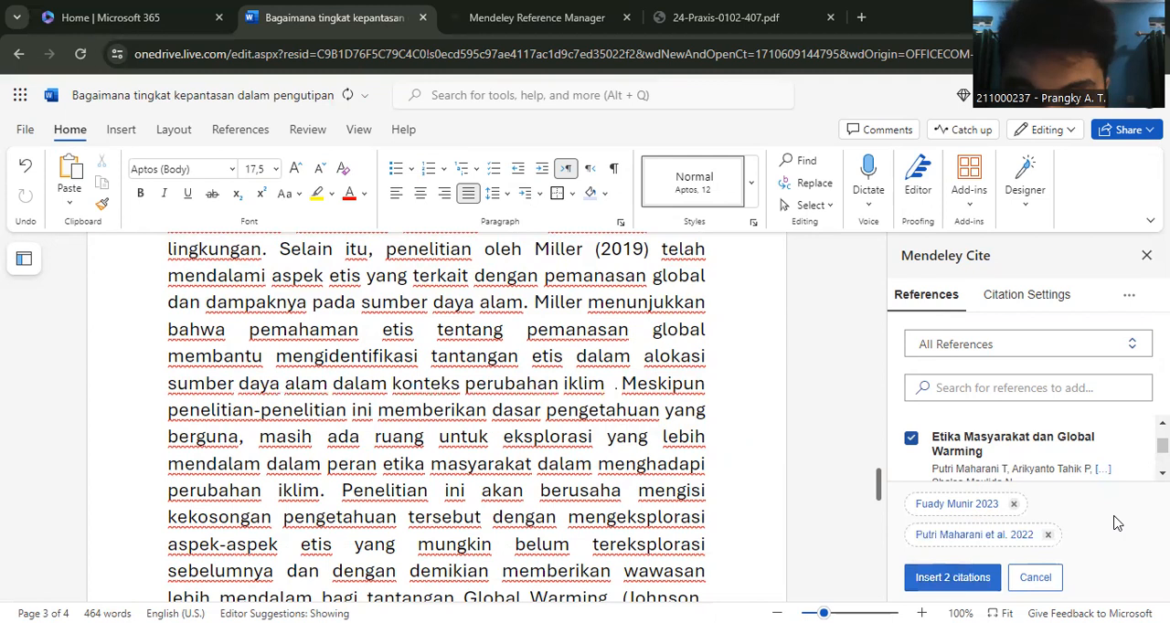
- Clean up the extra spacing after "perubahan iklim" and insert the two selected citations before the period again
scroll(1029, 449, up, 1)
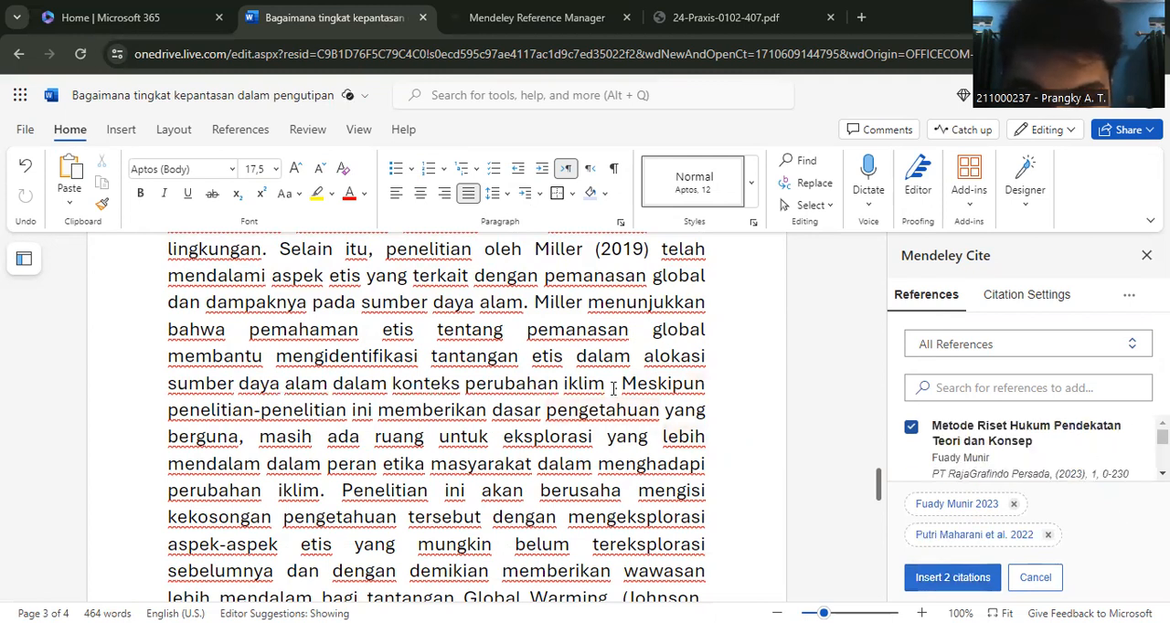
key(ctrl+z)
key(BackSpace)
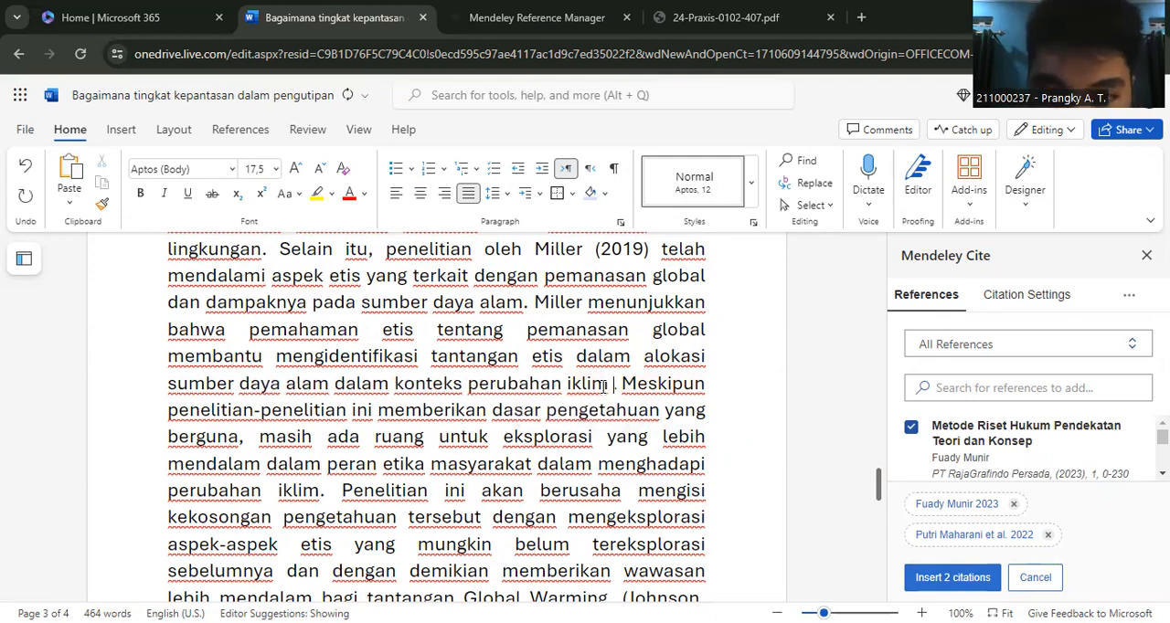
key(BackSpace)
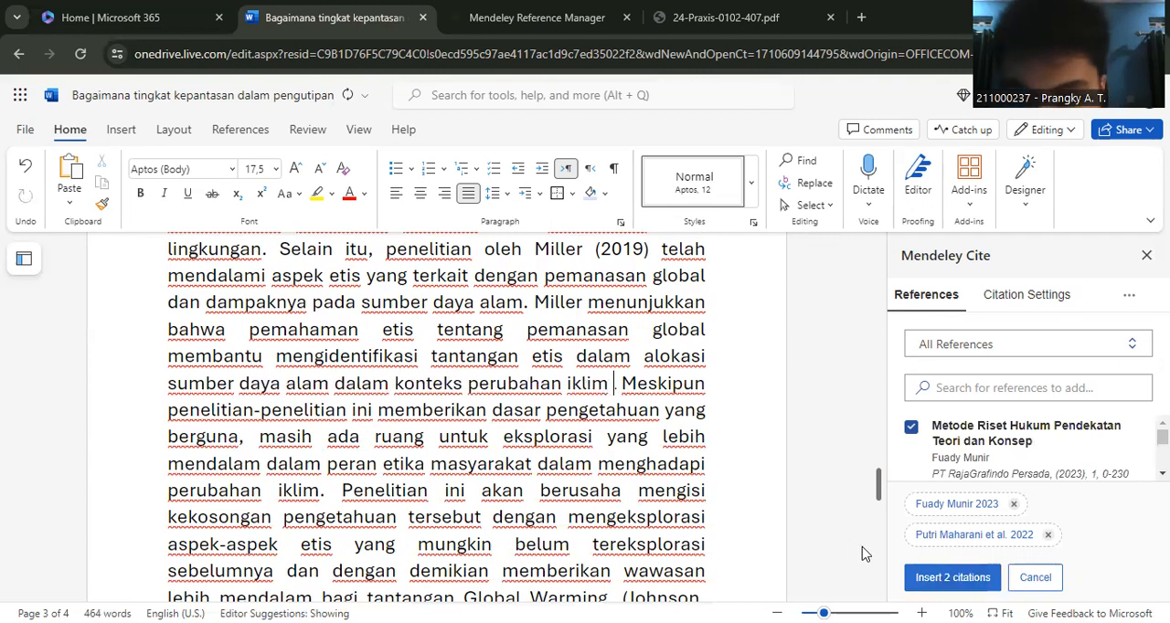
click(940, 581)
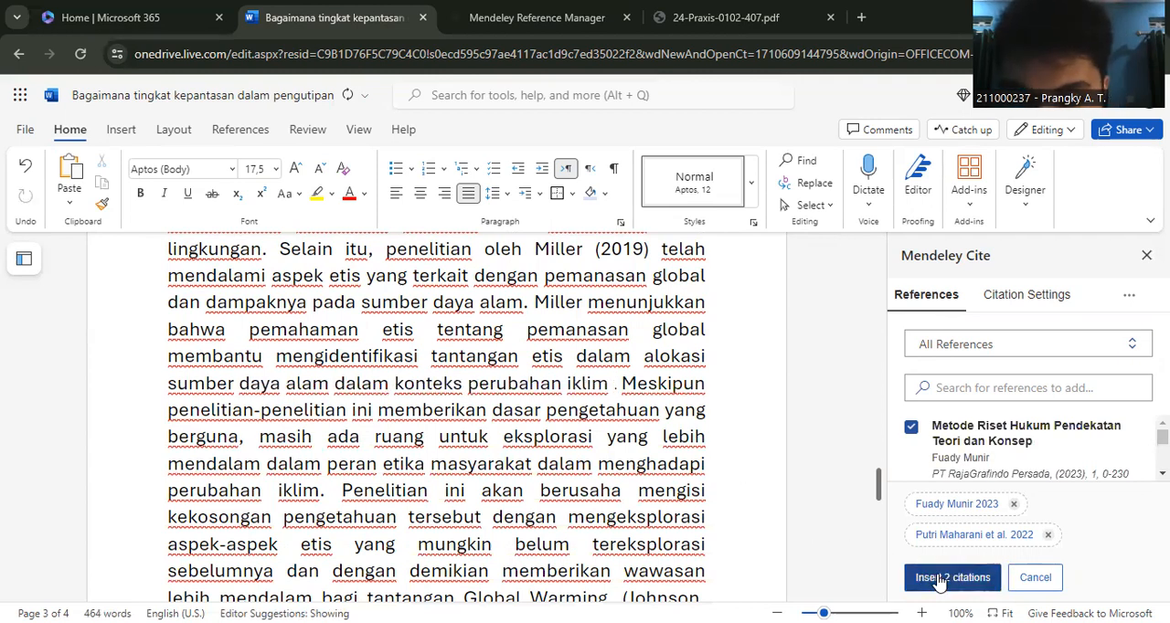